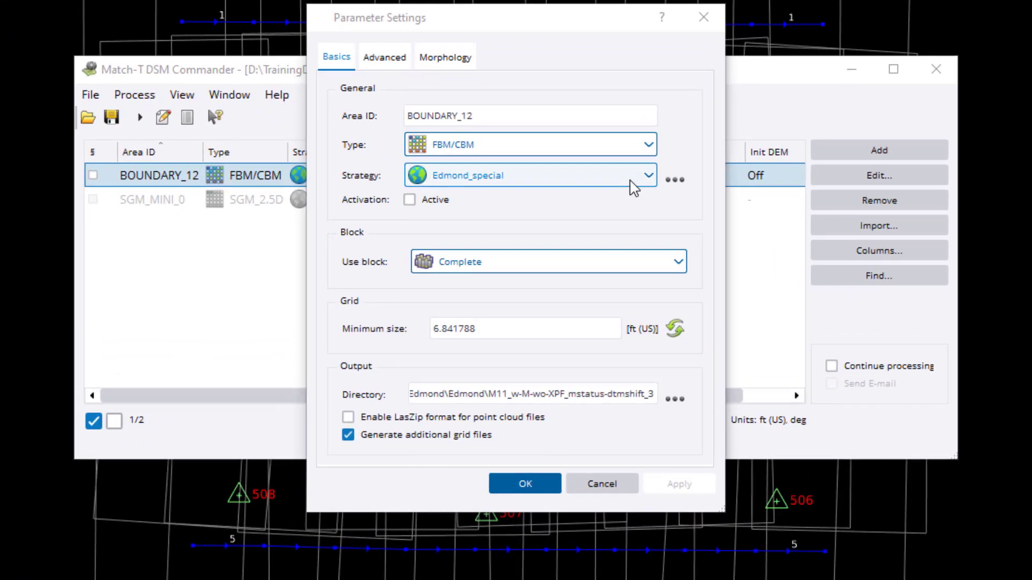
# - Look at the strategy choice for area BOUNDARY_12, and switch to the Word notes about the CNT file
pyautogui.click(633, 188)
pyautogui.click(649, 181)
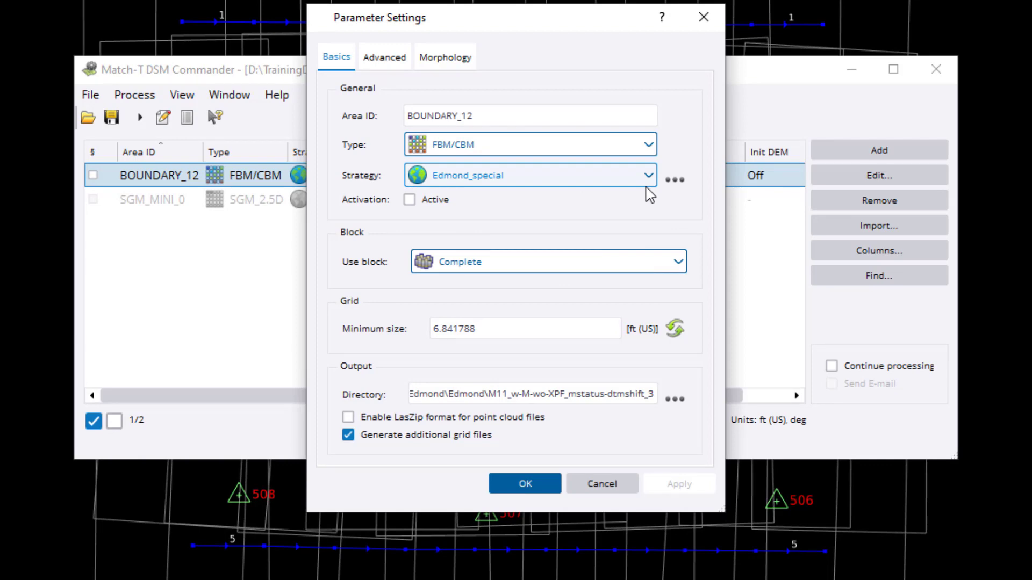
pyautogui.hotkey('alt', 'Tab')
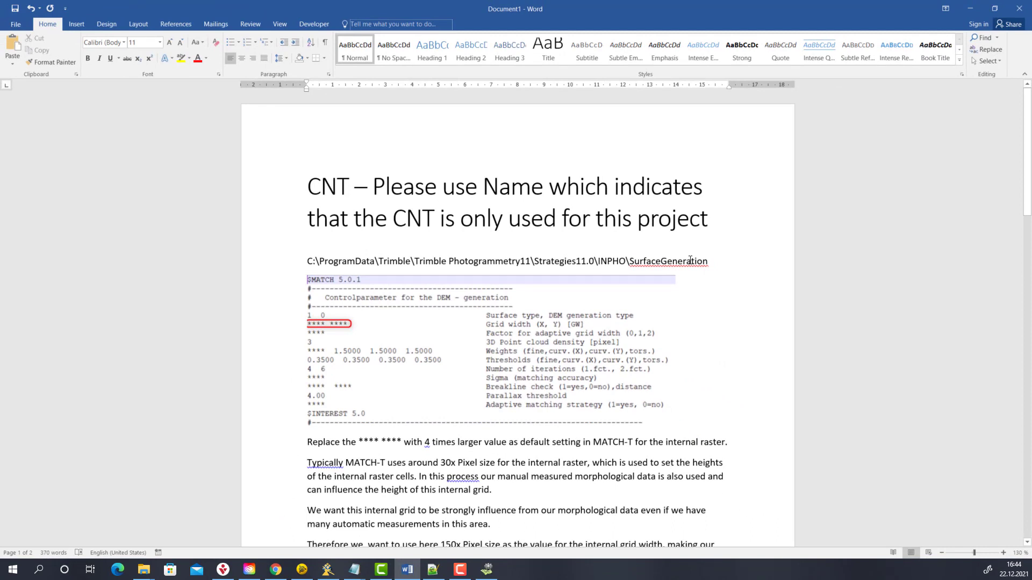
# - Open the SurfaceGeneration folder from the path in the notes and inspect the grid width line of Default.cnt in Notepad++
pyautogui.keyDown('ctrl'); pyautogui.click(690, 261); pyautogui.keyUp('ctrl')
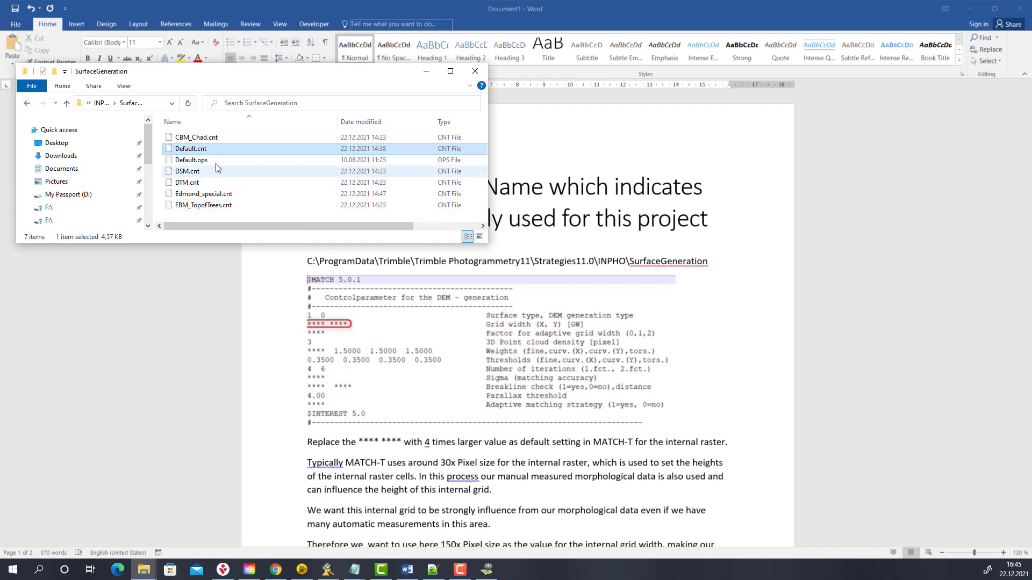
pyautogui.rightClick(204, 153)
pyautogui.click(236, 205)
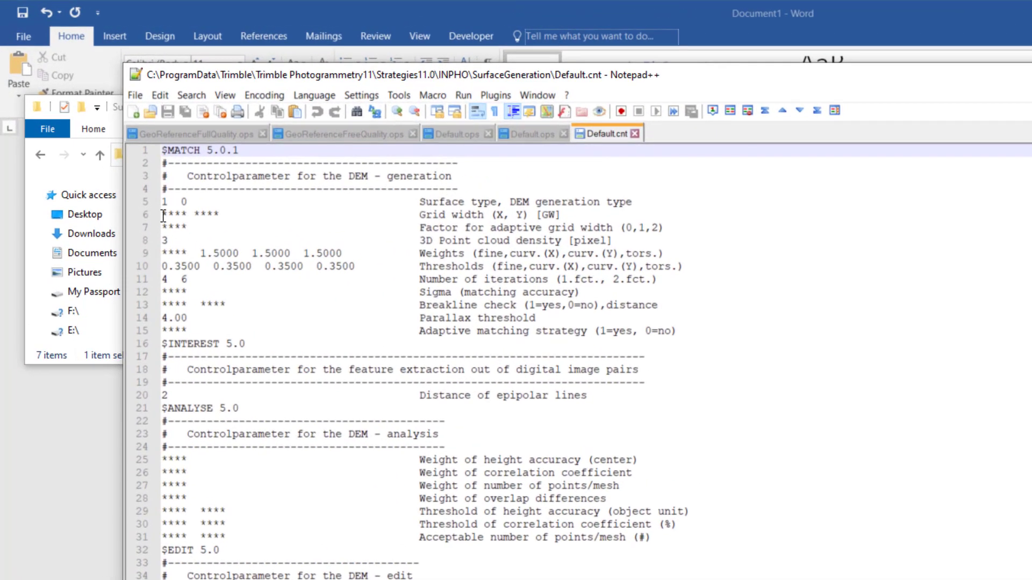
pyautogui.moveTo(127, 170); pyautogui.dragTo(173, 170)
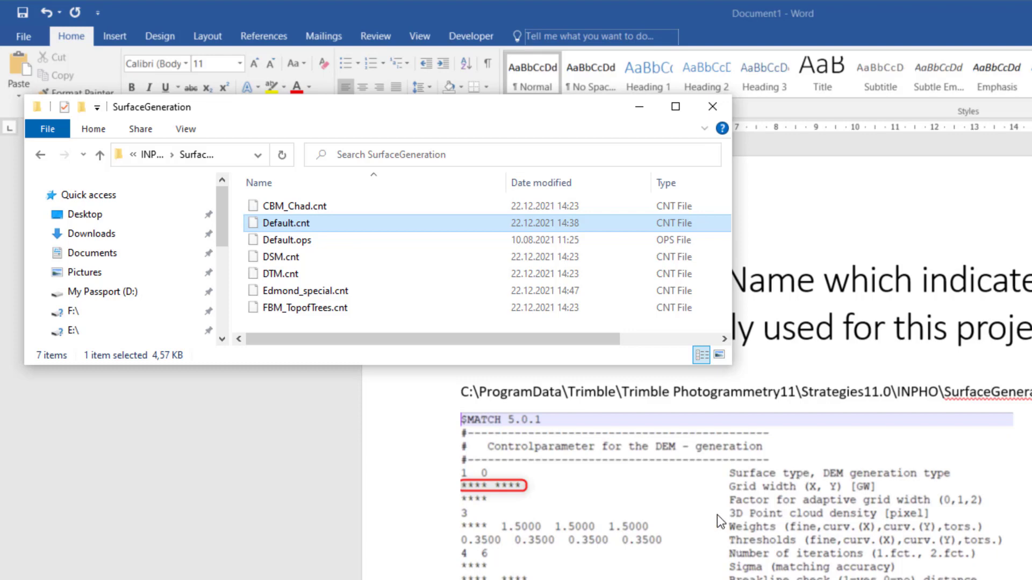
# - Open Edmond_special.cnt from the SurfaceGeneration folder in Notepad++ and examine its X and Y grid width values
pyautogui.click(311, 295)
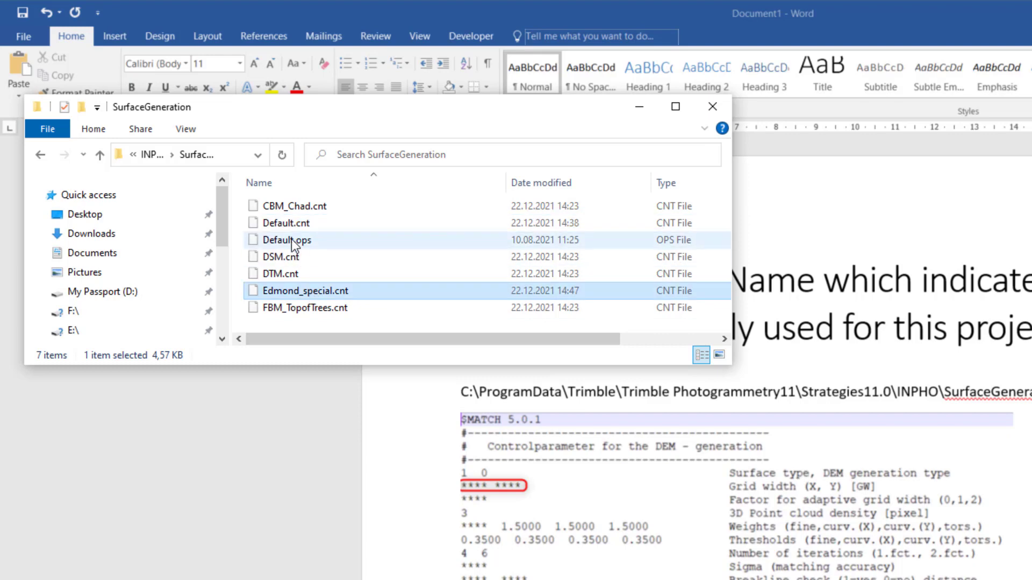
pyautogui.click(285, 225)
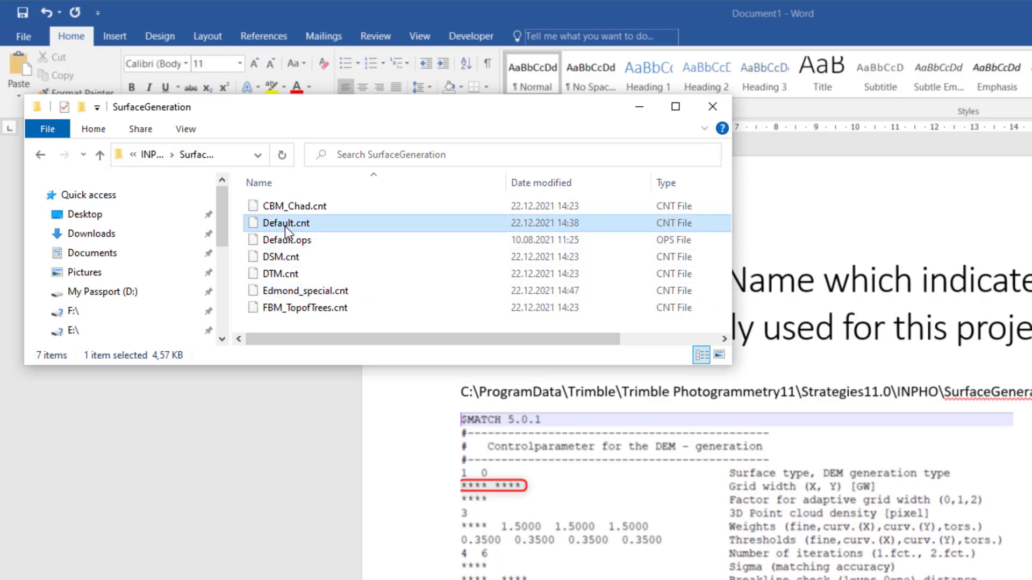
pyautogui.click(288, 292)
pyautogui.rightClick(289, 293)
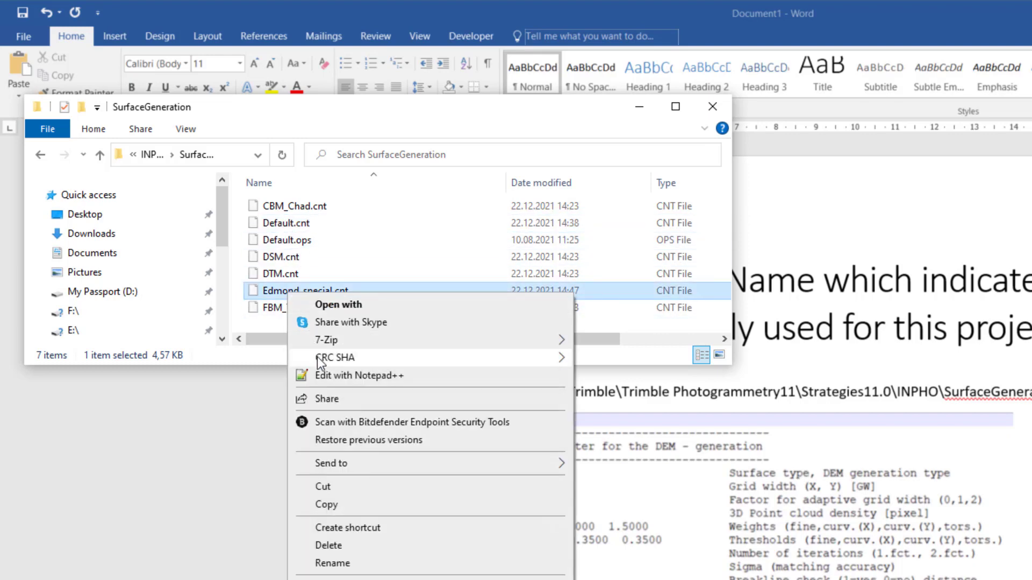
pyautogui.click(327, 376)
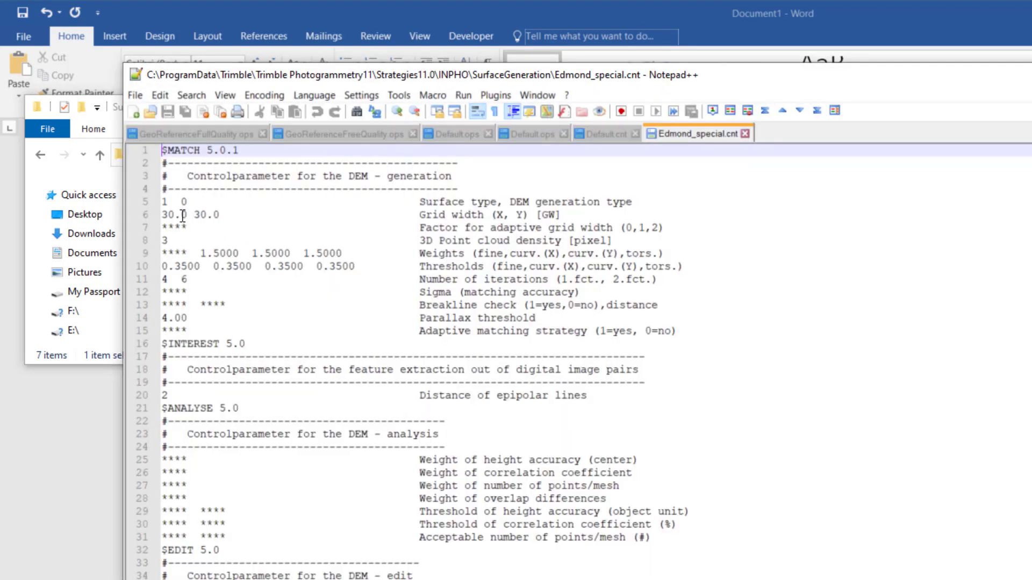
pyautogui.click(163, 215)
pyautogui.moveTo(162, 214); pyautogui.dragTo(186, 215)
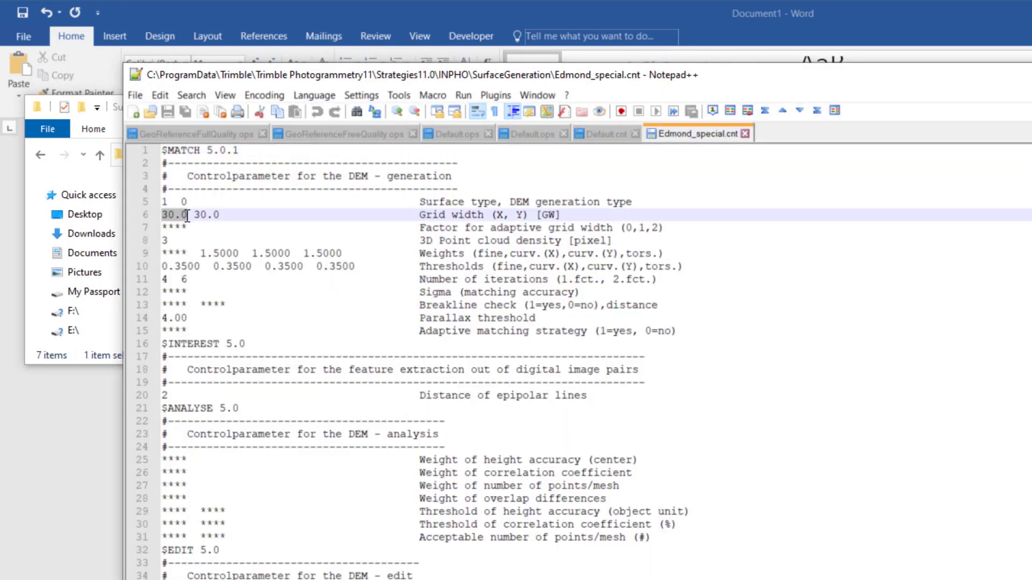
pyautogui.click(186, 220)
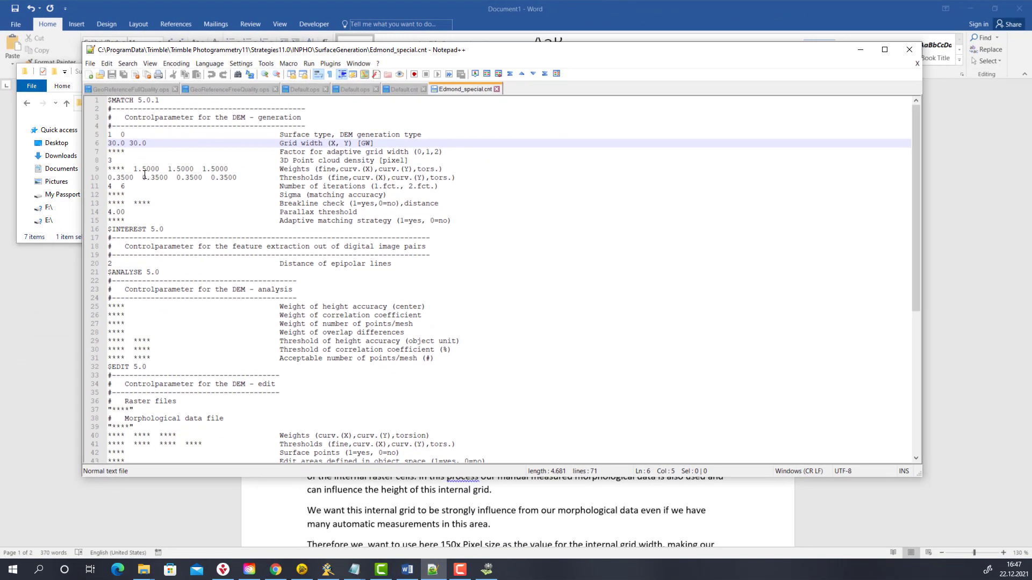
# - Switch to the Word notes and change the recommended pixel size multiplier for the internal grid width to 130x
pyautogui.hotkey('alt', 'Tab')
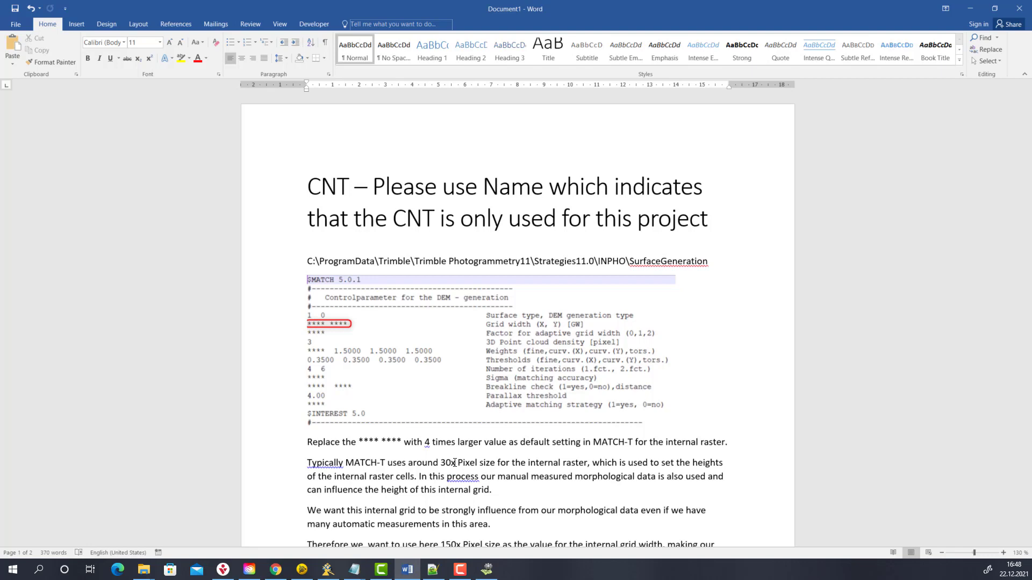
pyautogui.scroll(-4, 540, 428)
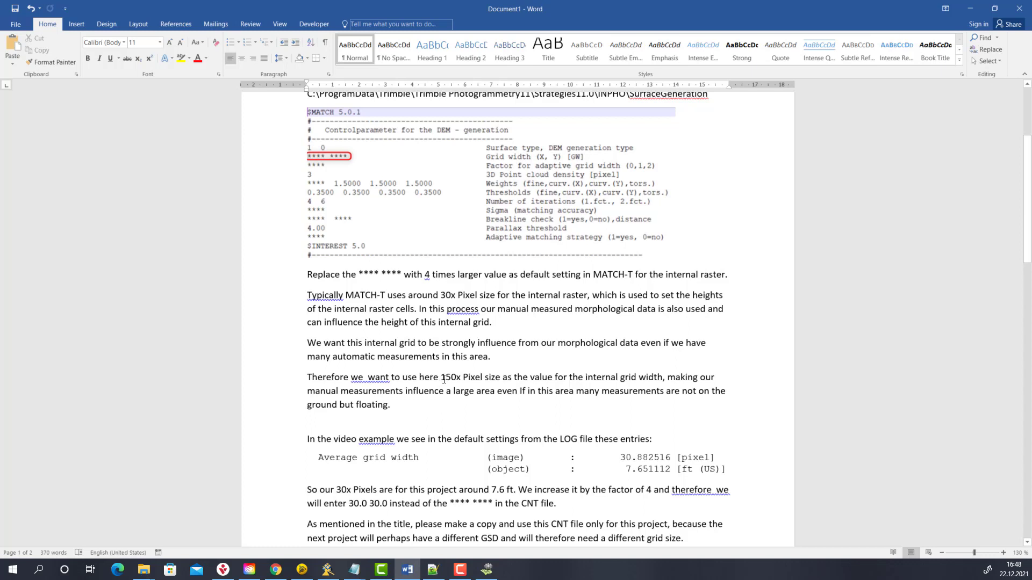
pyautogui.click(451, 377)
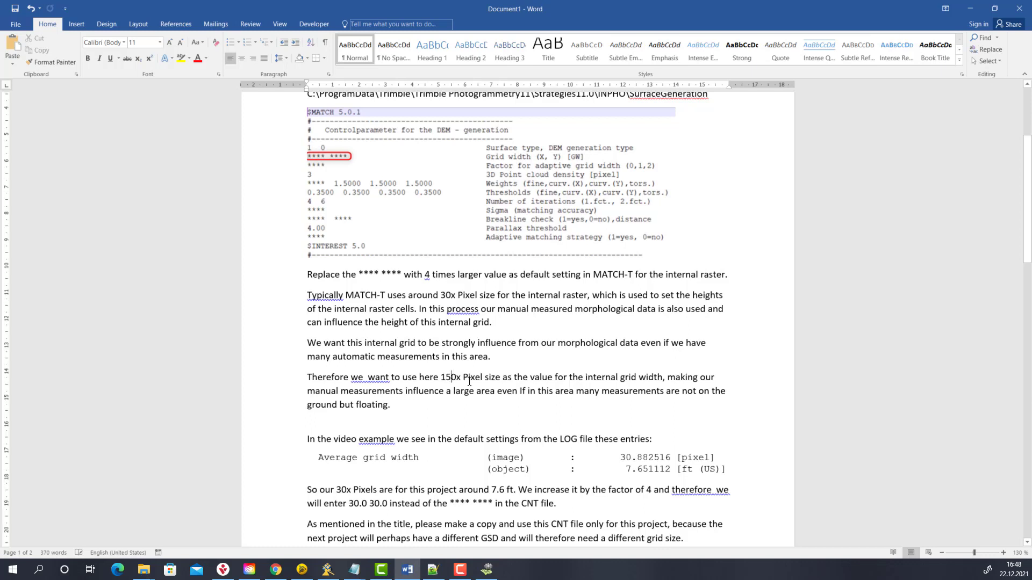
pyautogui.press('BackSpace')
pyautogui.write('3')
# - Examine the LOG file's average grid width entries and the grid values recommended for the CNT file in the notes
pyautogui.doubleClick(643, 471)
pyautogui.click(638, 470)
pyautogui.moveTo(349, 503); pyautogui.dragTo(379, 504)
pyautogui.click(385, 504)
# - Switch to Notepad++, inspect the parallax threshold line in Edmond_special.cnt, and minimize the editor
pyautogui.hotkey('alt', 'Tab')
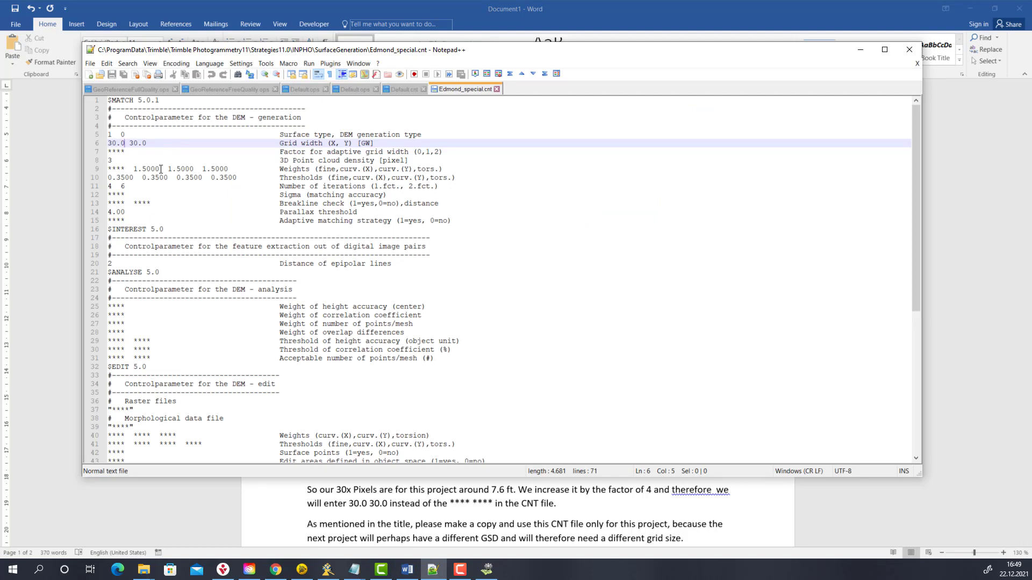
pyautogui.moveTo(357, 213); pyautogui.dragTo(109, 212)
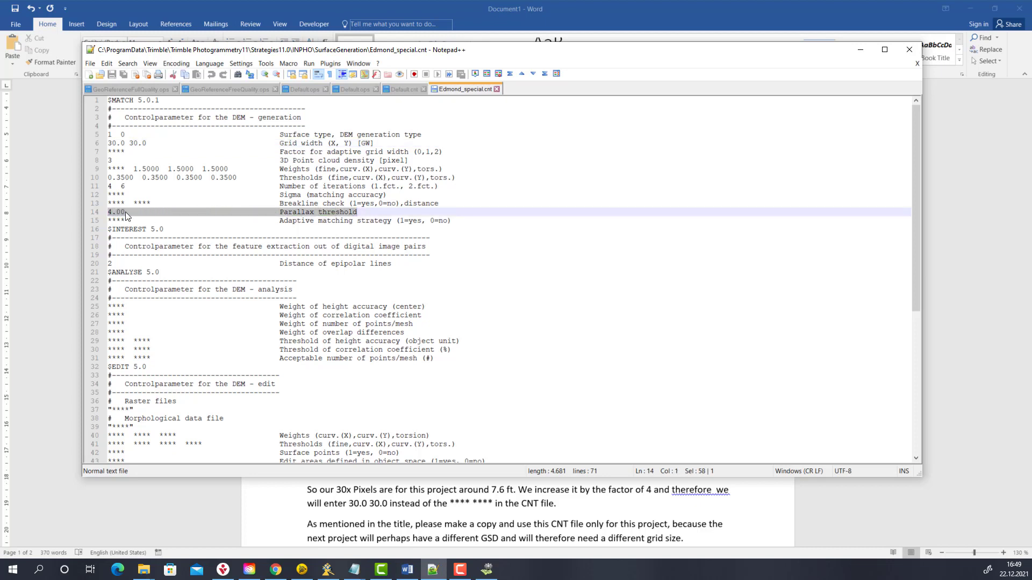
pyautogui.click(128, 212)
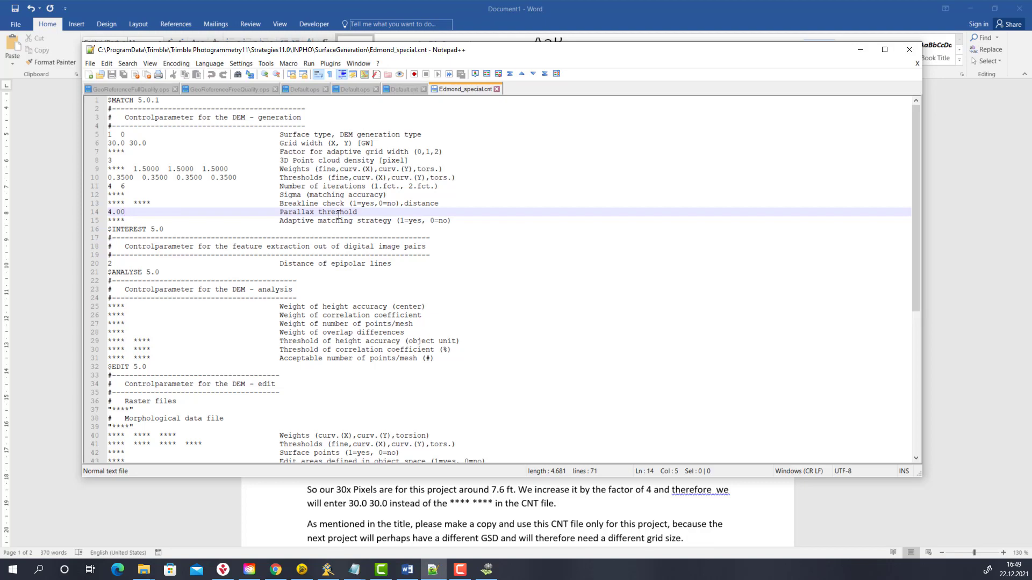
pyautogui.click(859, 49)
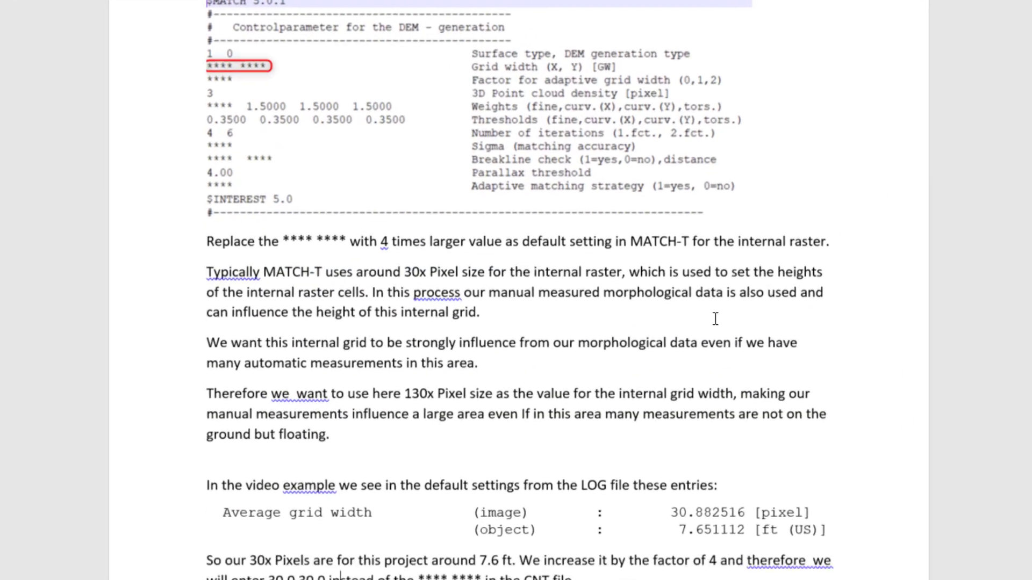
# - Add the prefix "CNT File | " to the "Set Parallax Value to minimum" heading in the Word notes
pyautogui.scroll(-15, 717, 319)
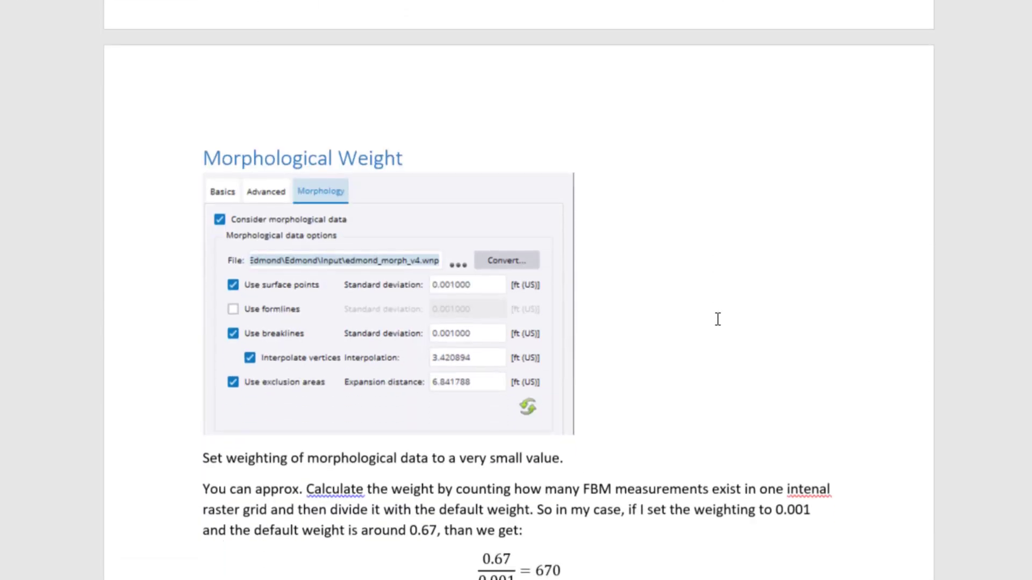
pyautogui.scroll(-5, 718, 319)
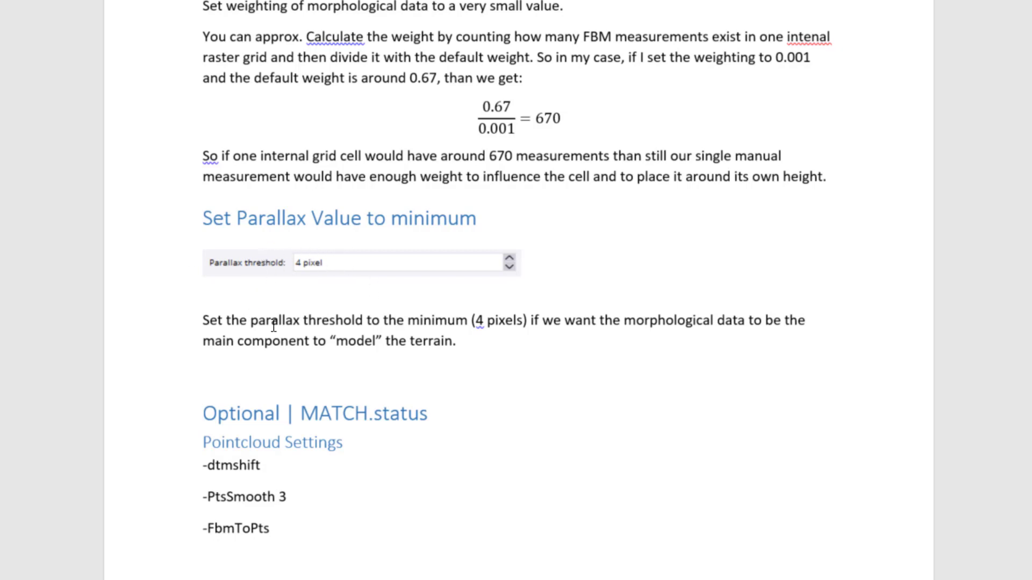
pyautogui.click(207, 218)
pyautogui.write('CNT File ')
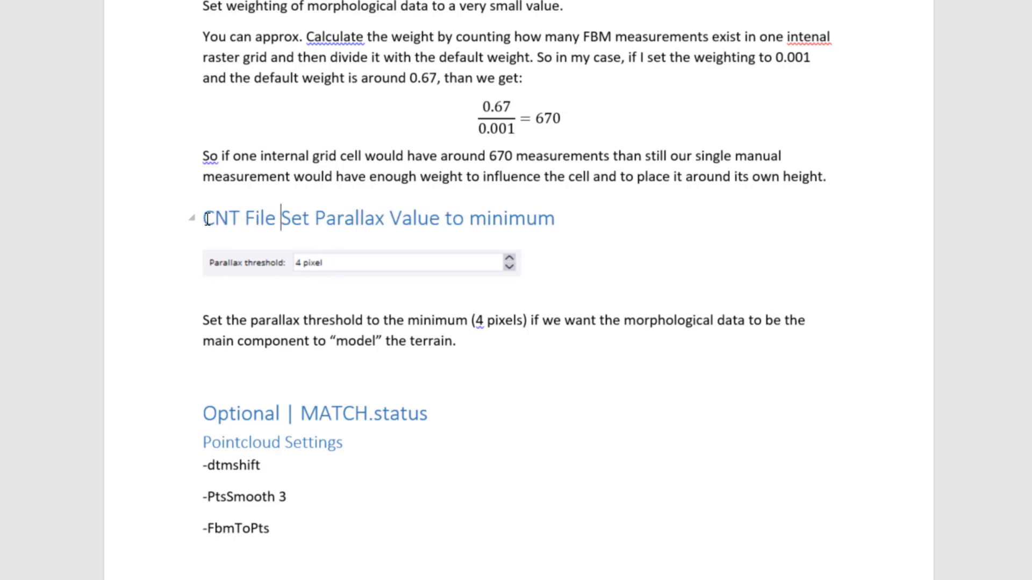
pyautogui.write('|')
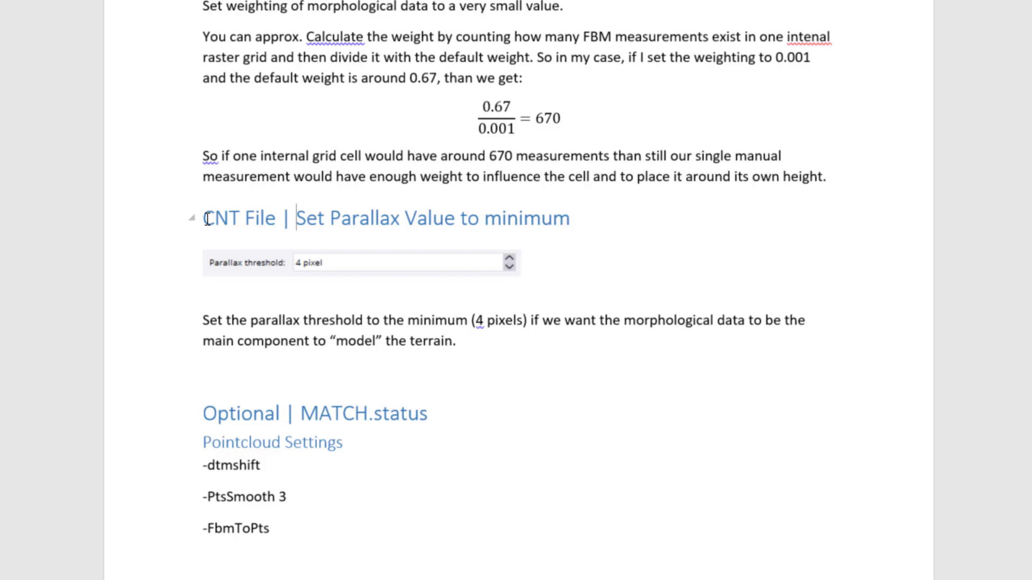
pyautogui.click(576, 218)
# - Review the notes from the CNT file section through the Morphological Weight settings and weighting calculation
pyautogui.scroll(3, 579, 277)
pyautogui.scroll(20, 579, 277)
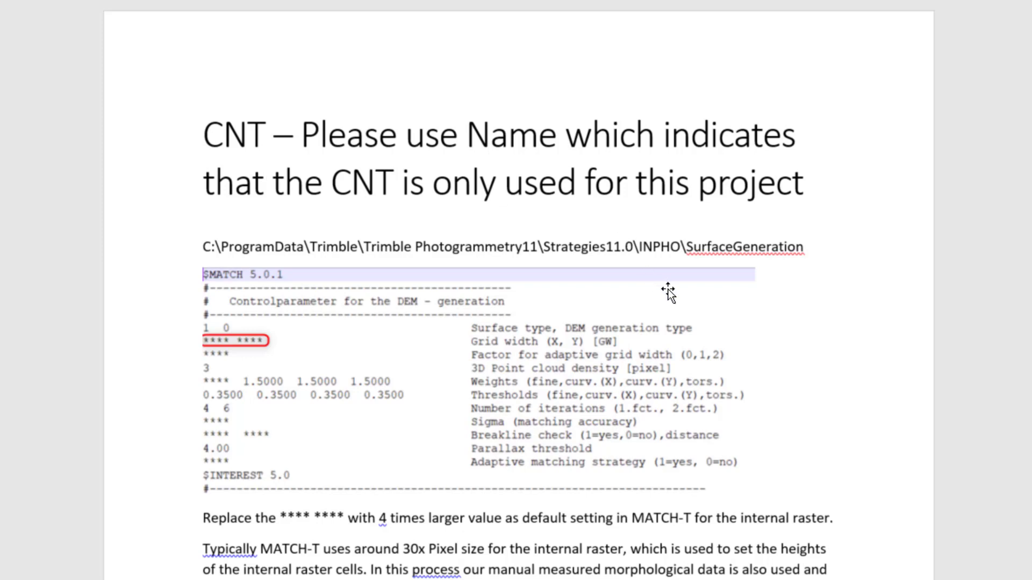
pyautogui.scroll(-15, 681, 336)
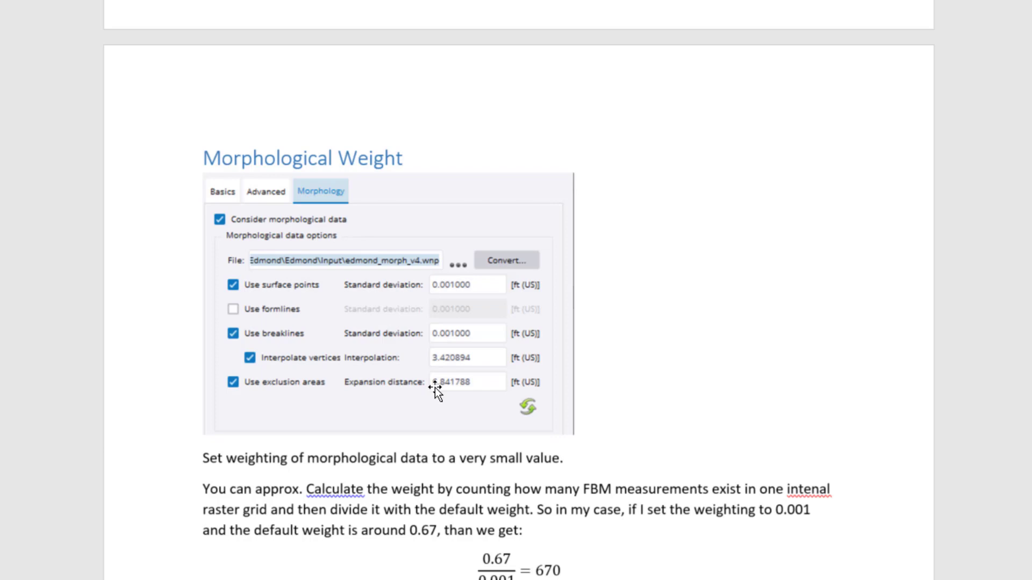
pyautogui.scroll(-5, 347, 340)
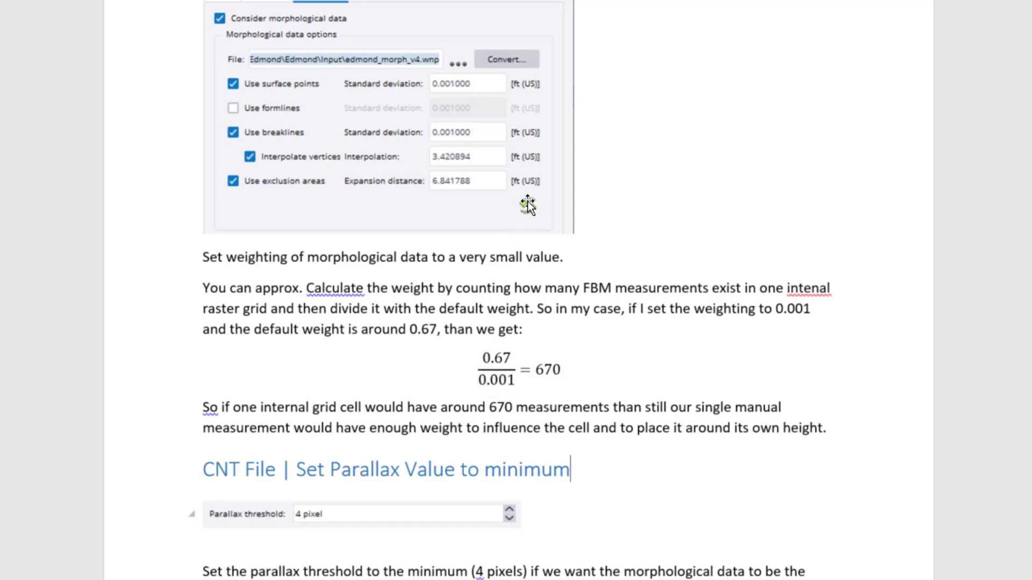
# - Switch to Match-T DSM Commander, recalculate the default morphology values for BOUNDARY_12 to view them, discard the change and minimize the window
pyautogui.hotkey('alt', 'Tab')
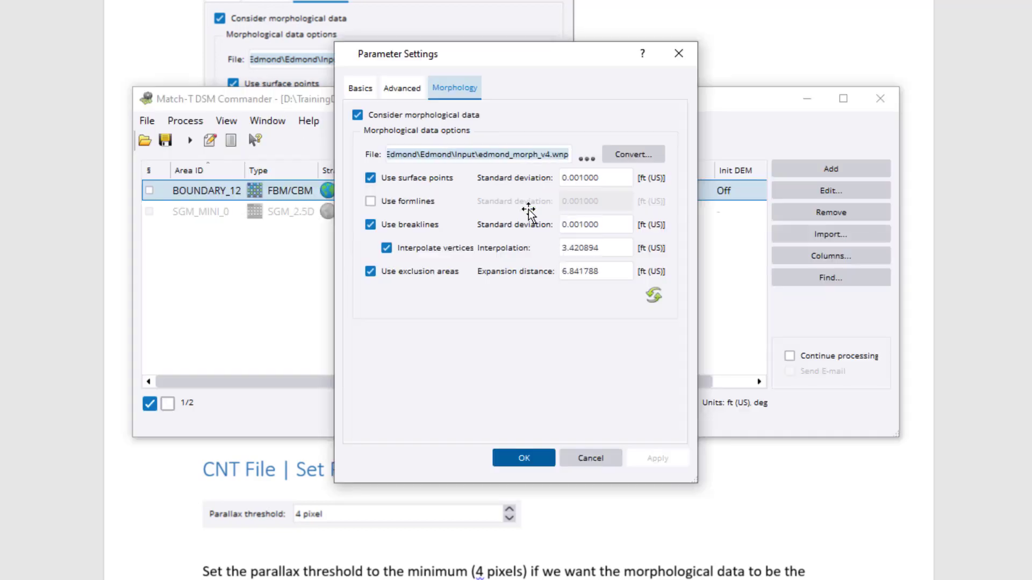
pyautogui.click(654, 297)
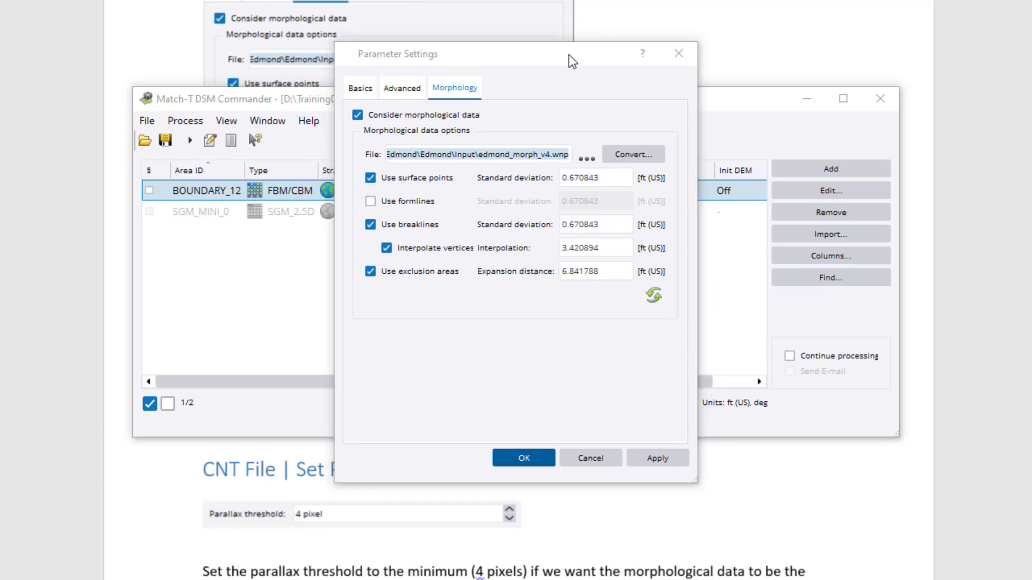
pyautogui.click(592, 461)
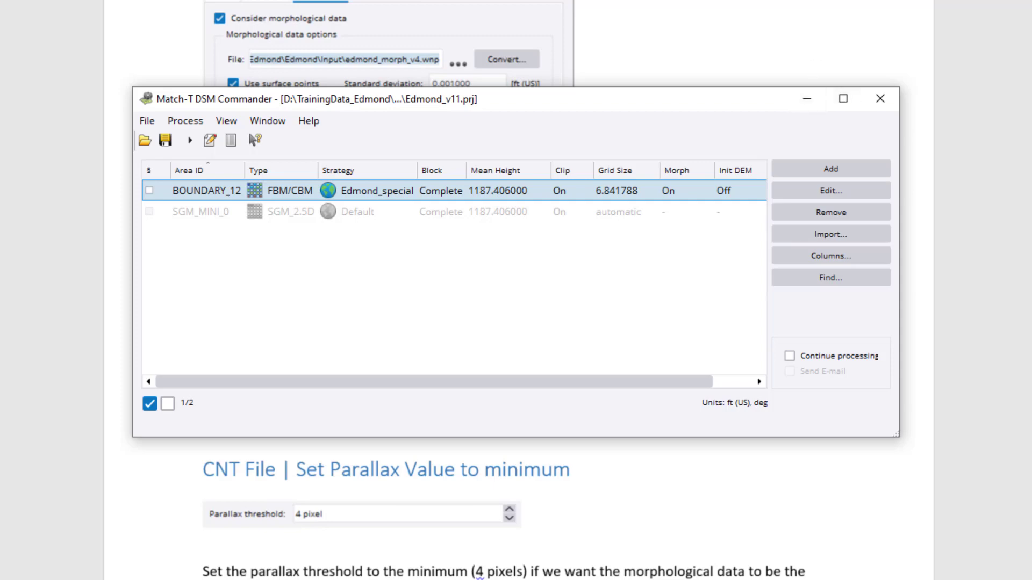
pyautogui.click(807, 99)
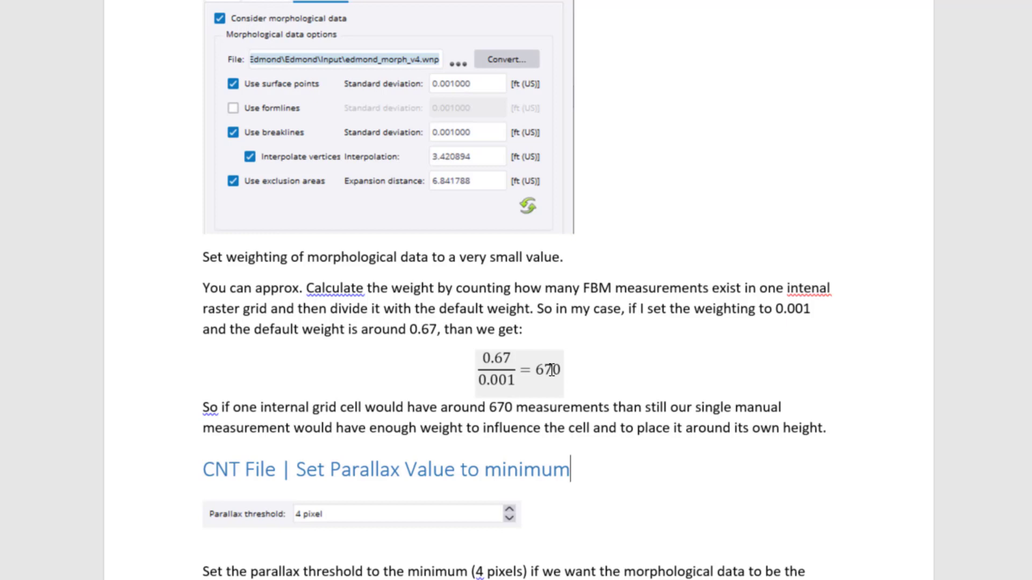
# - Switch to File Explorer and make a copy of Default.cnt within the SurfaceGeneration folder
pyautogui.scroll(-3, 551, 371)
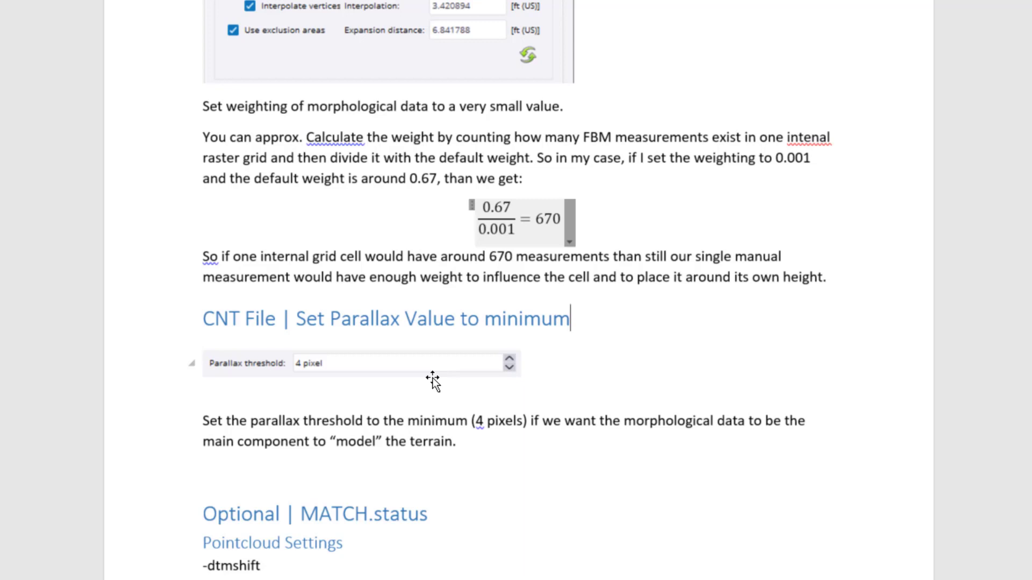
pyautogui.scroll(5, 429, 406)
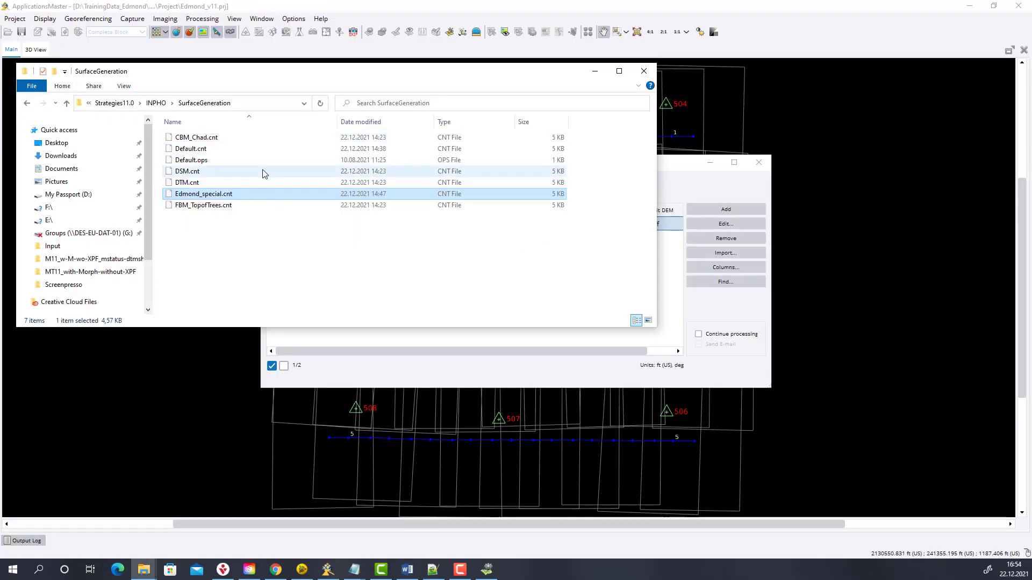
pyautogui.click(200, 150)
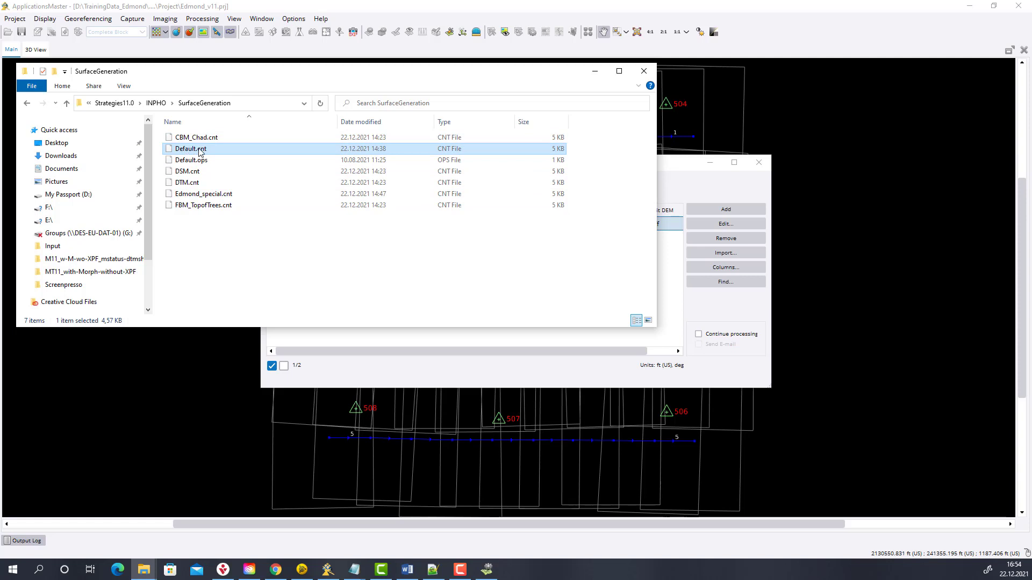
pyautogui.rightClick(192, 152)
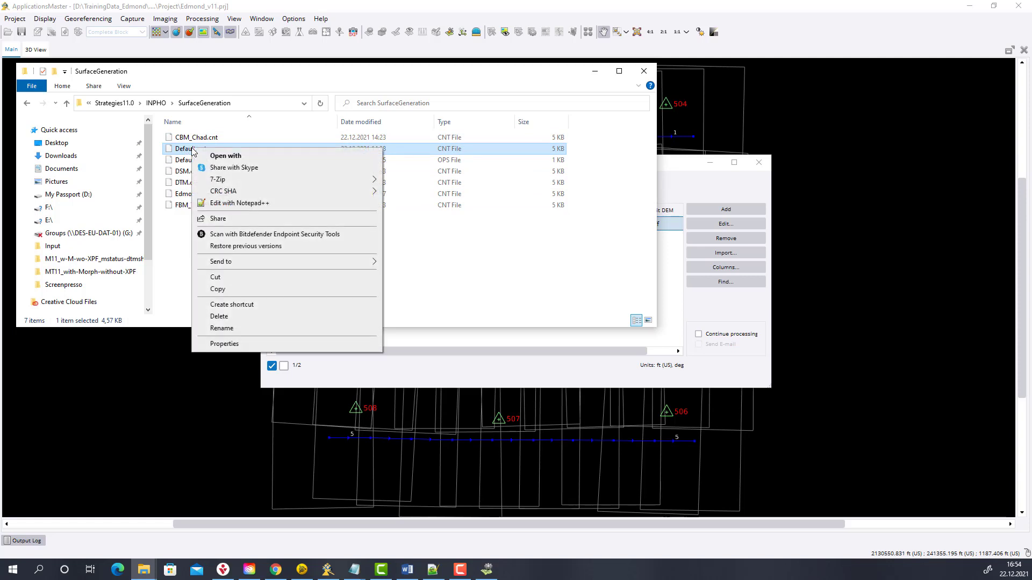
pyautogui.click(218, 289)
pyautogui.rightClick(212, 264)
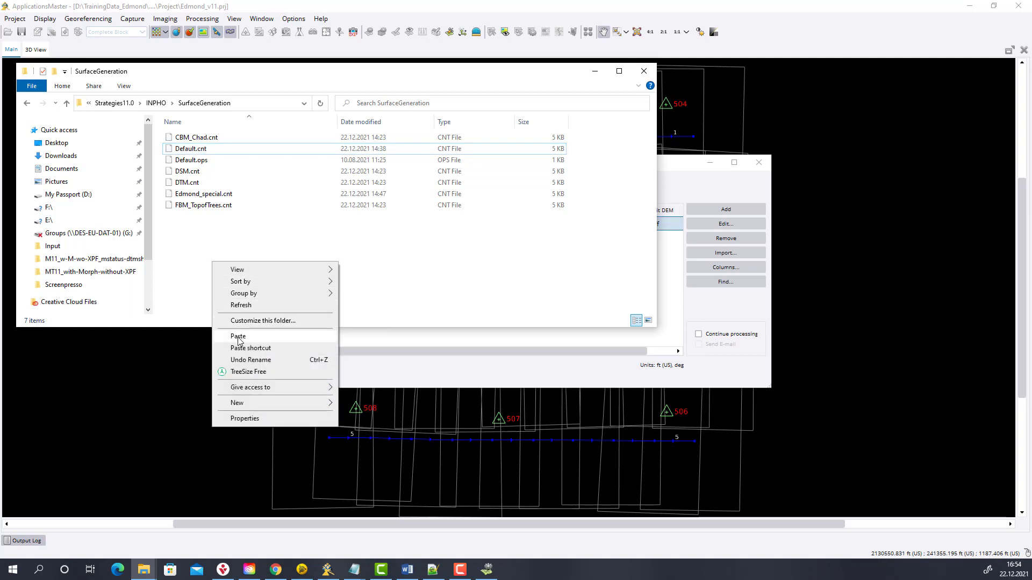
pyautogui.click(239, 337)
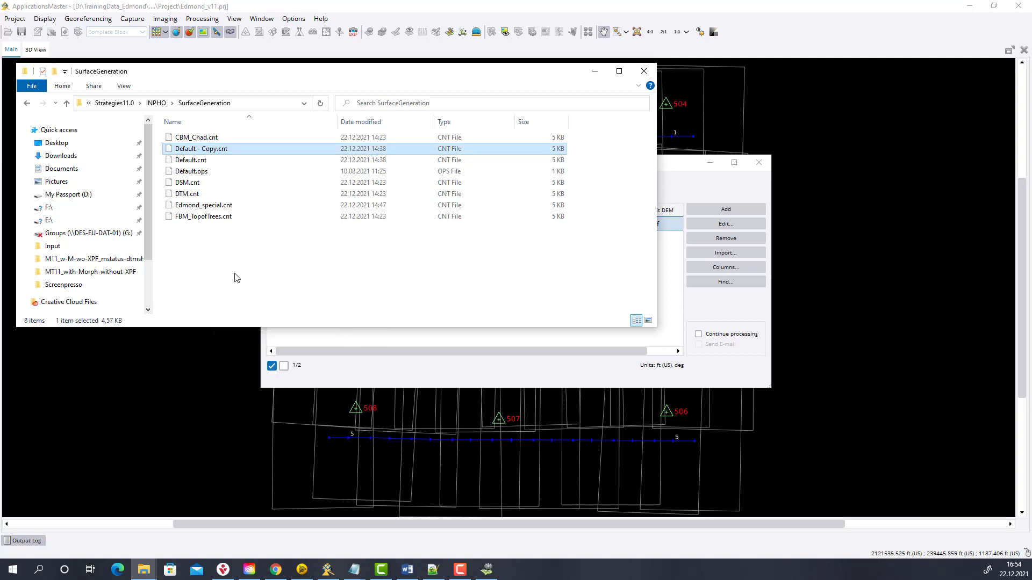
# - Rename the copied strategy file Default - Copy.cnt as xxx.cnt
pyautogui.click(203, 150)
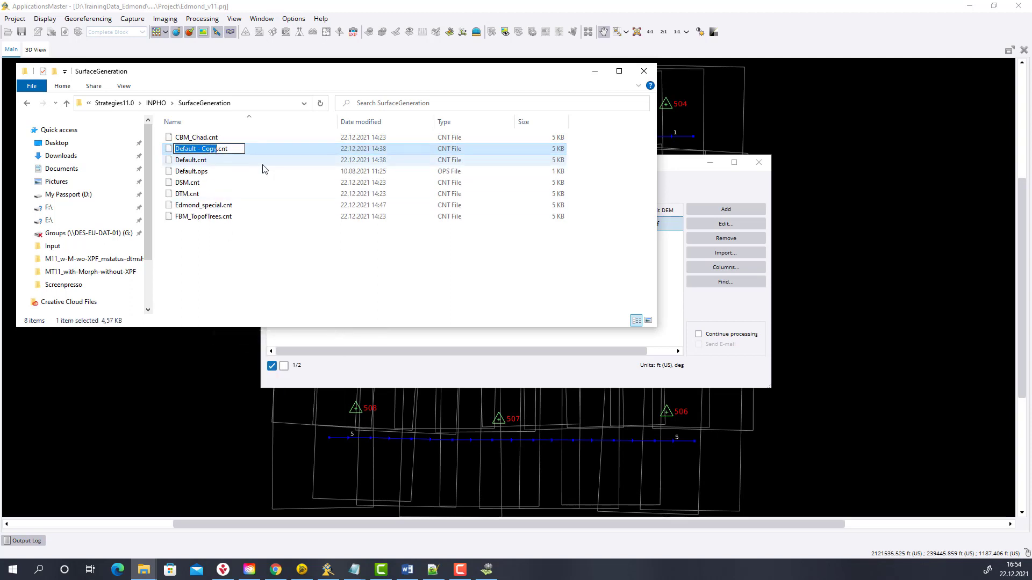
pyautogui.write('xxx')
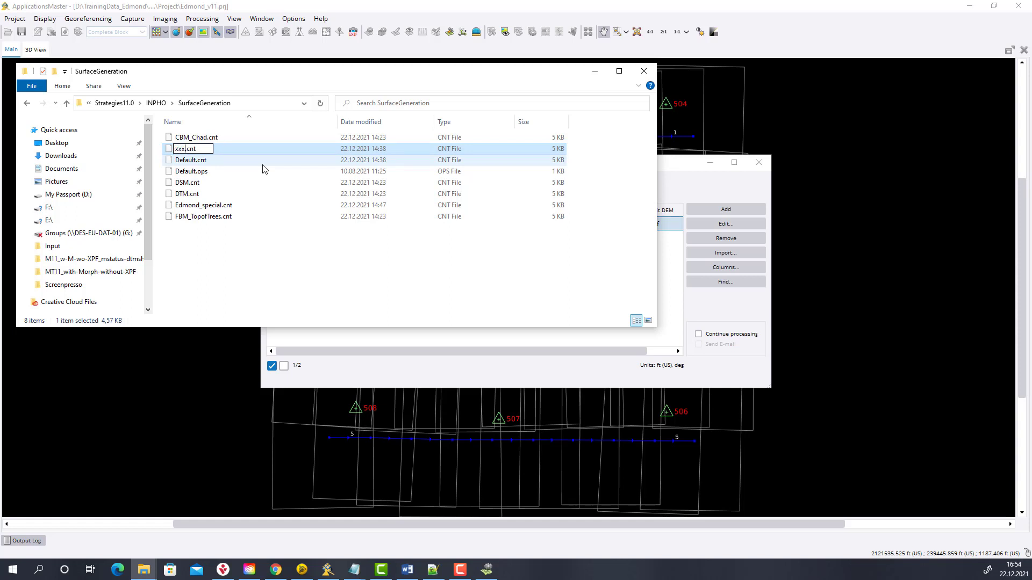
pyautogui.press('Return')
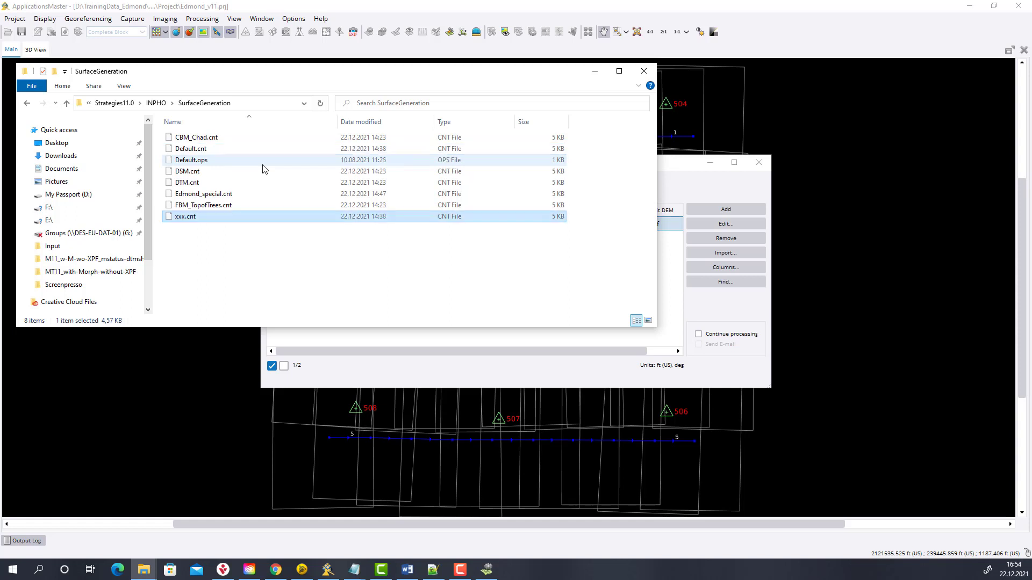
# - Open xxx.cnt in Notepad++ and set both the X and Y grid width to 30.0
pyautogui.rightClick(195, 218)
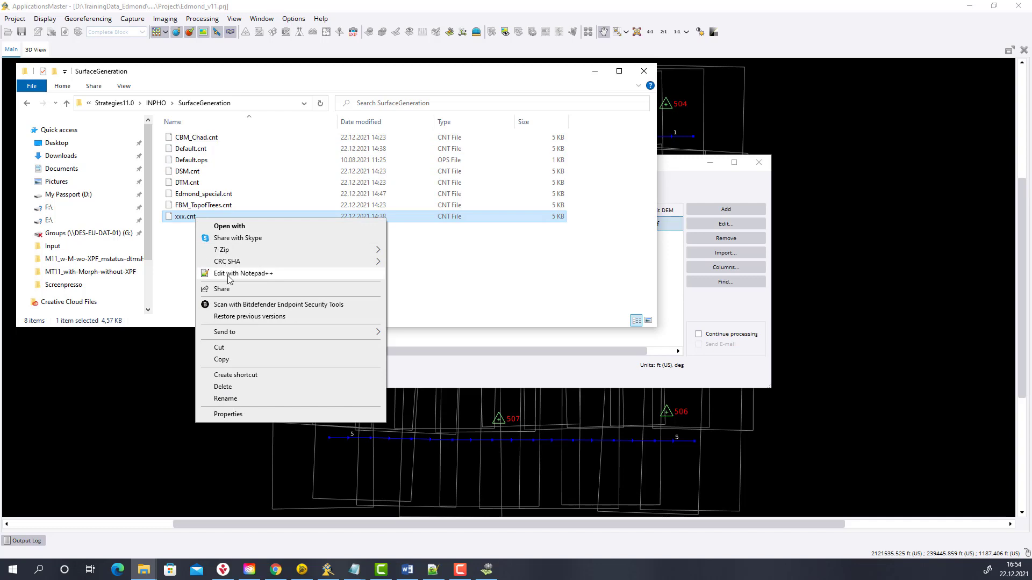
pyautogui.click(236, 274)
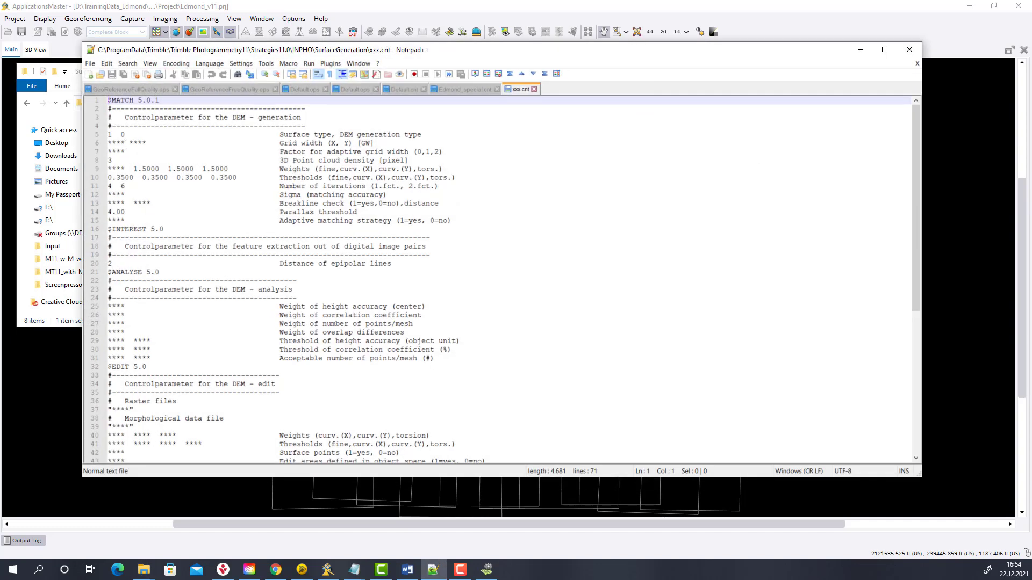
pyautogui.moveTo(125, 143); pyautogui.dragTo(104, 144)
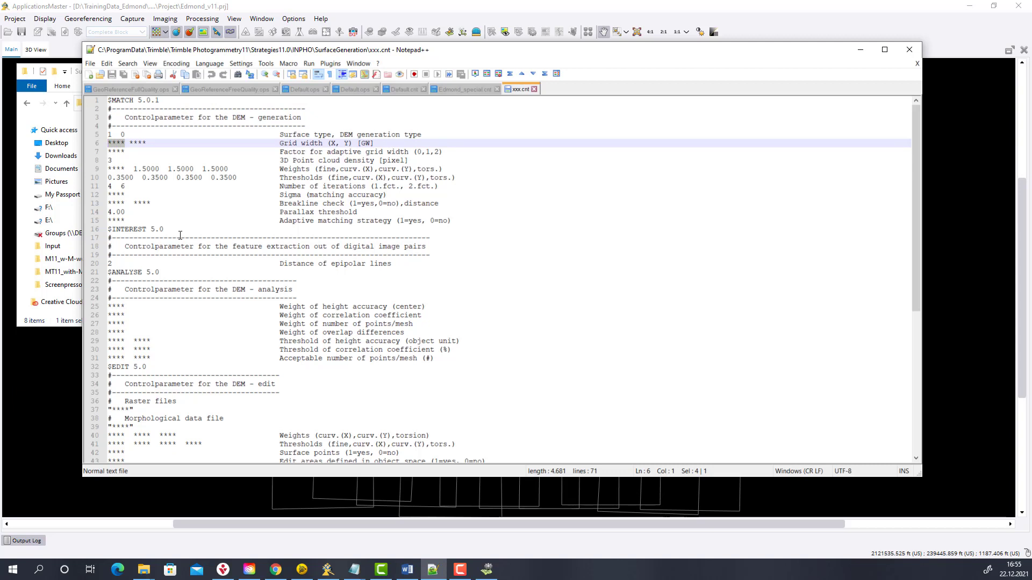
pyautogui.write('30.0')
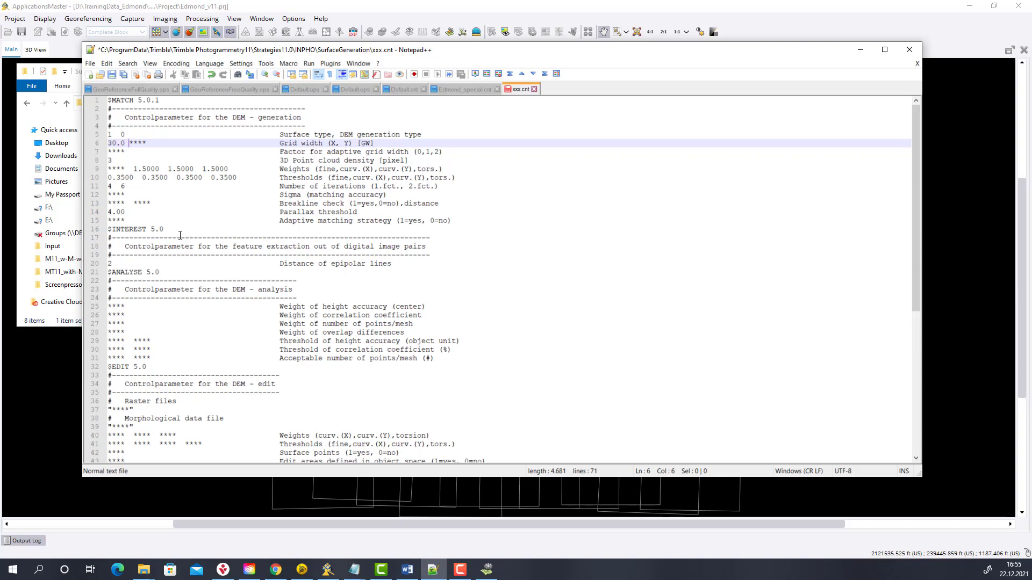
pyautogui.hotkey('shift', 'Right')
pyautogui.hotkey('shift', 'Right')
pyautogui.hotkey('shift', 'Right')
pyautogui.hotkey('shift', 'Right')
pyautogui.write('30.0')
# - Save and close xxx.cnt, and minimize the Notepad++ and SurfaceGeneration folder windows
pyautogui.click(111, 76)
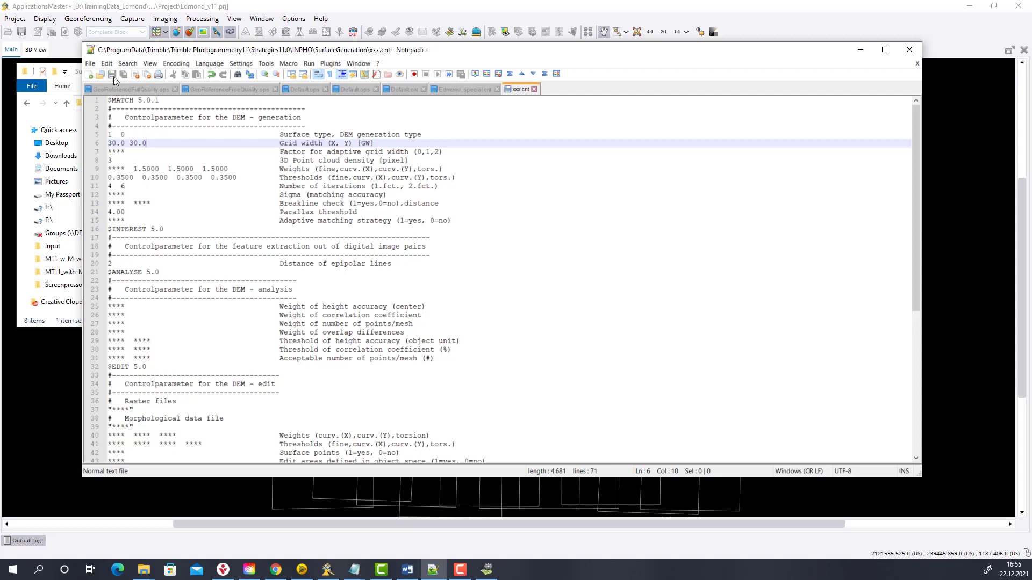
pyautogui.click(534, 89)
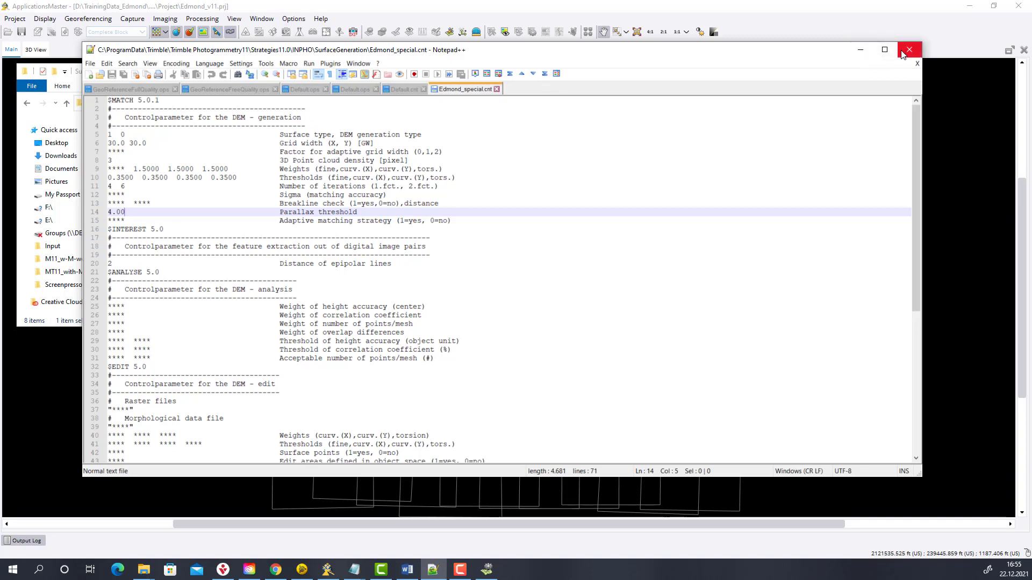
pyautogui.click(860, 50)
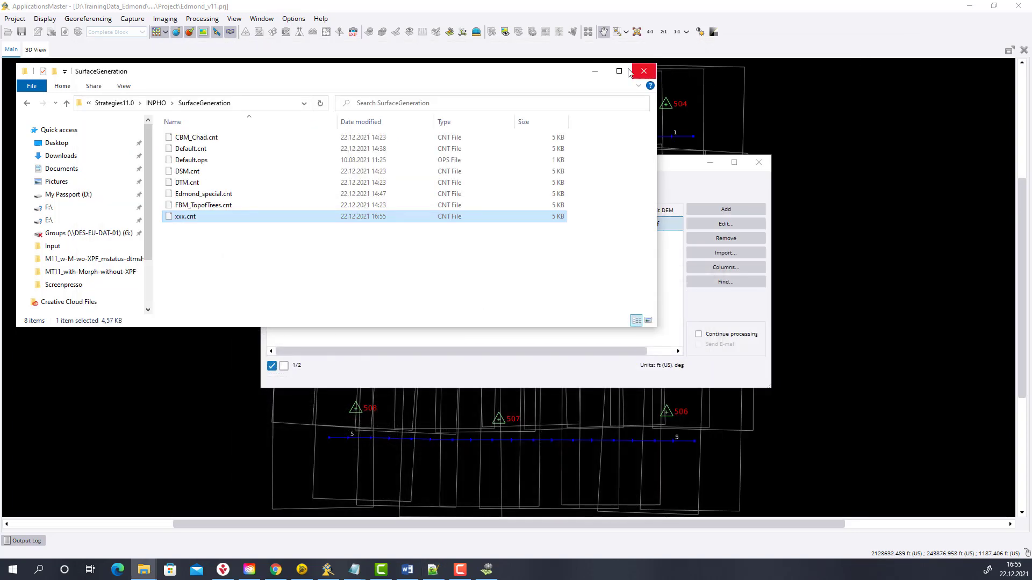
pyautogui.click(595, 69)
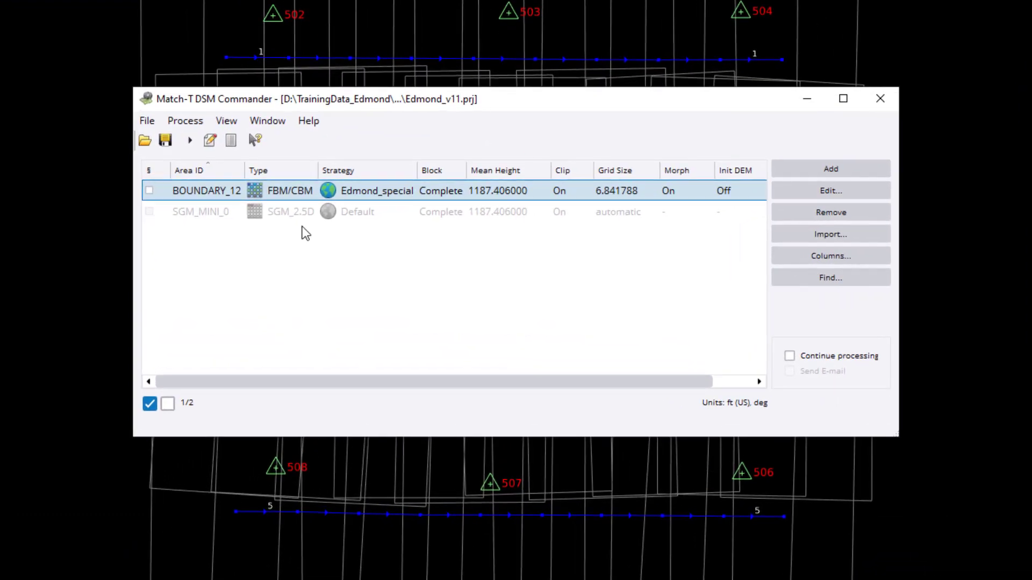
# - Check the strategies offered in the BOUNDARY_12 parameter settings in Match-T DSM Commander and cancel without changes
pyautogui.click(831, 192)
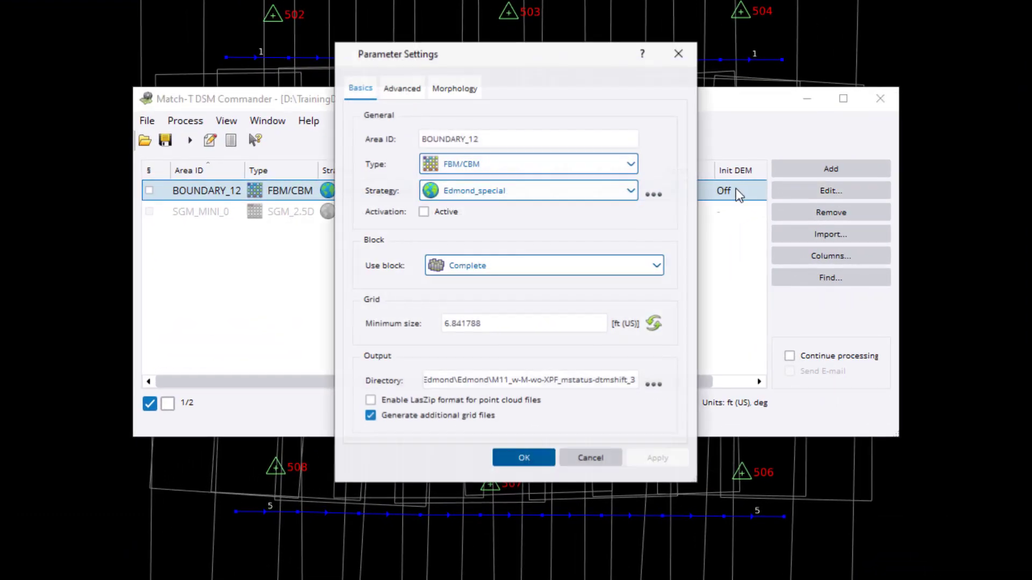
pyautogui.click(630, 192)
pyautogui.click(631, 193)
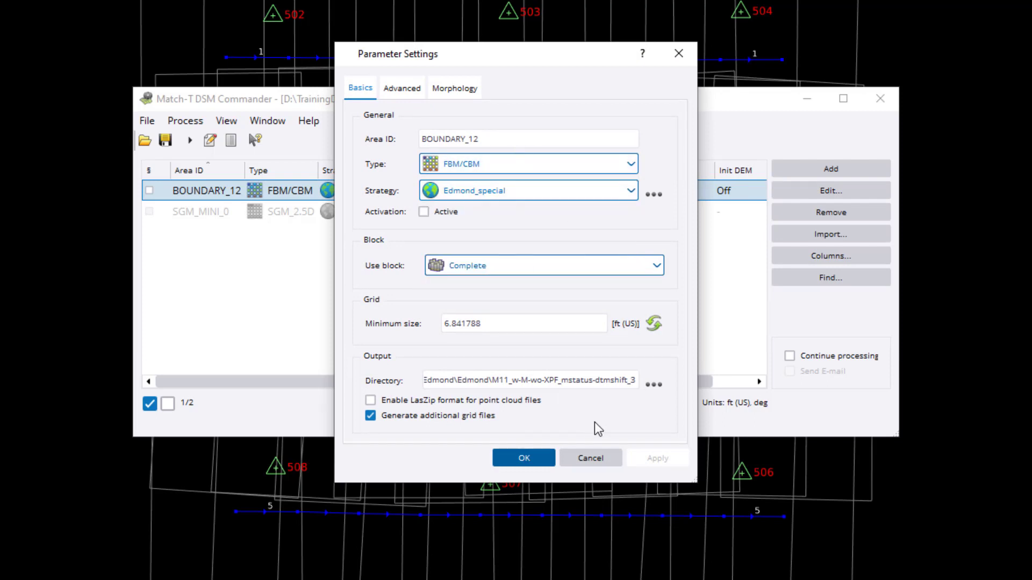
pyautogui.click(591, 459)
# - Exit Match-T DSM Commander and start it again from ApplicationsMaster
pyautogui.click(149, 123)
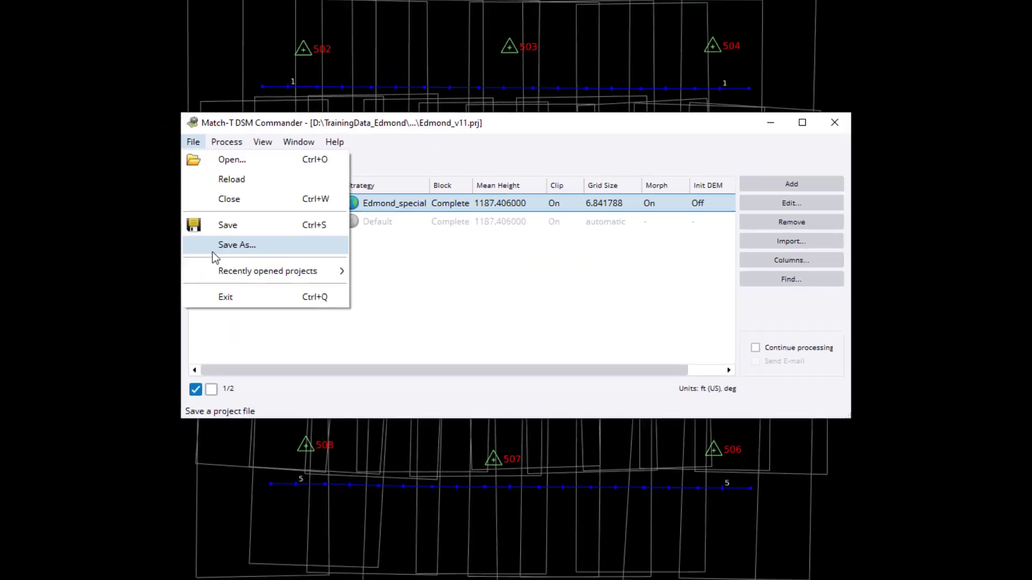
pyautogui.click(175, 285)
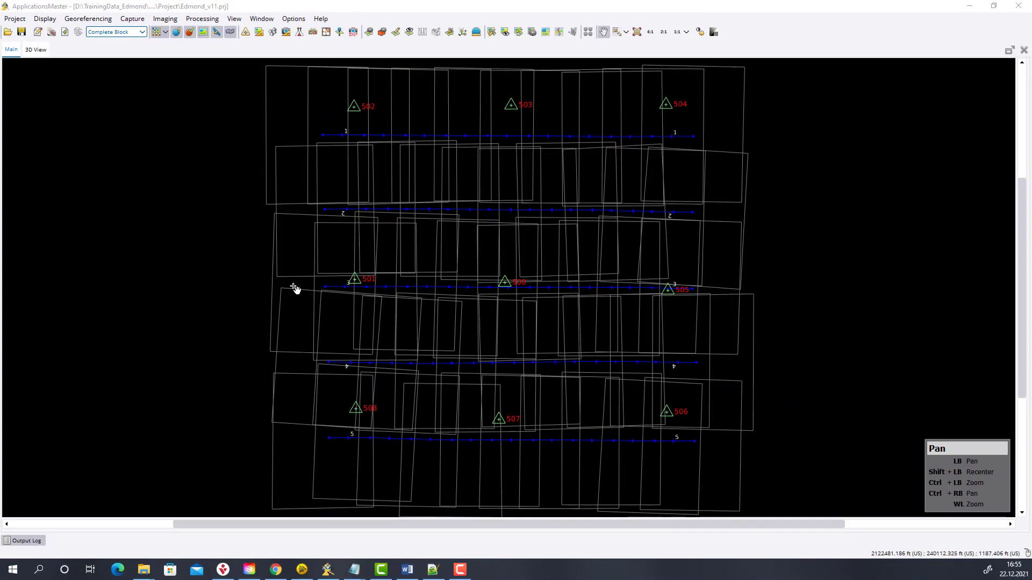
pyautogui.click(132, 18)
pyautogui.click(166, 32)
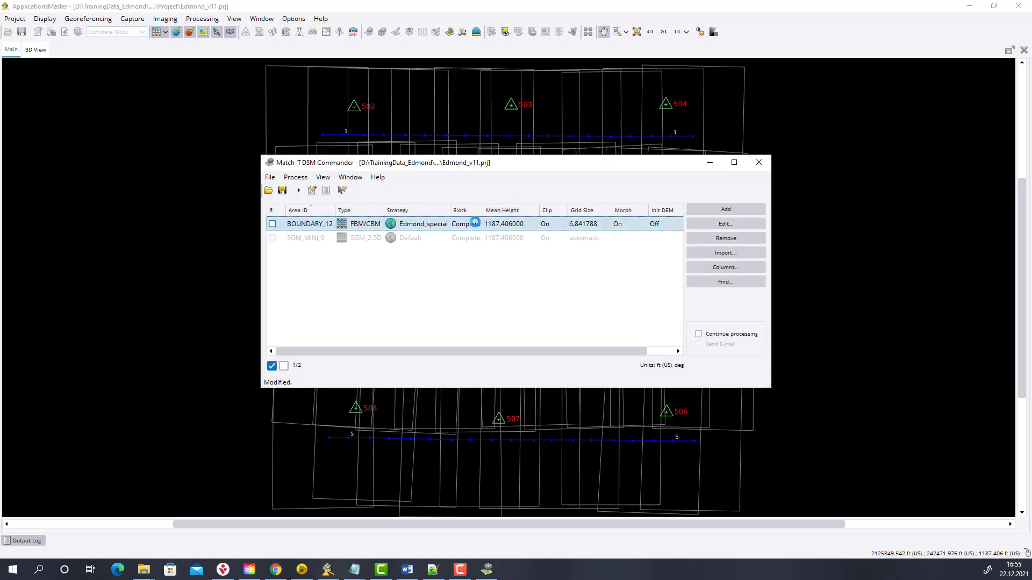
# - Look for the xxx strategy in the BOUNDARY_12 parameter settings and cancel, keeping Edmond_special
pyautogui.click(725, 224)
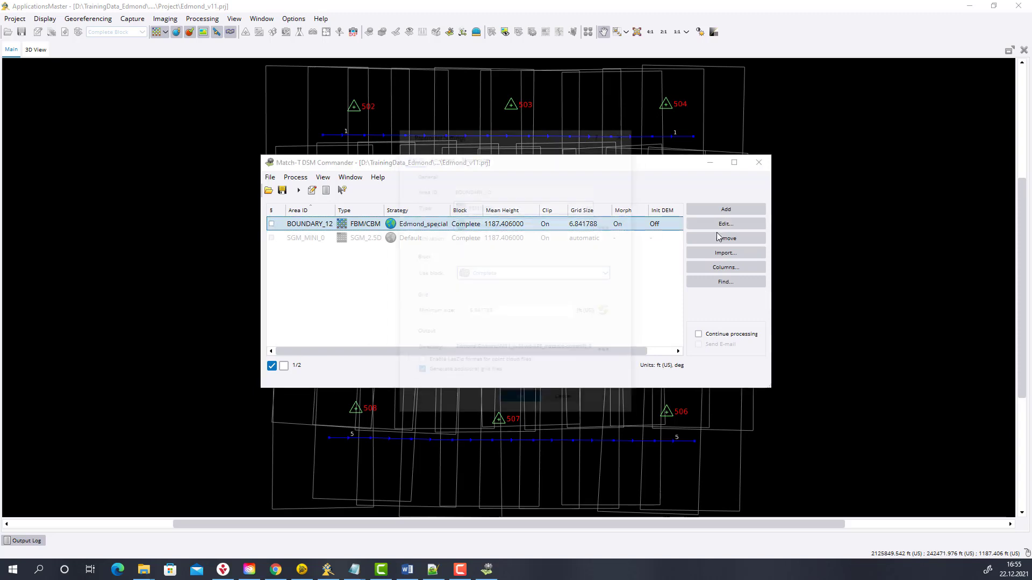
pyautogui.click(590, 224)
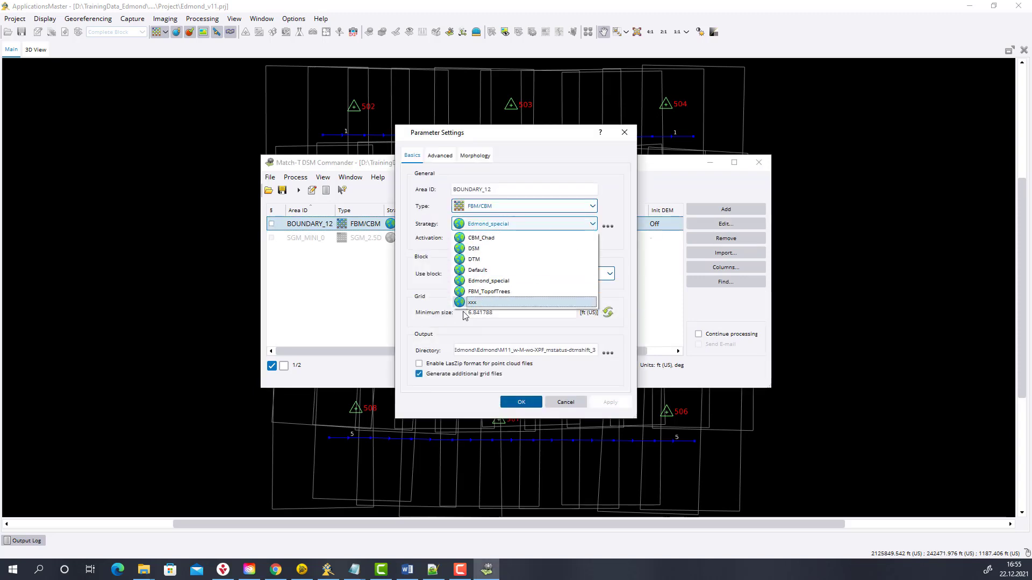
pyautogui.click(609, 251)
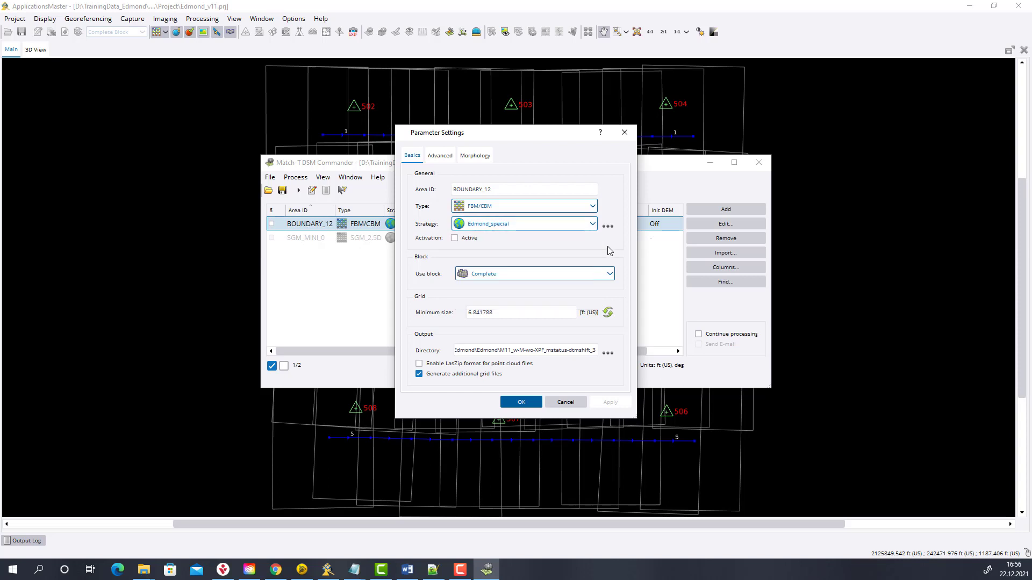
pyautogui.click(573, 404)
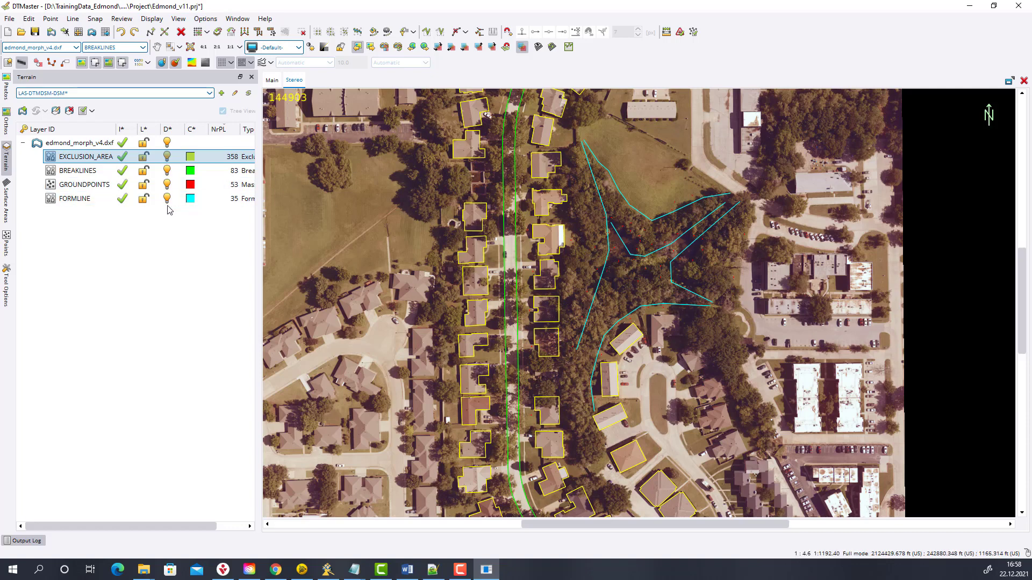
# - In DTMaster, turn off the display of the FORMLINE layer of edmond_morph_v4.dxf while keeping the layer included
pyautogui.click(123, 200)
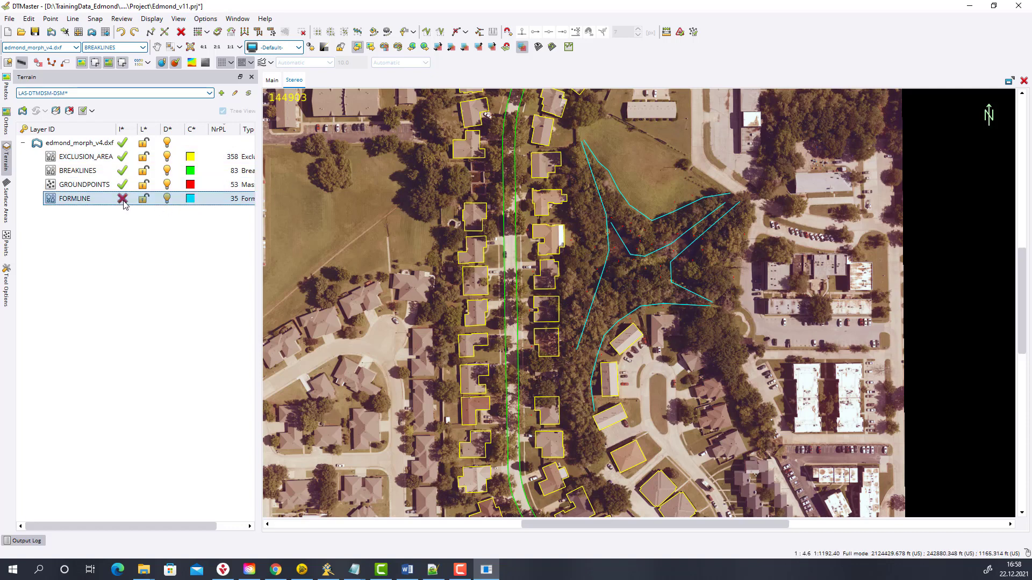
pyautogui.click(122, 199)
pyautogui.click(168, 199)
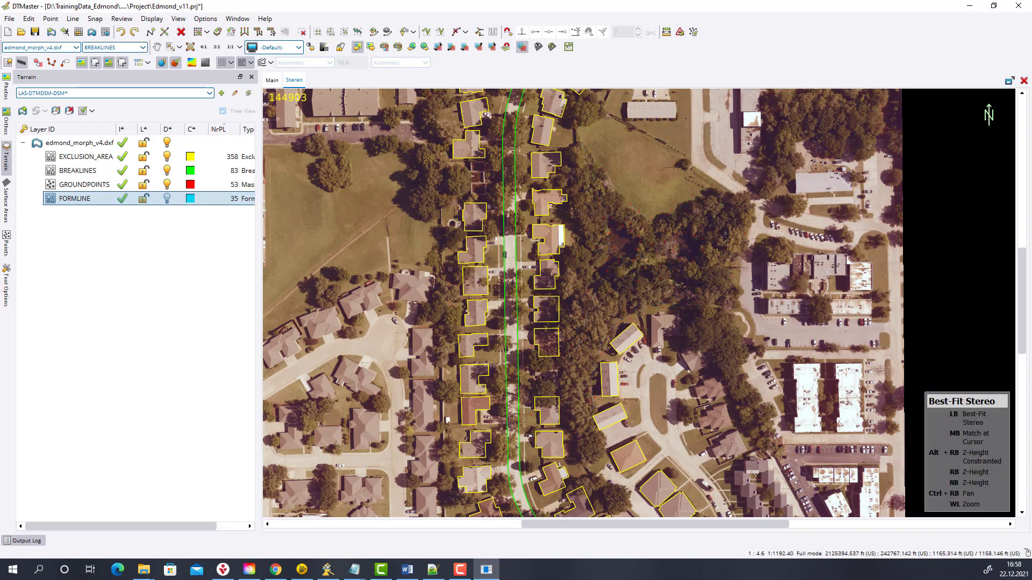
# - Create a profile view of a rectangular area around the wooded terrain east of the road breaklines
pyautogui.click(569, 47)
pyautogui.click(550, 165)
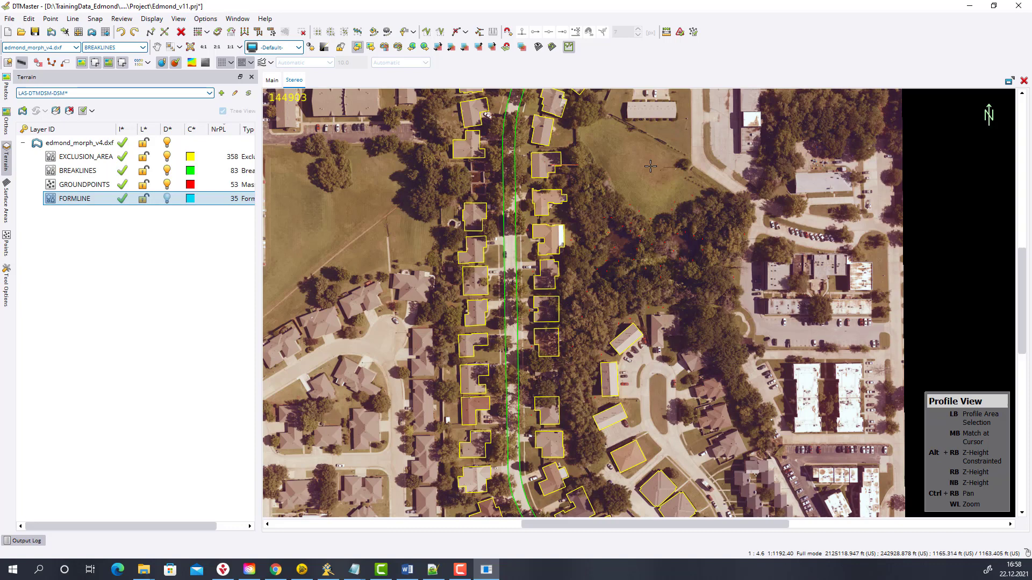
pyautogui.click(716, 164)
pyautogui.click(710, 355)
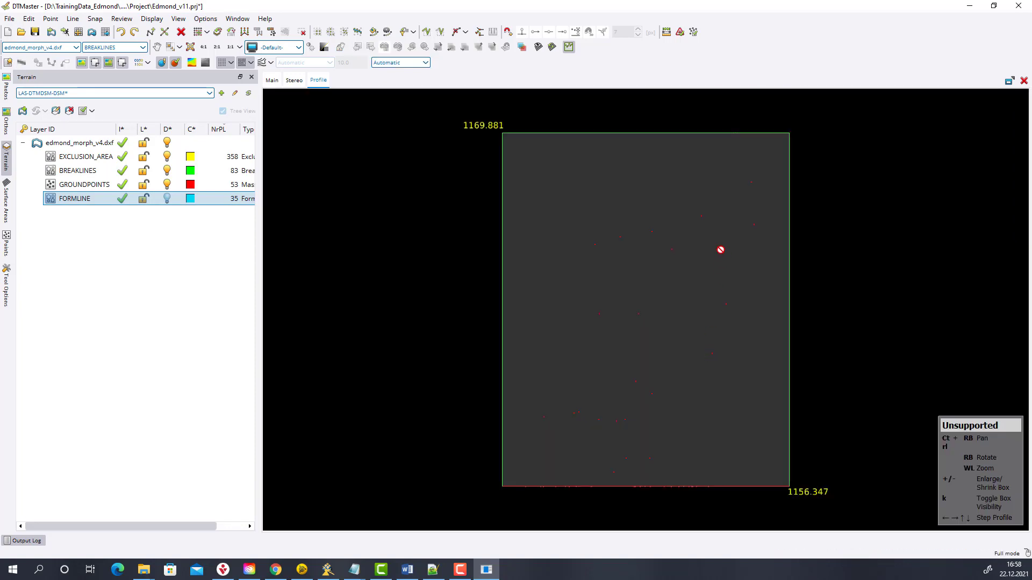
# - Set the profile's vertical exaggeration to 5.0, show the terrain as a shaded surface and inspect it at an oblique angle
pyautogui.click(414, 63)
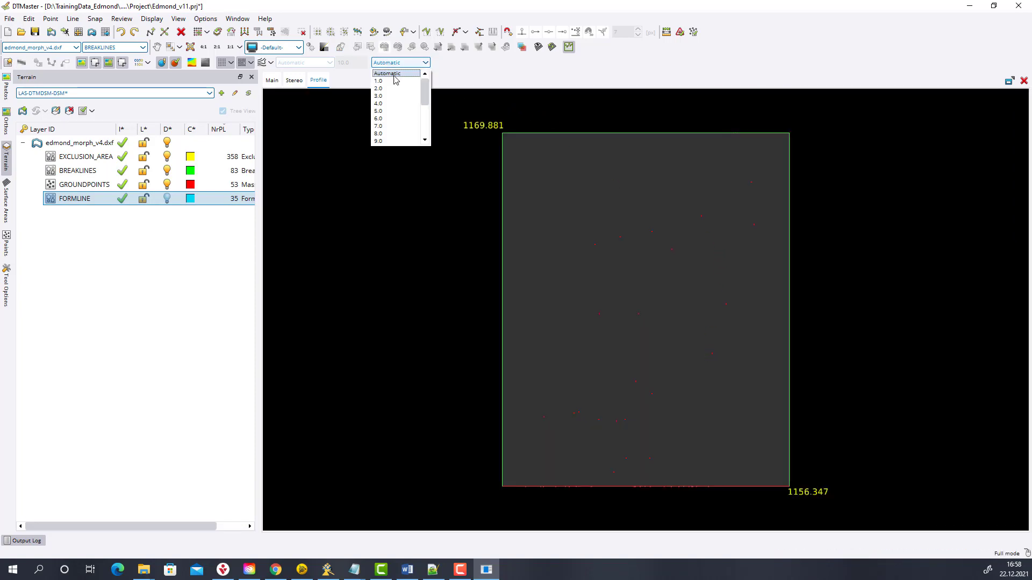
pyautogui.click(384, 113)
pyautogui.moveTo(569, 309); pyautogui.dragTo(527, 352, button='right')
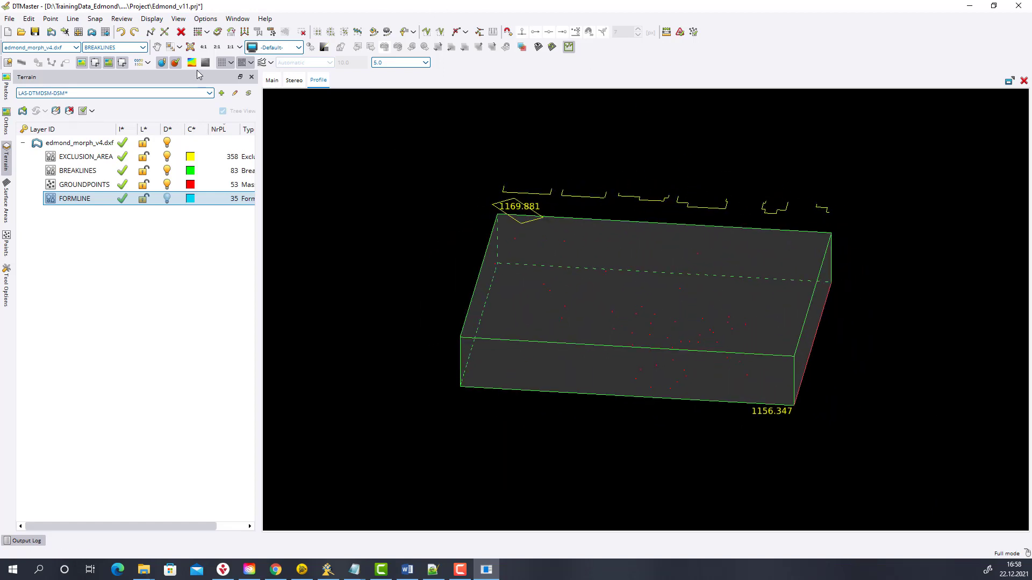
pyautogui.moveTo(660, 261); pyautogui.dragTo(616, 256, button='right')
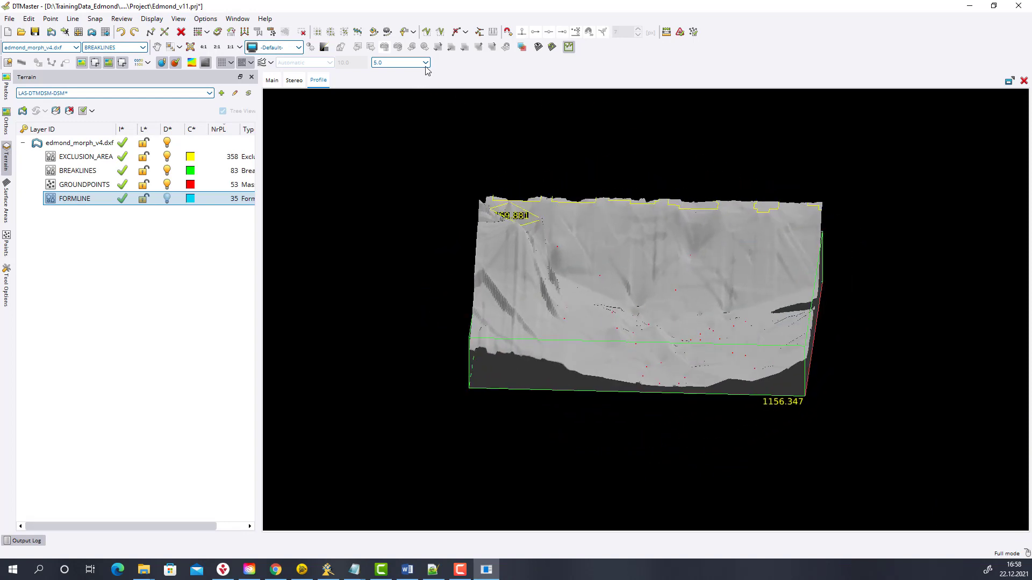
# - Set the profile's vertical exaggeration to 1.0 and compare the shaded terrain from several angles with the stereo view
pyautogui.click(407, 63)
pyautogui.click(395, 80)
pyautogui.moveTo(545, 269); pyautogui.dragTo(626, 245, button='right')
pyautogui.click(295, 80)
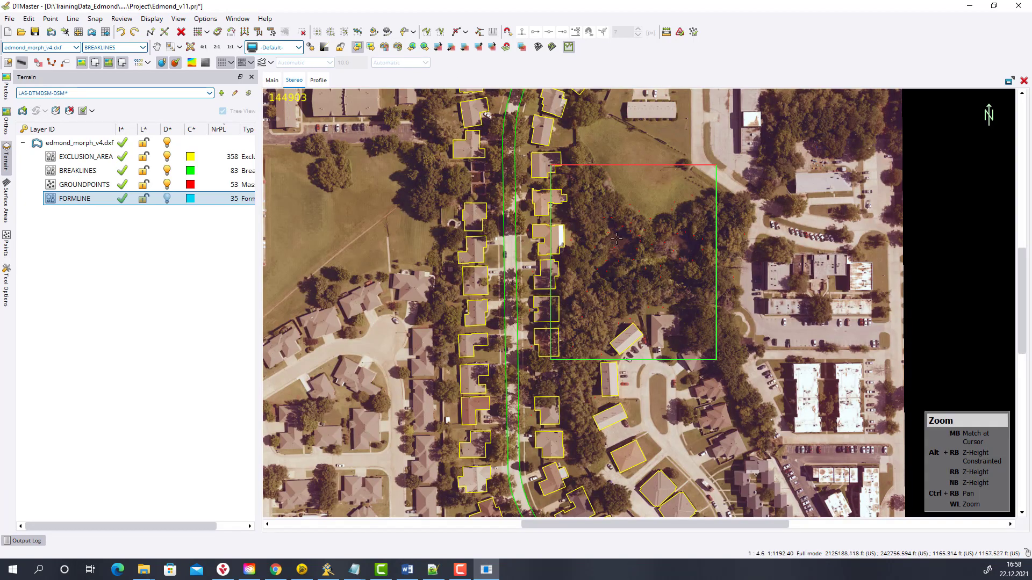
pyautogui.click(317, 81)
pyautogui.moveTo(606, 272); pyautogui.dragTo(809, 319, button='right')
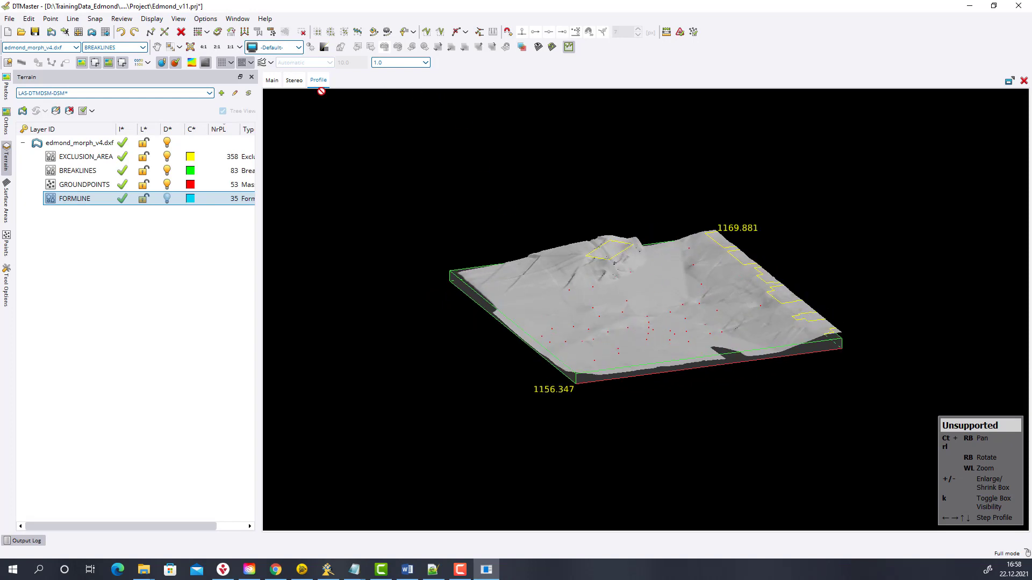
pyautogui.click(294, 80)
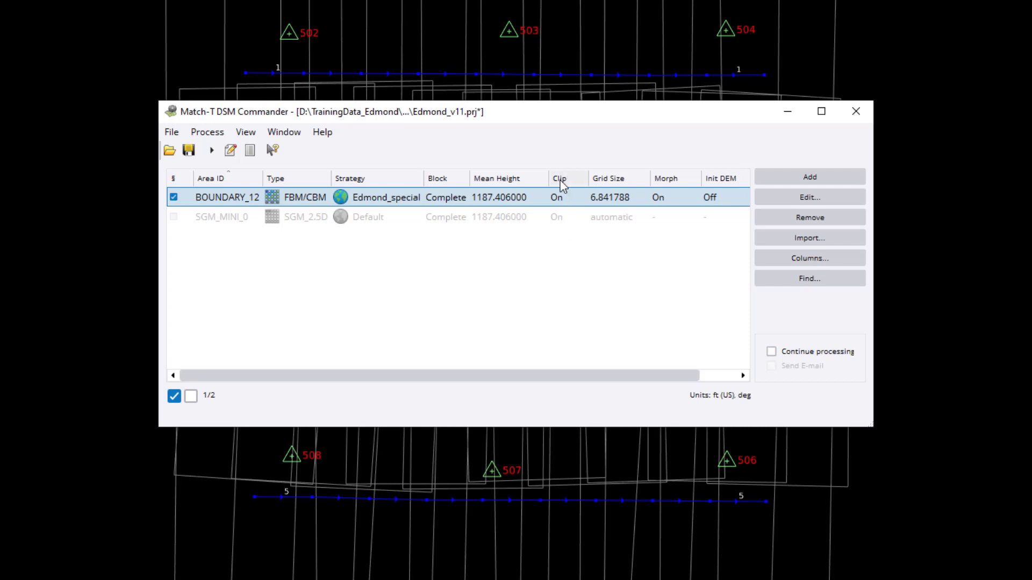
# - Review the morphology and advanced settings of area BOUNDARY_12 and set its matching strategy to xxx
pyautogui.click(842, 200)
pyautogui.click(460, 102)
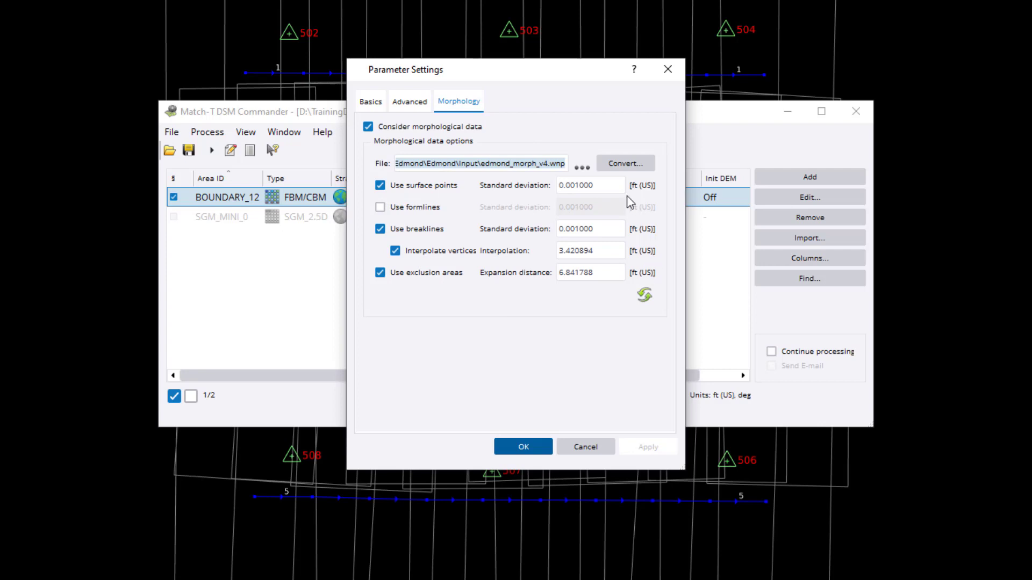
pyautogui.click(411, 101)
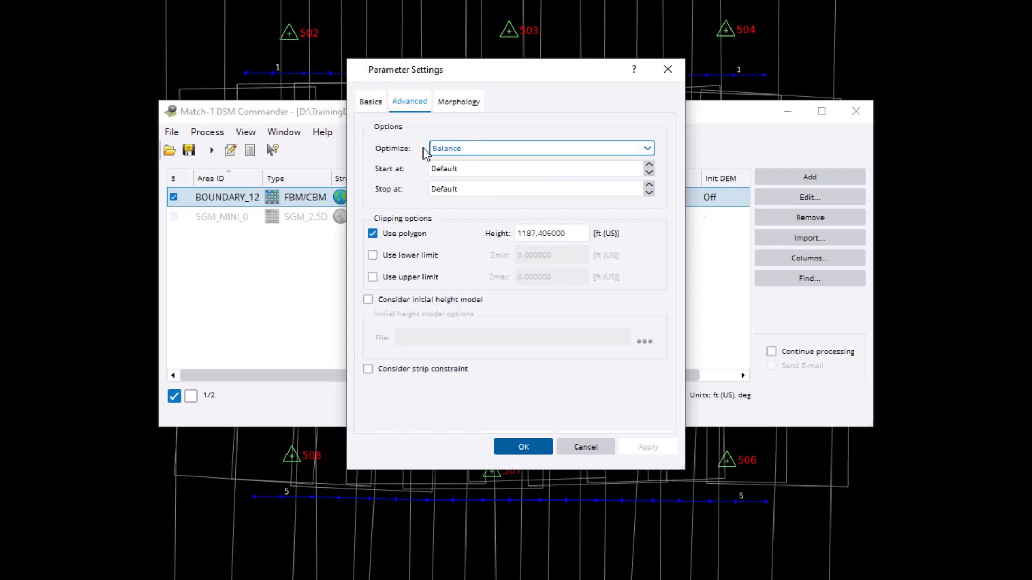
pyautogui.click(372, 102)
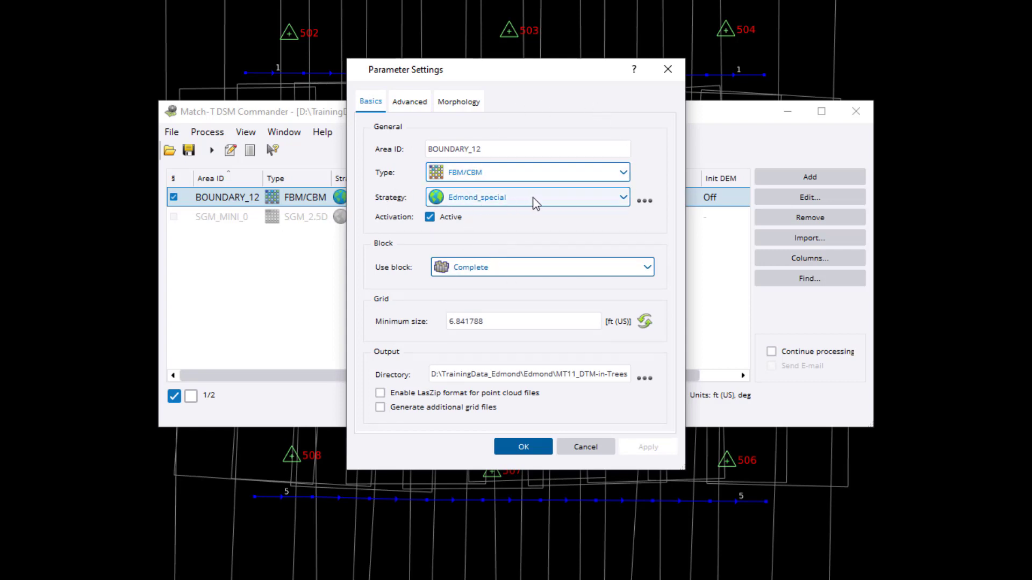
pyautogui.click(618, 200)
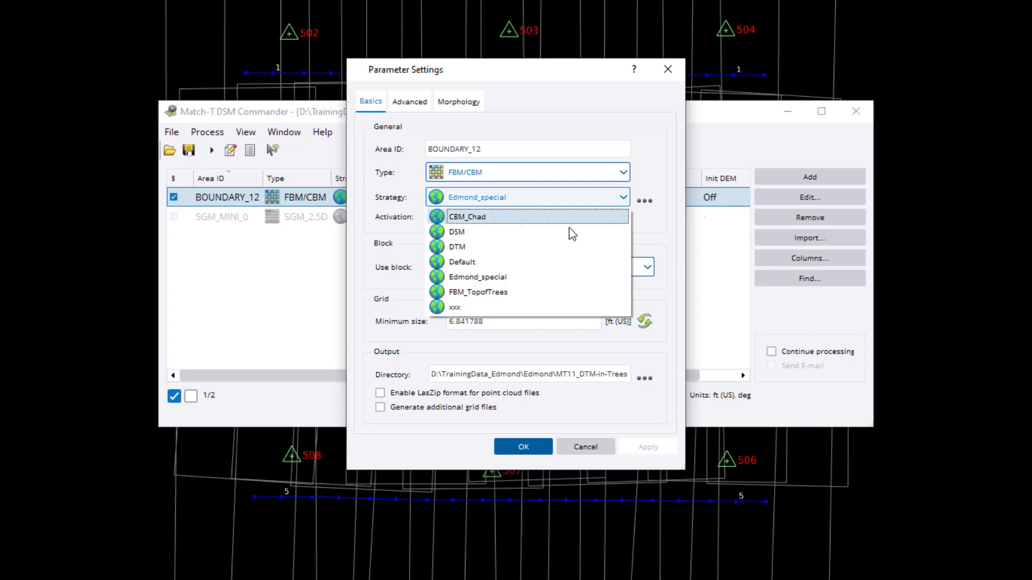
pyautogui.click(460, 309)
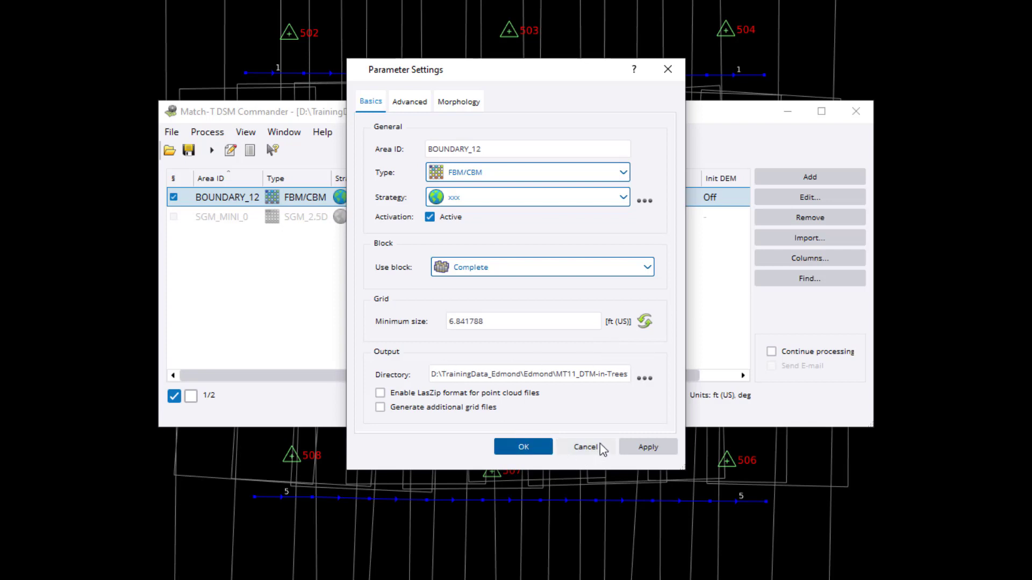
pyautogui.click(633, 447)
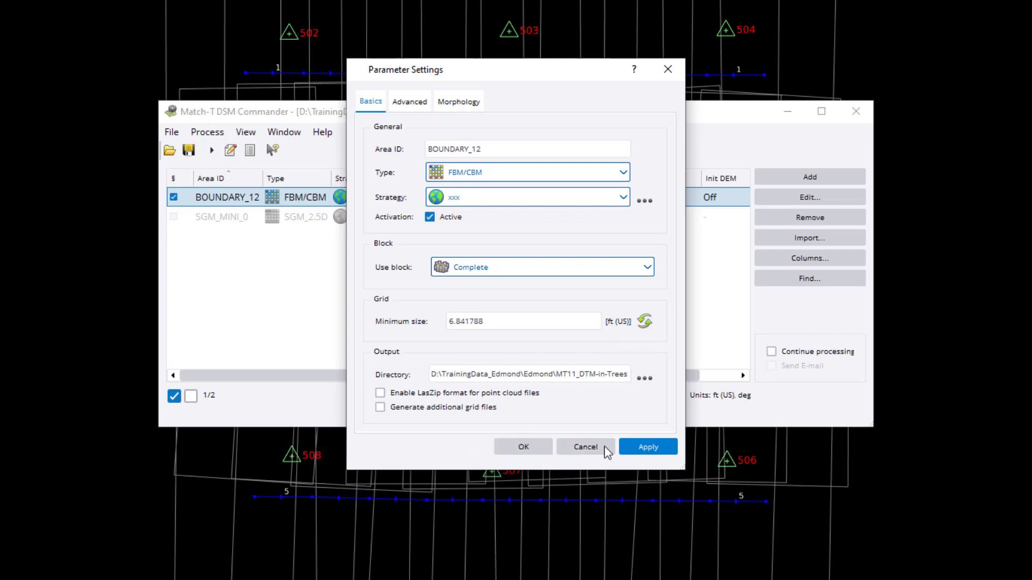
pyautogui.click(523, 449)
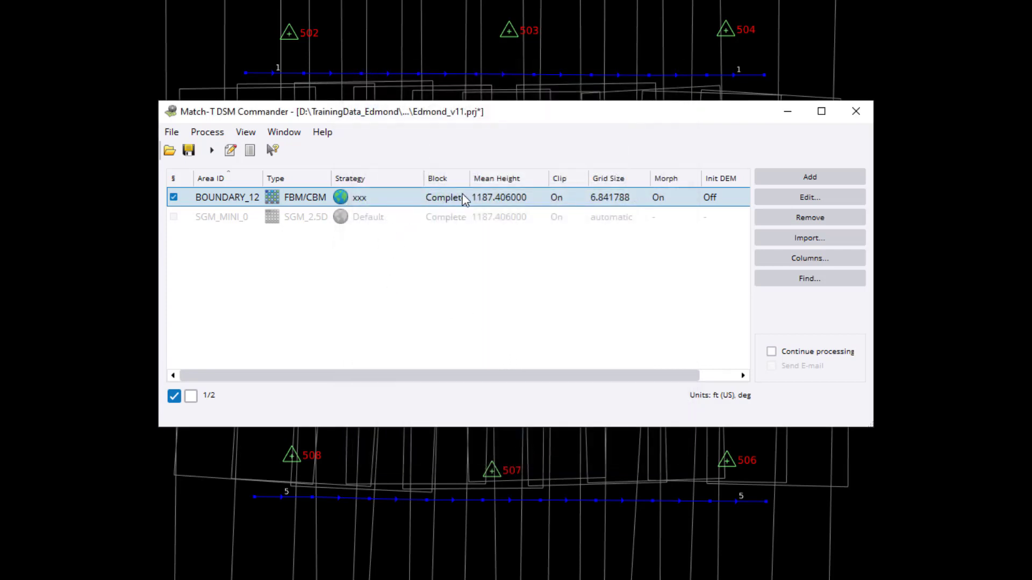
# - Save the project, run terrain generation for BOUNDARY_12, check the error log and close the processing report
pyautogui.click(188, 151)
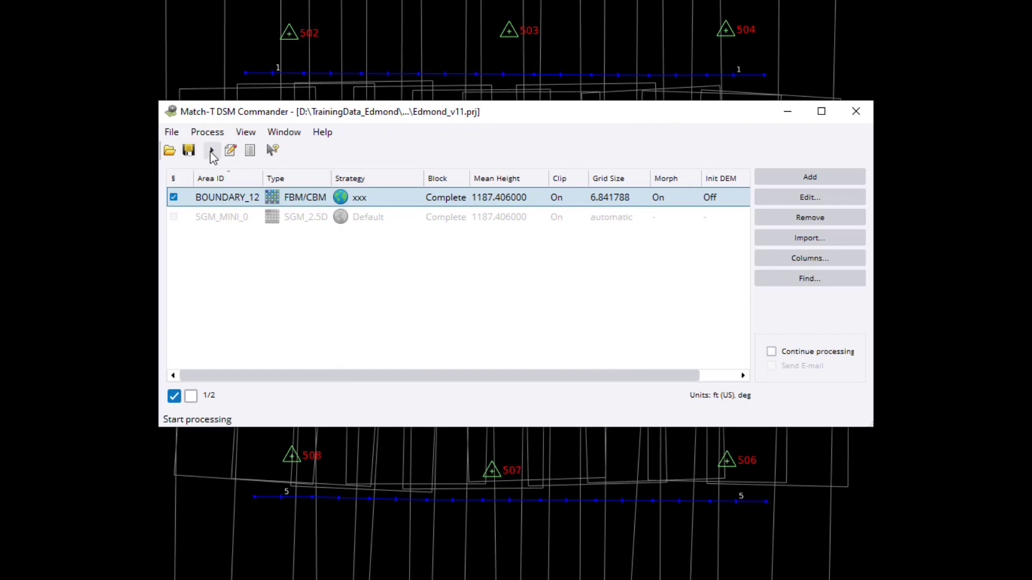
pyautogui.click(212, 152)
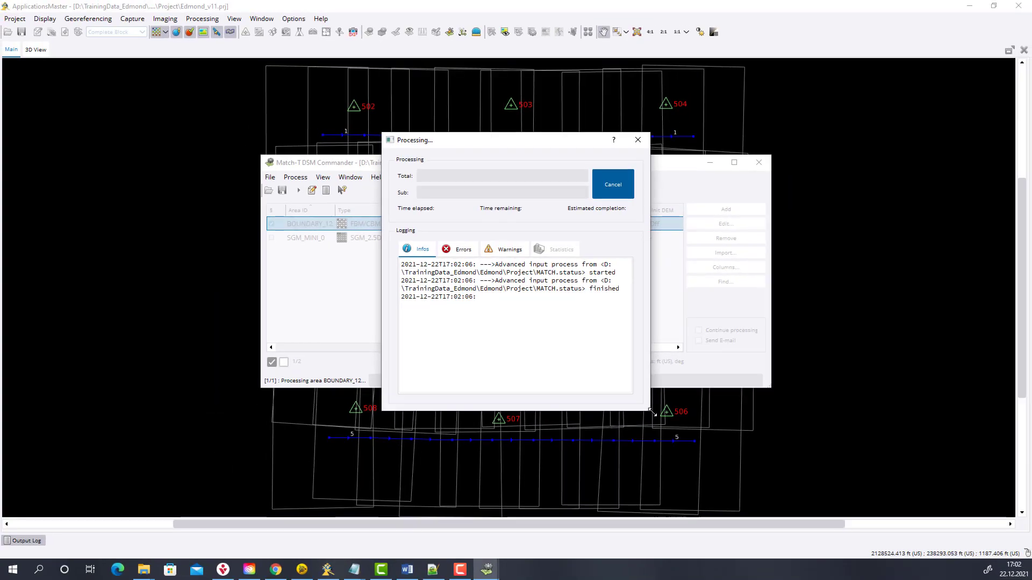
pyautogui.moveTo(652, 412); pyautogui.dragTo(968, 506)
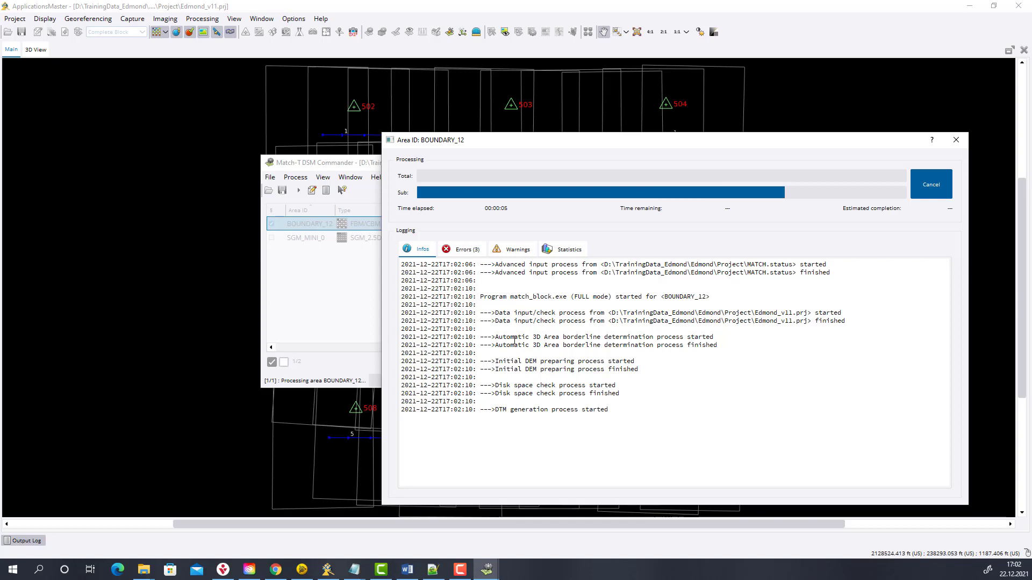
pyautogui.click(464, 249)
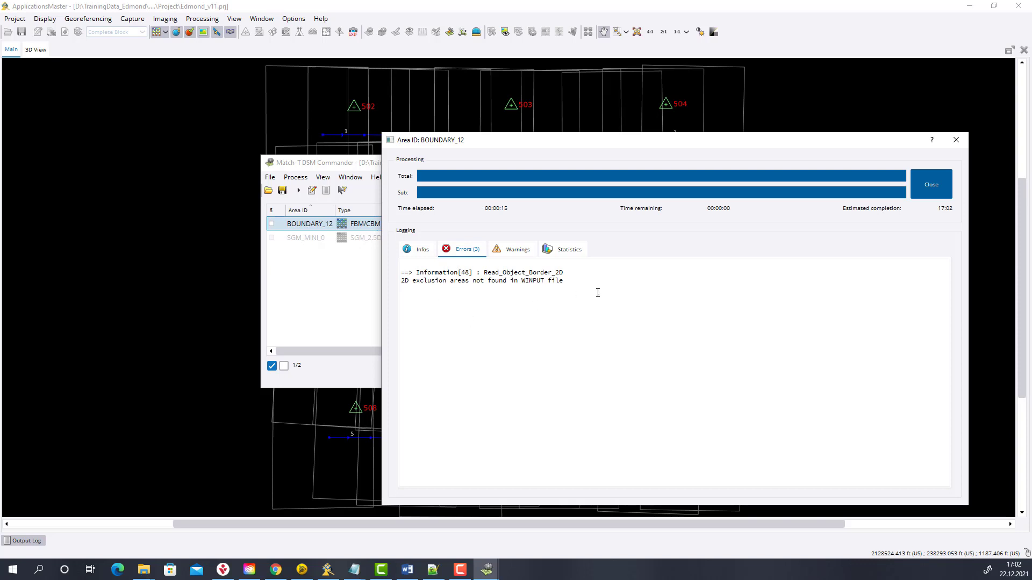
pyautogui.click(931, 184)
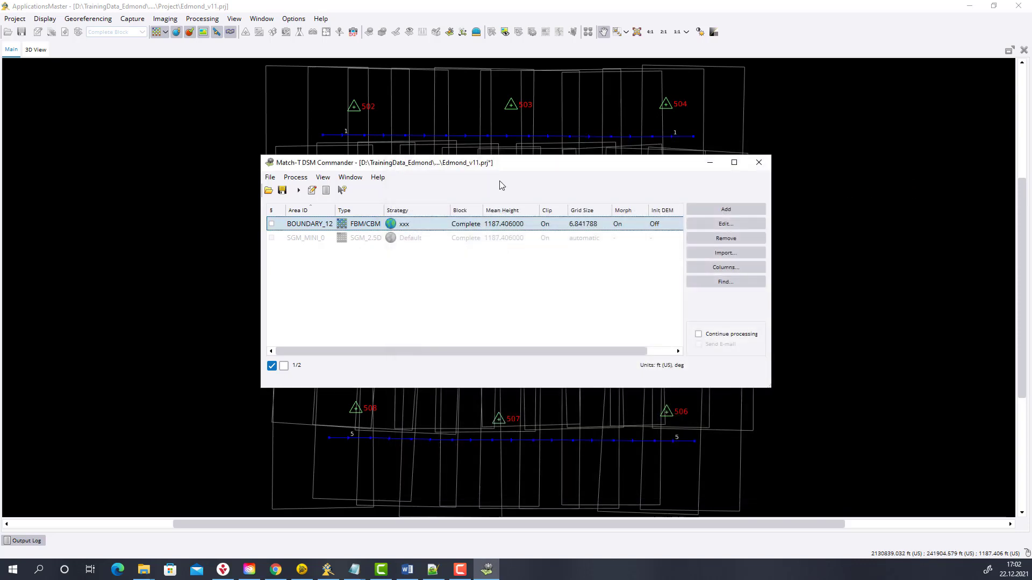
# - Exit Match-T DSM Commander and open the Edmond_v11 project in DTMaster
pyautogui.click(270, 178)
pyautogui.click(296, 296)
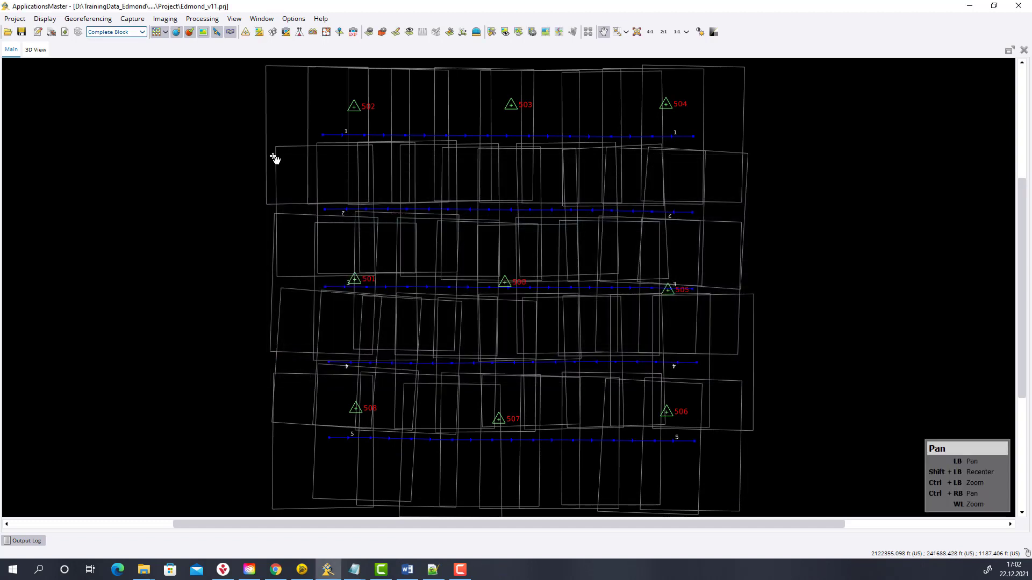
pyautogui.click(132, 18)
pyautogui.click(153, 102)
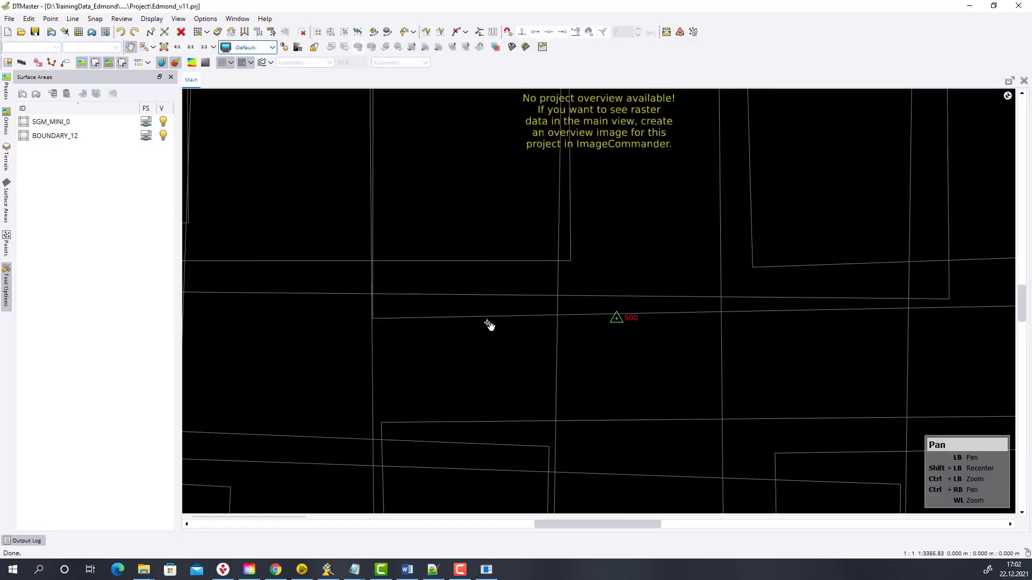
# - Load the generated terrain points of surface area BOUNDARY_12 and bring the area into view
pyautogui.click(52, 136)
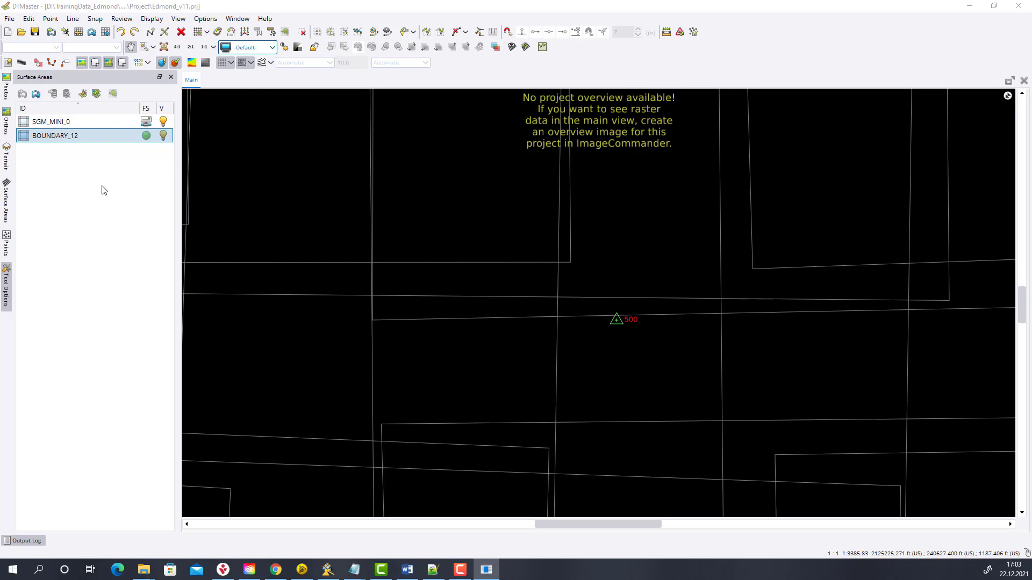
pyautogui.moveTo(394, 264); pyautogui.dragTo(406, 419)
pyautogui.scroll(-6, 406, 385)
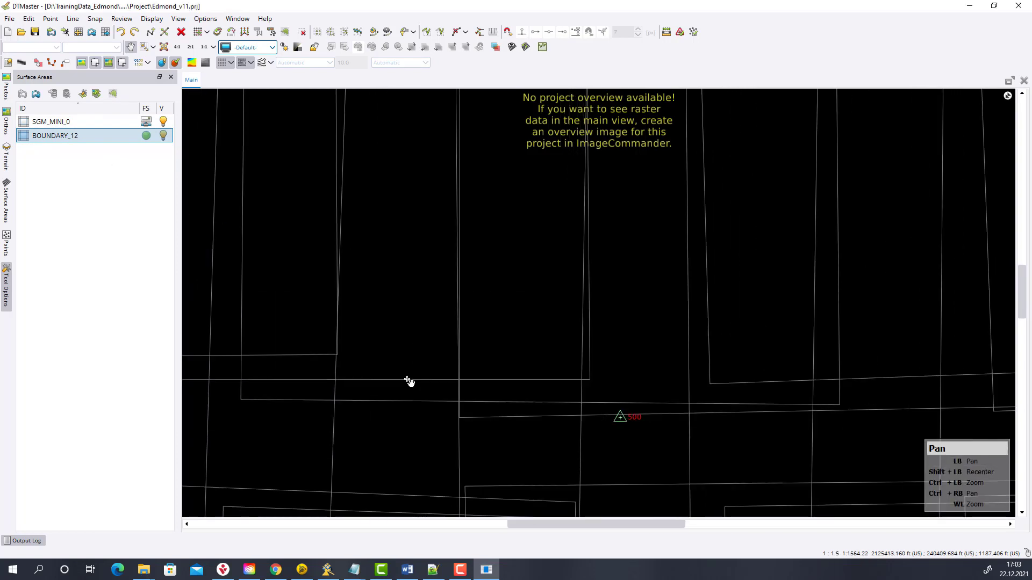
pyautogui.moveTo(421, 300); pyautogui.dragTo(456, 492)
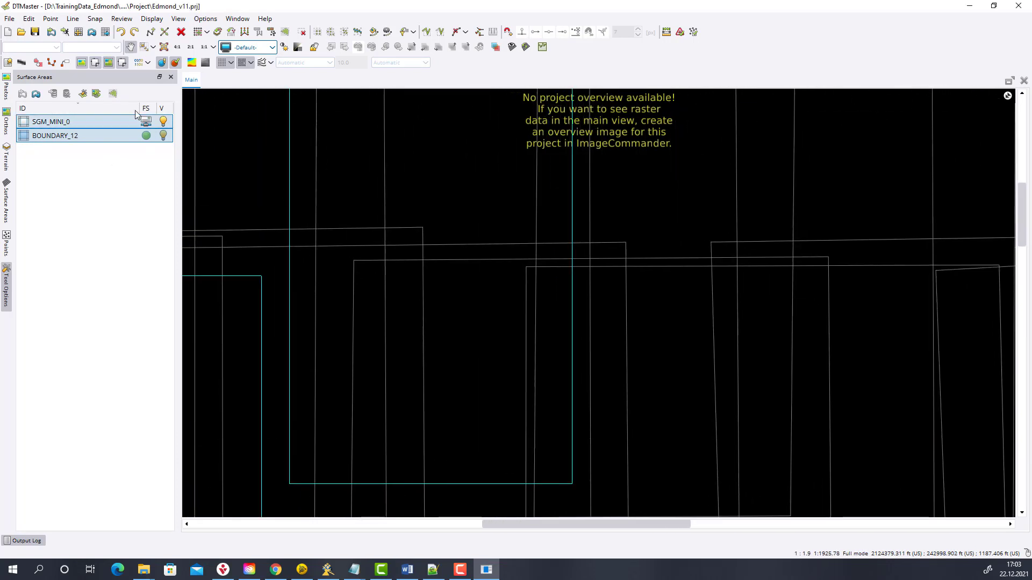
pyautogui.click(113, 94)
pyautogui.moveTo(360, 220); pyautogui.dragTo(411, 284)
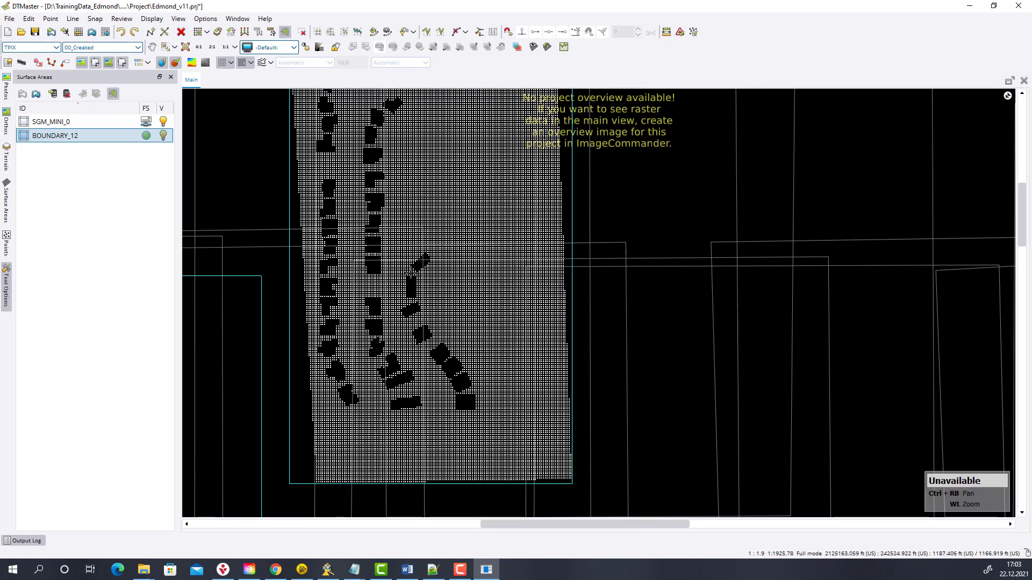
pyautogui.moveTo(409, 245); pyautogui.dragTo(610, 360)
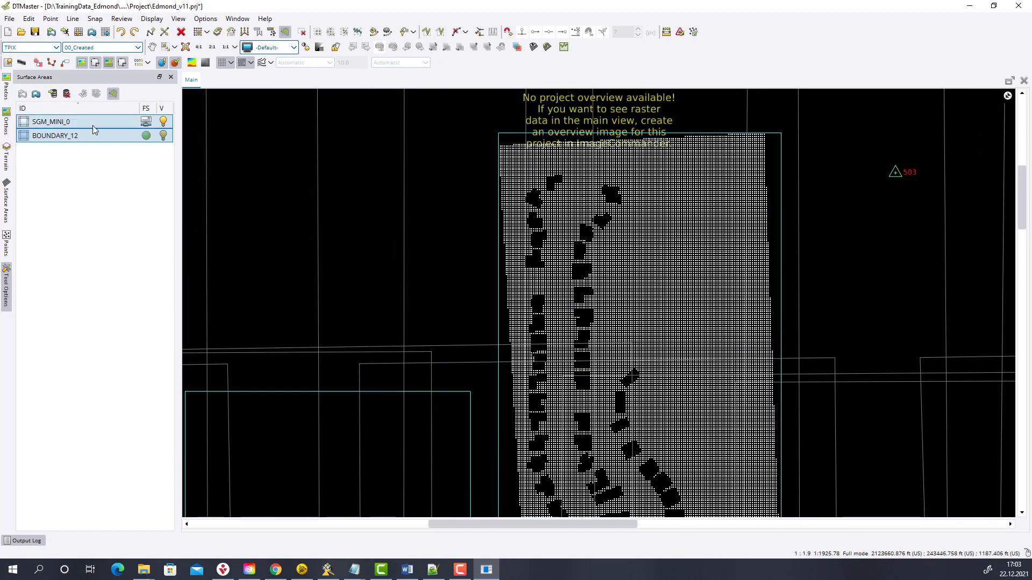
# - Start a DXF vector import and add edmond_morph_v4.dxf from the Edmond project's Input folder
pyautogui.click(10, 17)
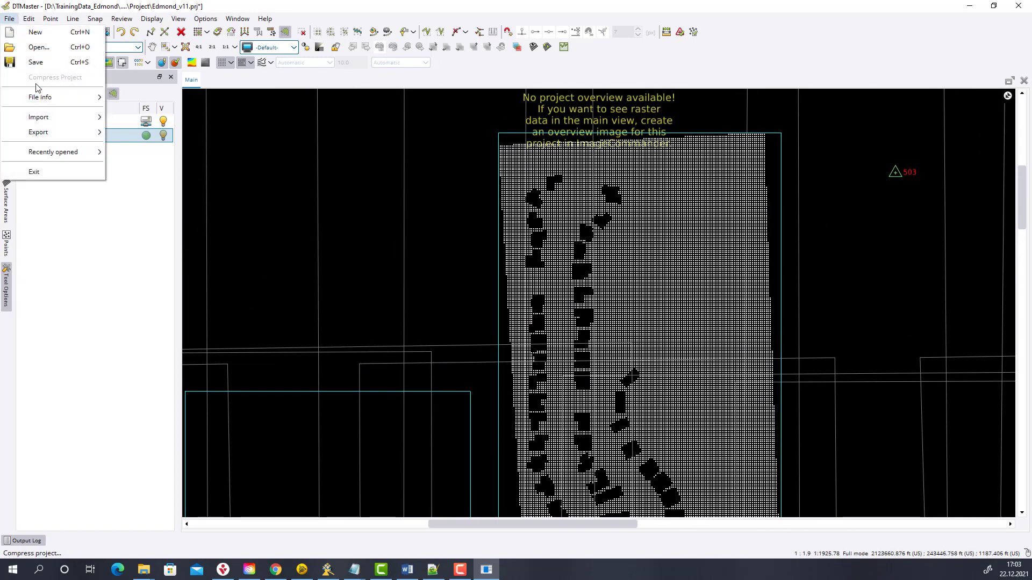
pyautogui.moveTo(54, 117)
pyautogui.click(145, 117)
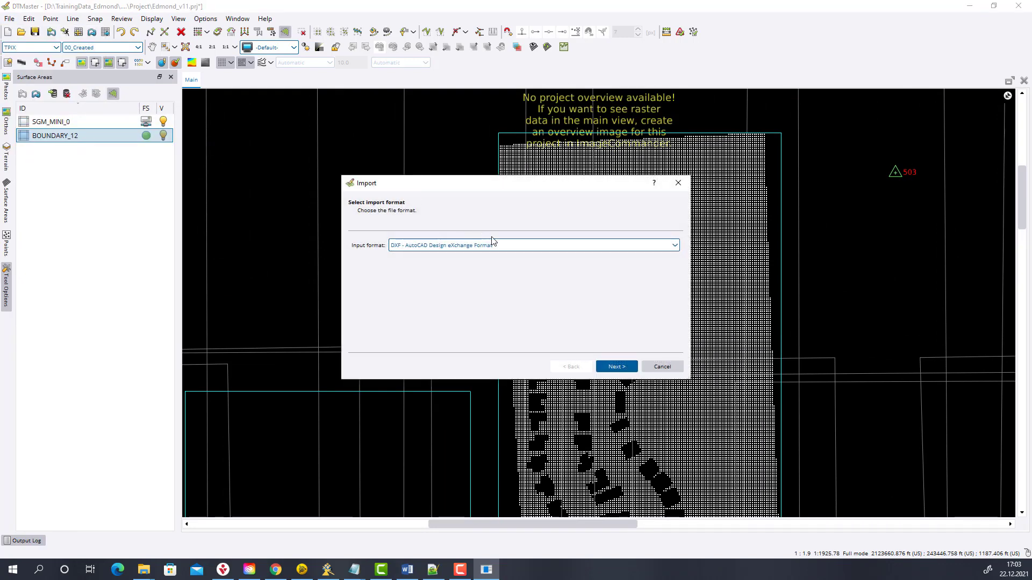
pyautogui.click(616, 371)
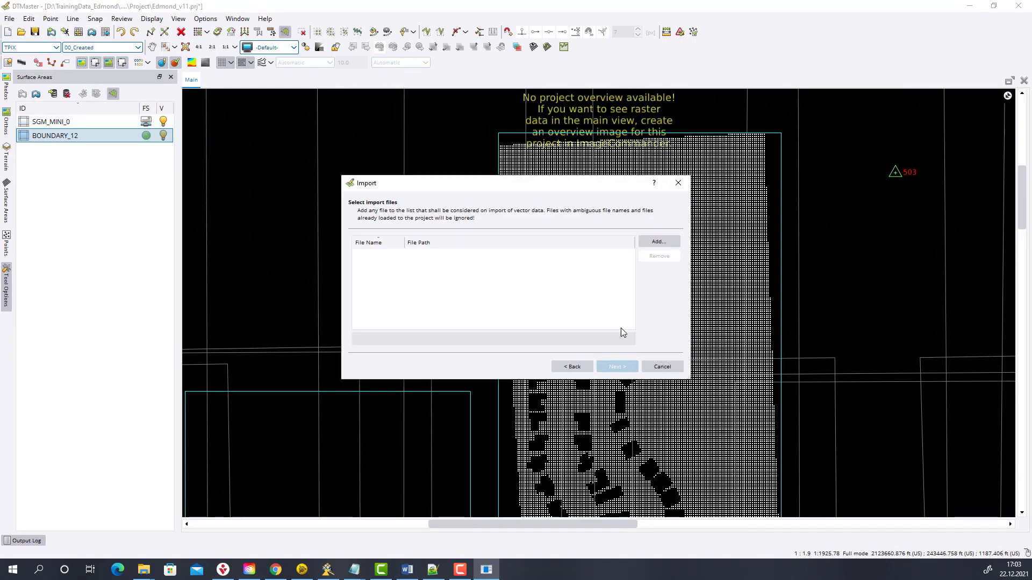
pyautogui.click(658, 242)
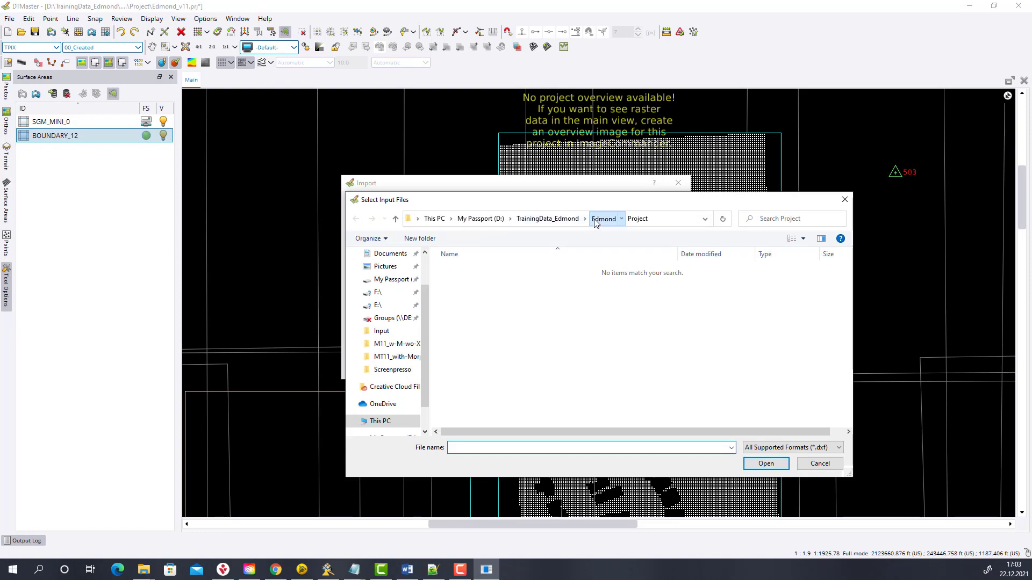
pyautogui.click(595, 221)
pyautogui.scroll(-5, 516, 312)
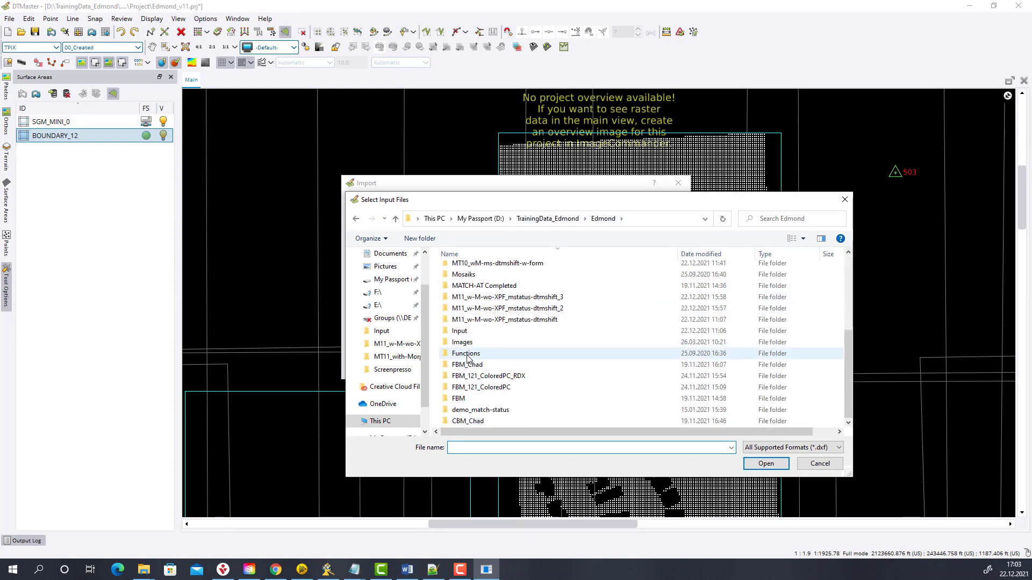
pyautogui.doubleClick(460, 331)
pyautogui.click(503, 303)
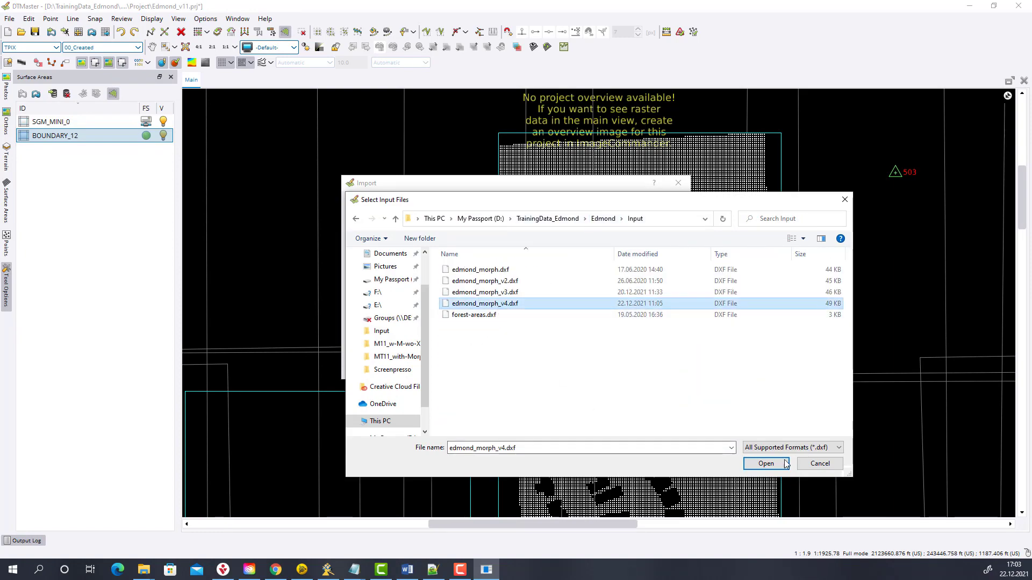
pyautogui.click(783, 463)
# - Keep the import area unlimited and accept the original layer names without a layer template
pyautogui.click(623, 366)
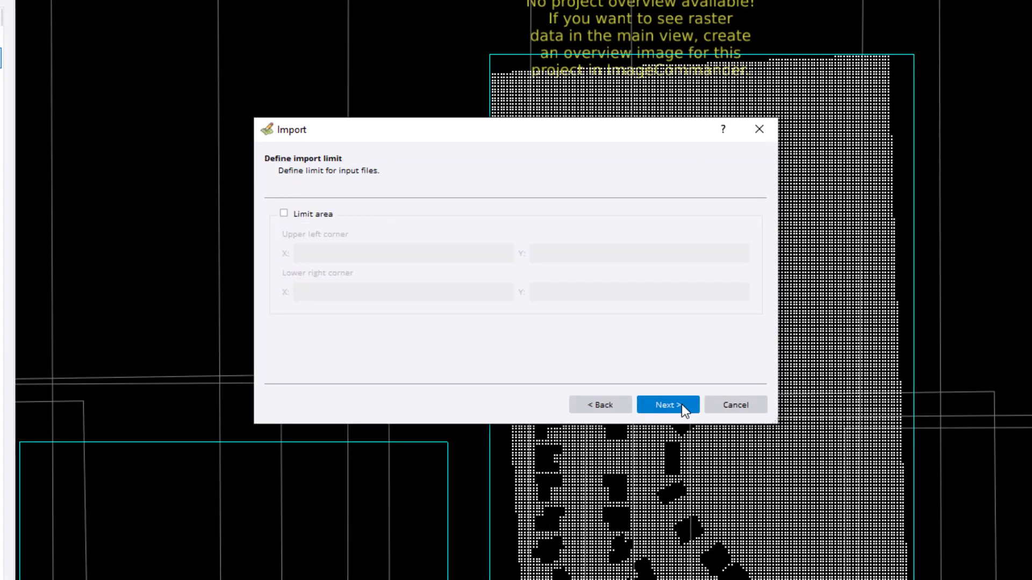
pyautogui.click(681, 404)
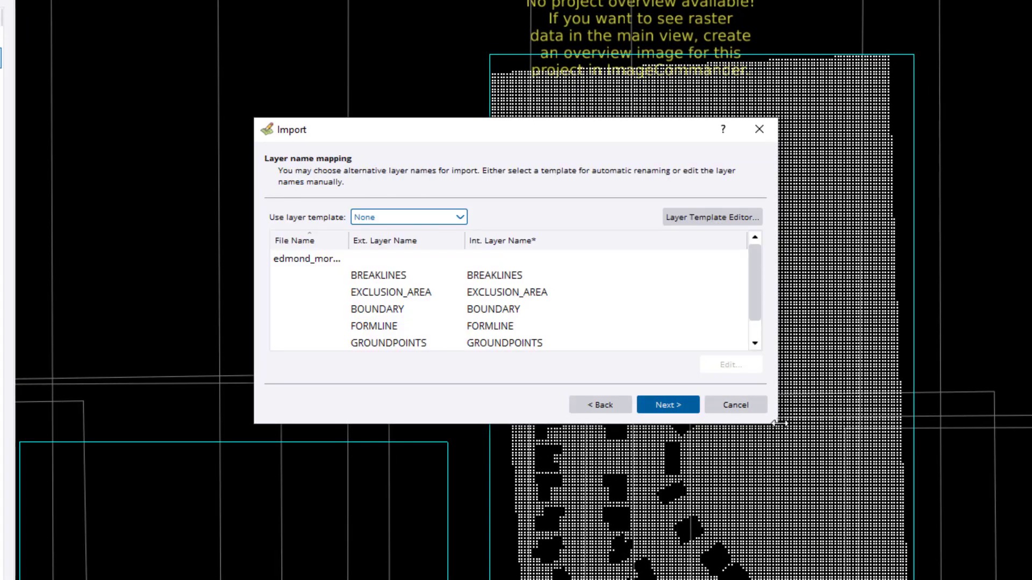
pyautogui.moveTo(779, 424); pyautogui.dragTo(1030, 562)
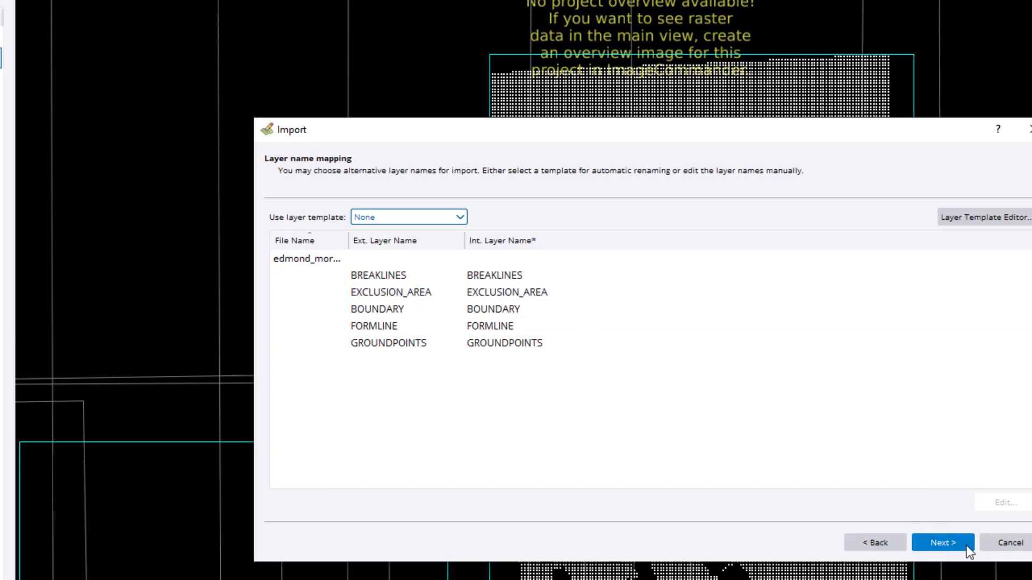
pyautogui.click(942, 543)
# - Assign the BREAKLINES layer to Break Lines and the EXCLUSION_AREA layer to Exclusion Areas
pyautogui.moveTo(482, 257); pyautogui.dragTo(752, 323)
pyautogui.click(653, 335)
pyautogui.click(461, 271)
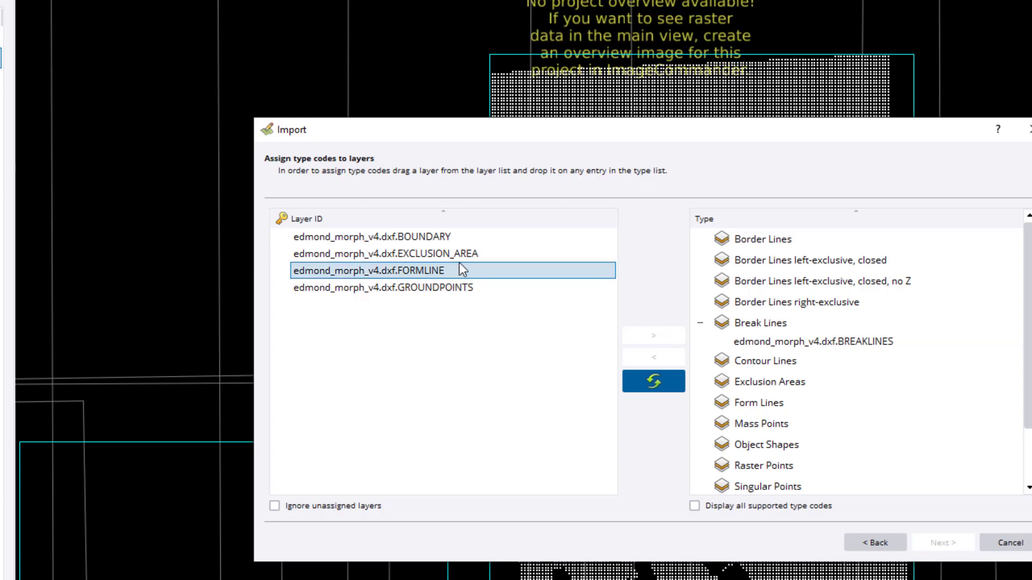
pyautogui.click(450, 254)
pyautogui.click(726, 382)
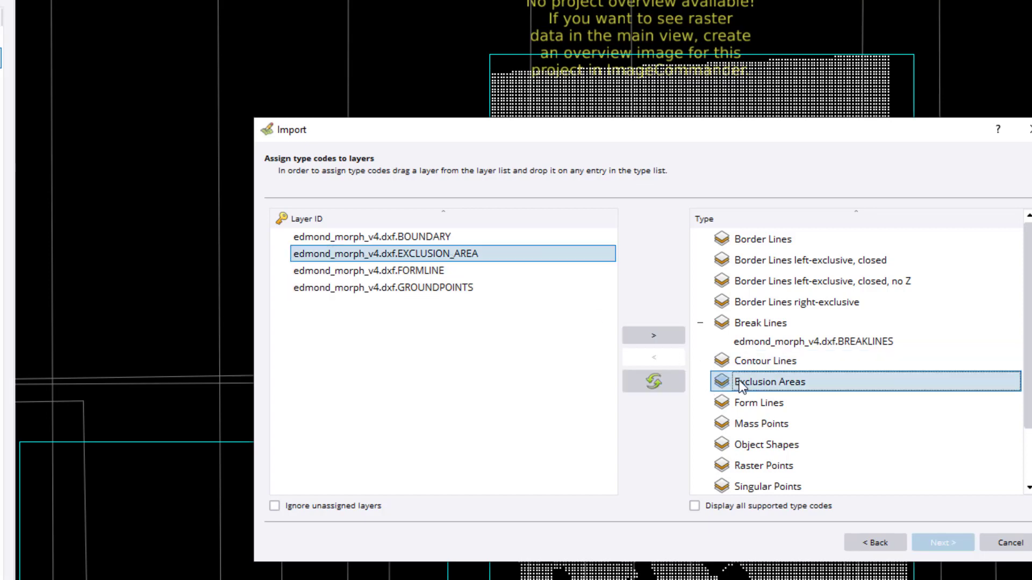
pyautogui.click(669, 331)
# - Assign the GROUNDPOINTS layer of edmond_morph_v4.dxf to the Mass Points type
pyautogui.click(407, 254)
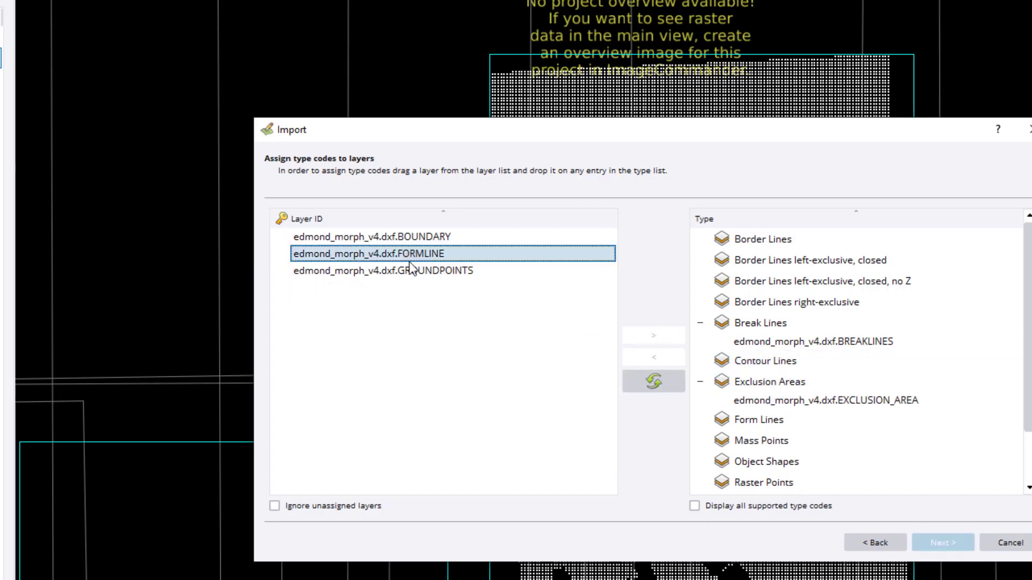
pyautogui.click(412, 269)
pyautogui.click(744, 445)
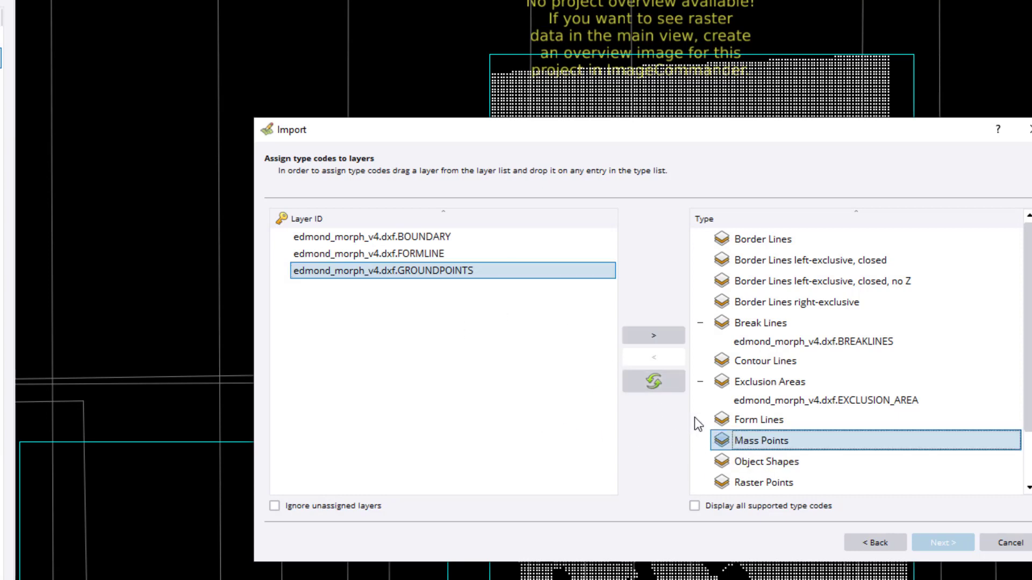
pyautogui.click(659, 335)
pyautogui.click(434, 240)
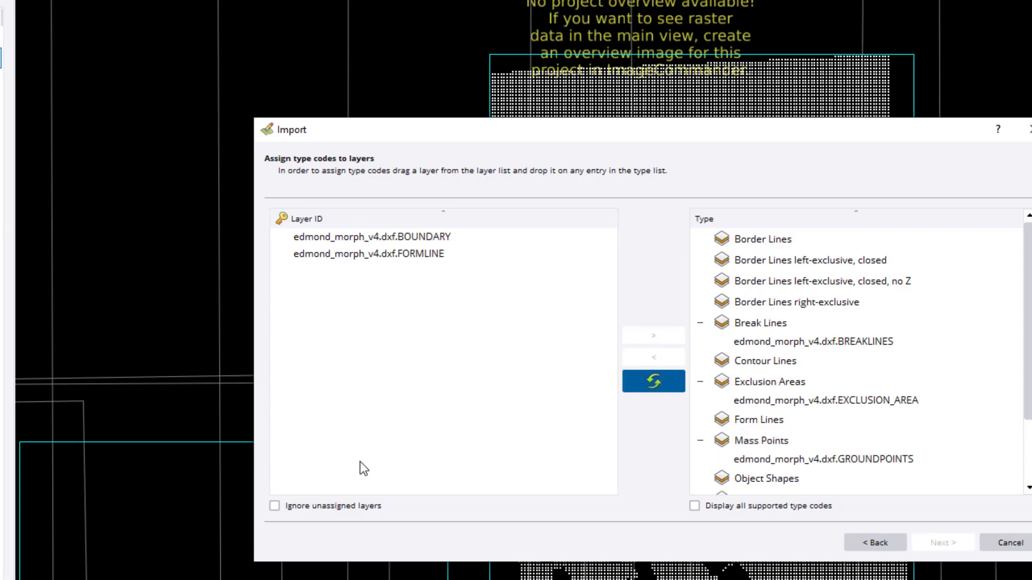
# - Ignore the unassigned layers and complete the import with XY and Z units in ft (US)
pyautogui.click(334, 507)
pyautogui.click(944, 542)
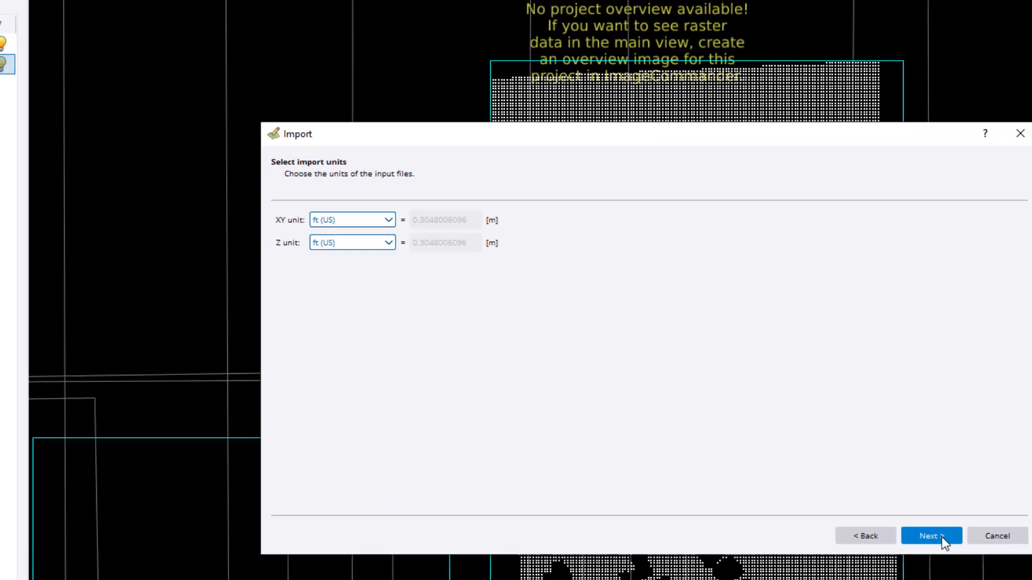
pyautogui.click(941, 537)
pyautogui.click(931, 536)
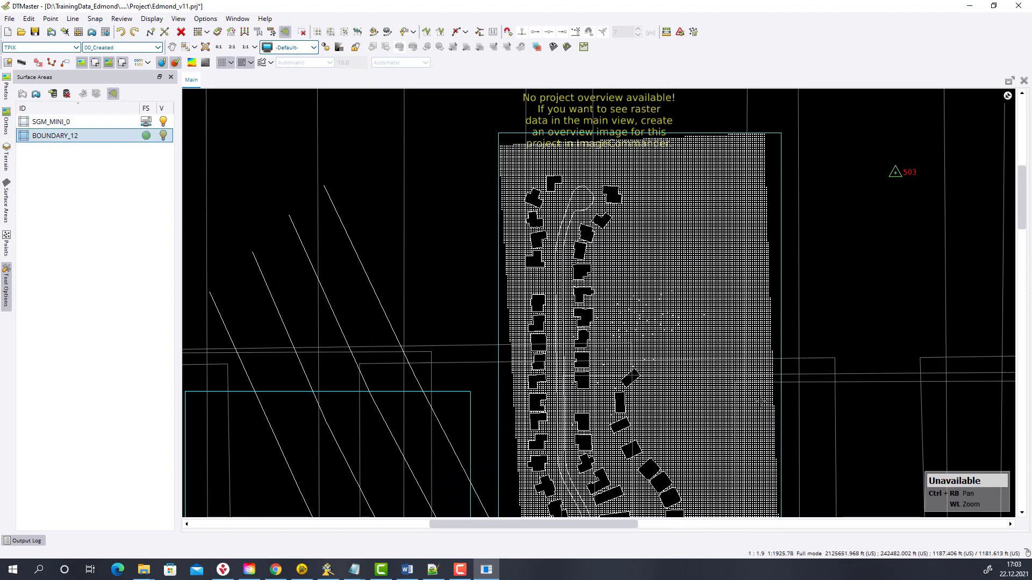
# - Display contour lines and surface shading for the terrain of the BOUNDARY_12 area
pyautogui.keyDown('ctrl'); pyautogui.moveTo(696, 394); pyautogui.dragTo(657, 339, button='right'); pyautogui.keyUp('ctrl')
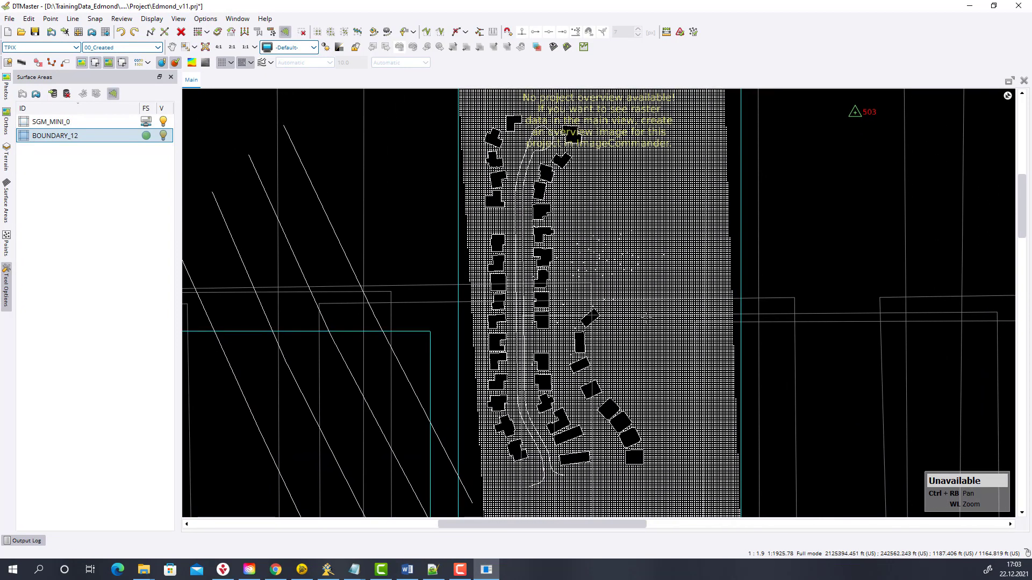
pyautogui.click(261, 63)
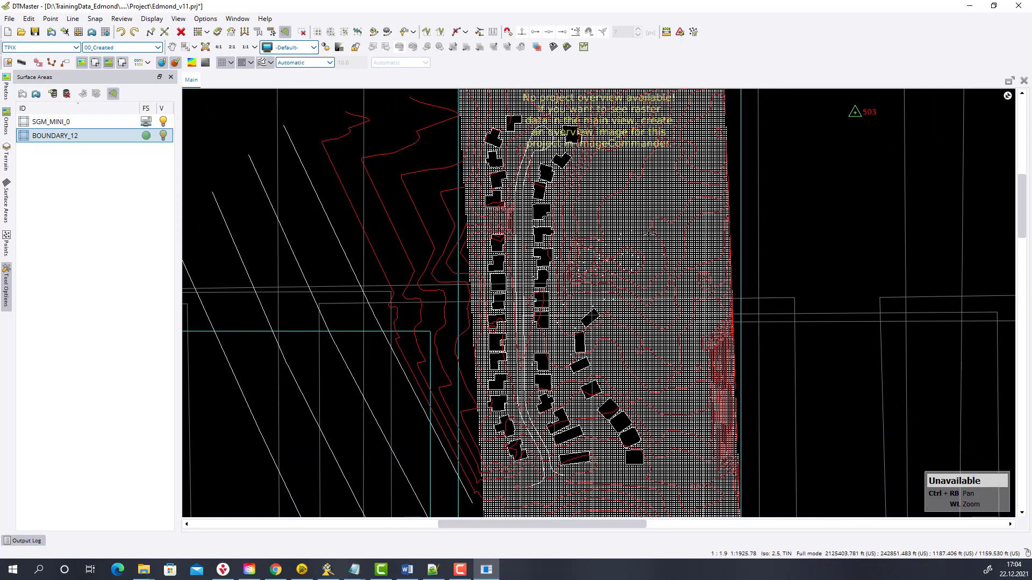
pyautogui.click(208, 65)
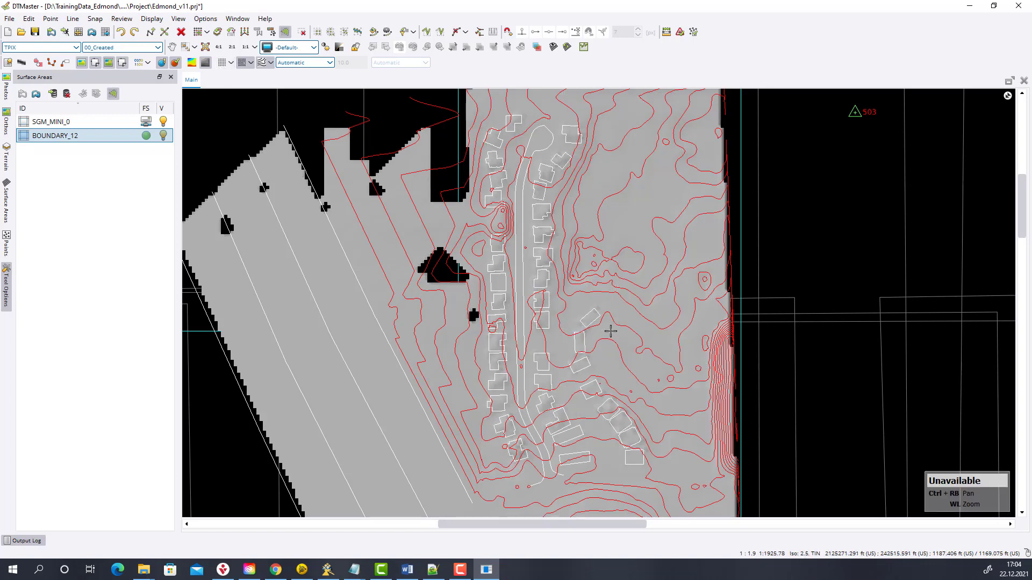
# - Exclude the edmond_morph_v4.dxf layers from the terrain surface calculation and inspect the contours beside the houses
pyautogui.click(7, 164)
pyautogui.click(23, 143)
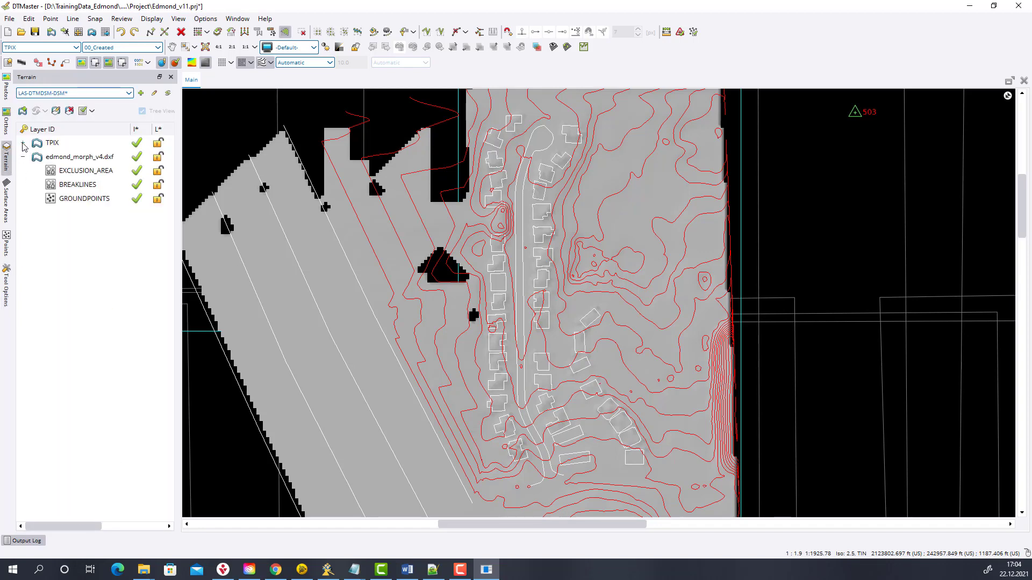
pyautogui.moveTo(179, 188); pyautogui.dragTo(241, 188)
pyautogui.click(140, 158)
pyautogui.click(137, 157)
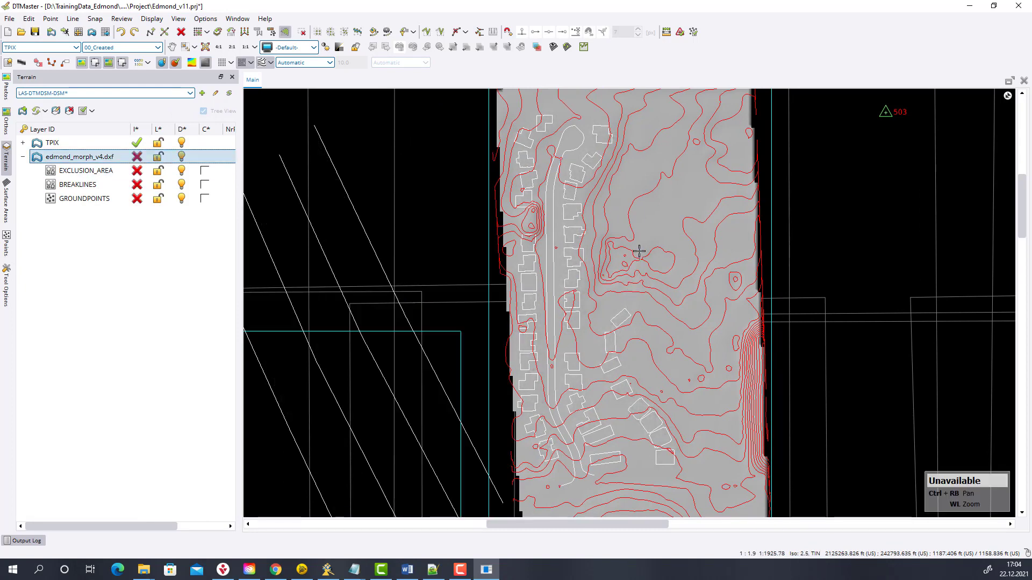
pyautogui.scroll(4, 632, 253)
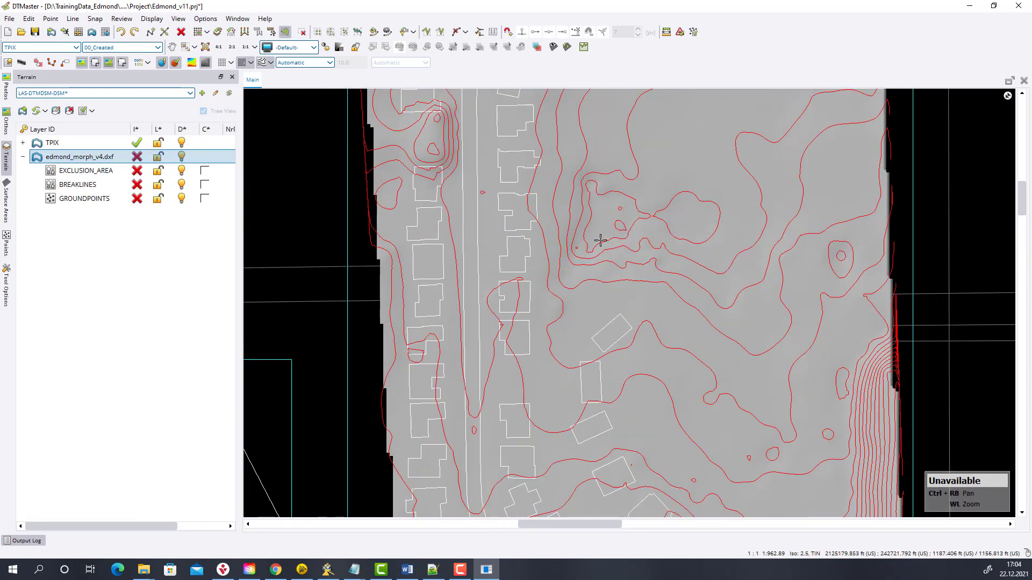
# - Replace the surface shading with the grid points and colour the GROUNDPOINTS layer yellow
pyautogui.click(205, 63)
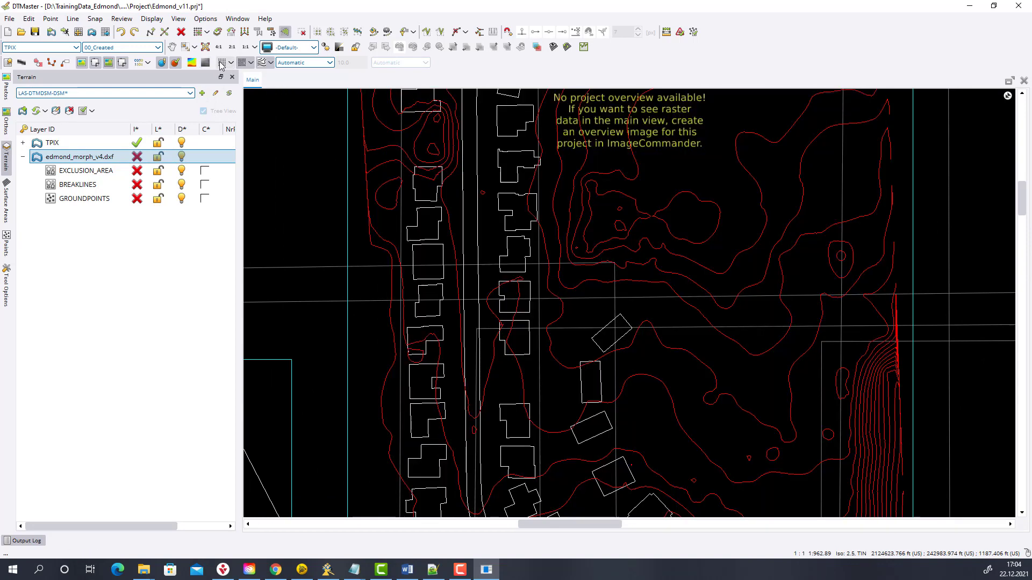
pyautogui.click(221, 62)
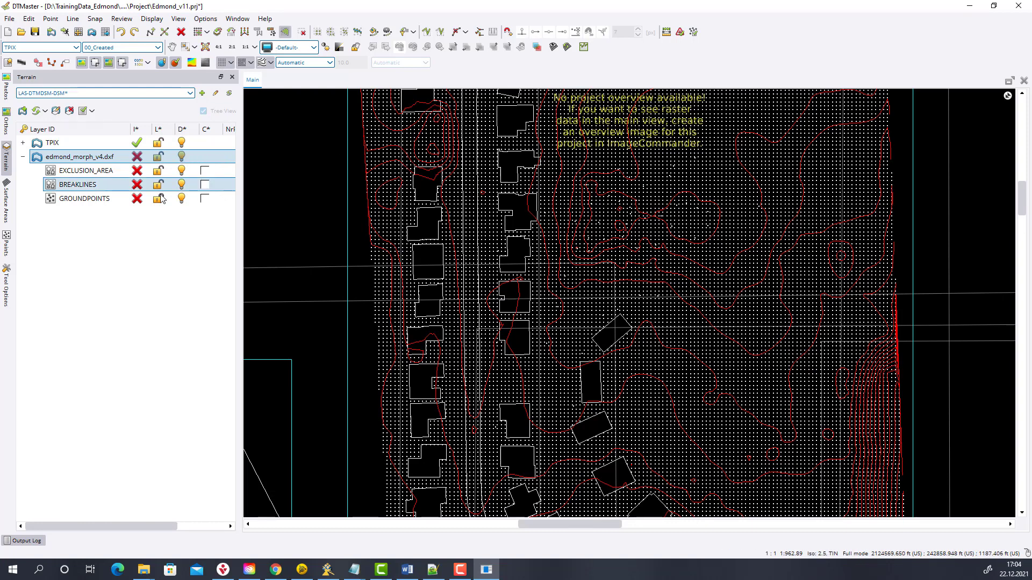
pyautogui.click(206, 199)
pyautogui.click(217, 199)
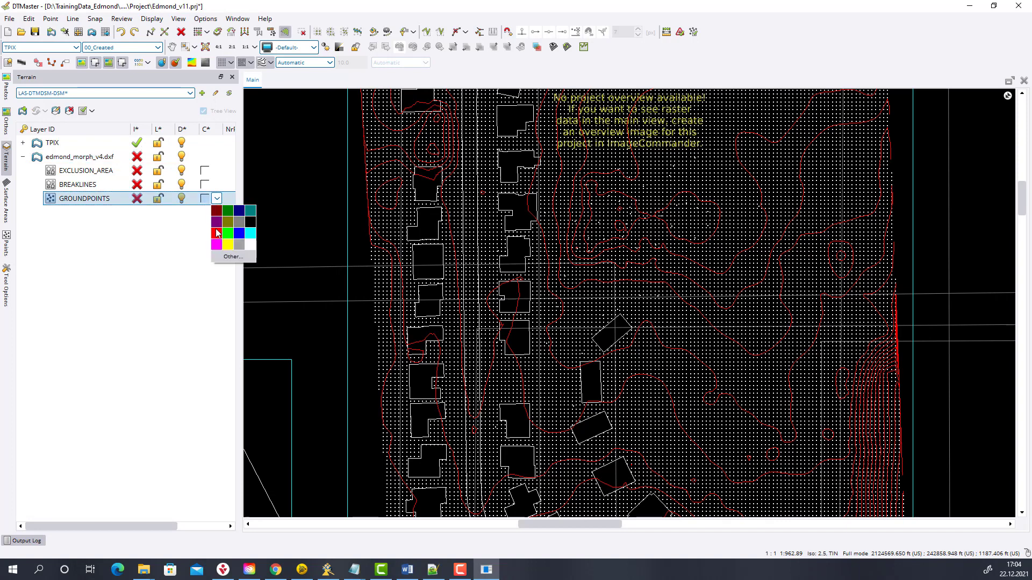
pyautogui.click(228, 244)
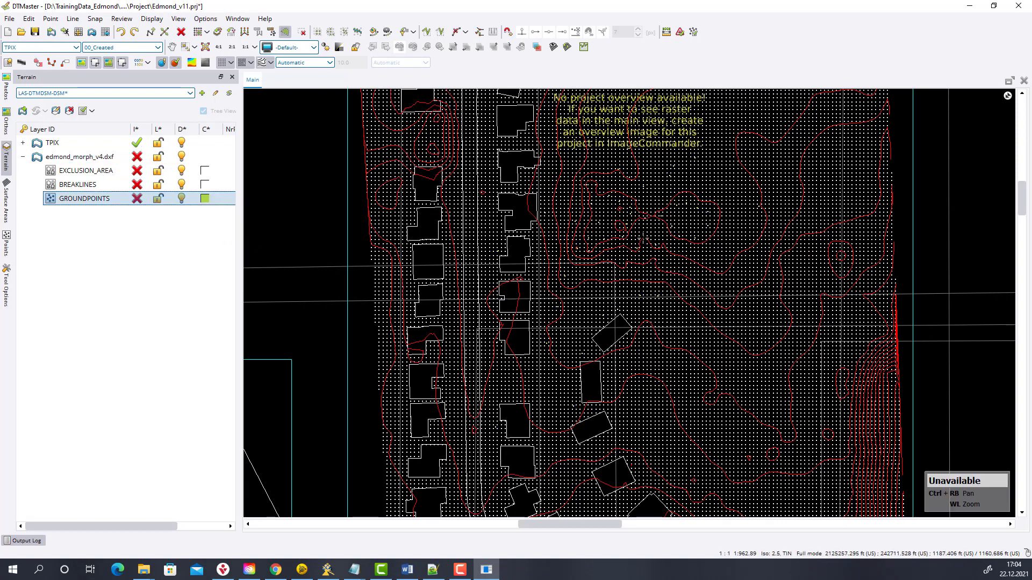
pyautogui.scroll(4, 643, 237)
pyautogui.scroll(-4, 626, 203)
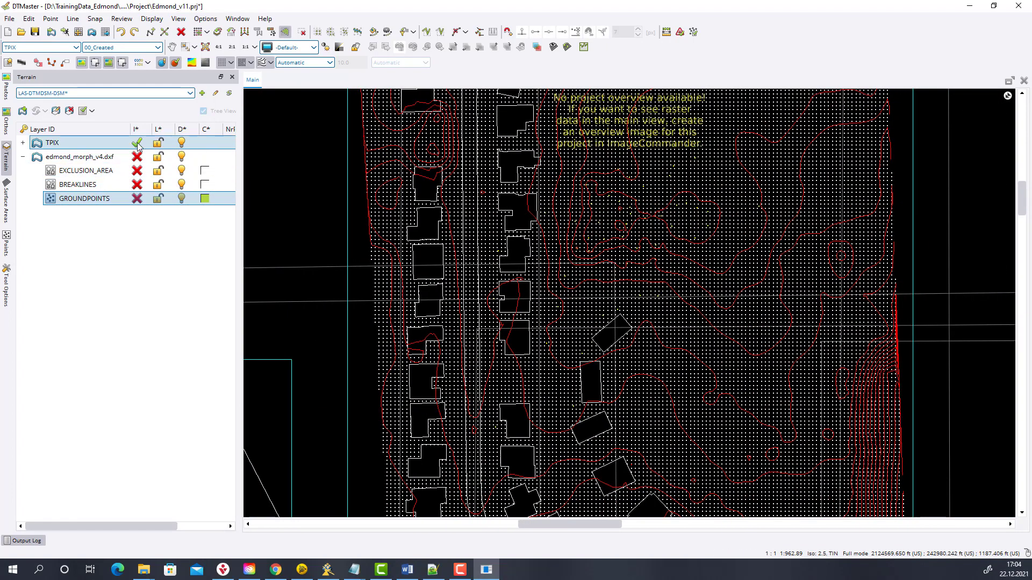
# - Hide the TPIX terrain points and examine the GROUNDPOINTS against the contours
pyautogui.click(182, 142)
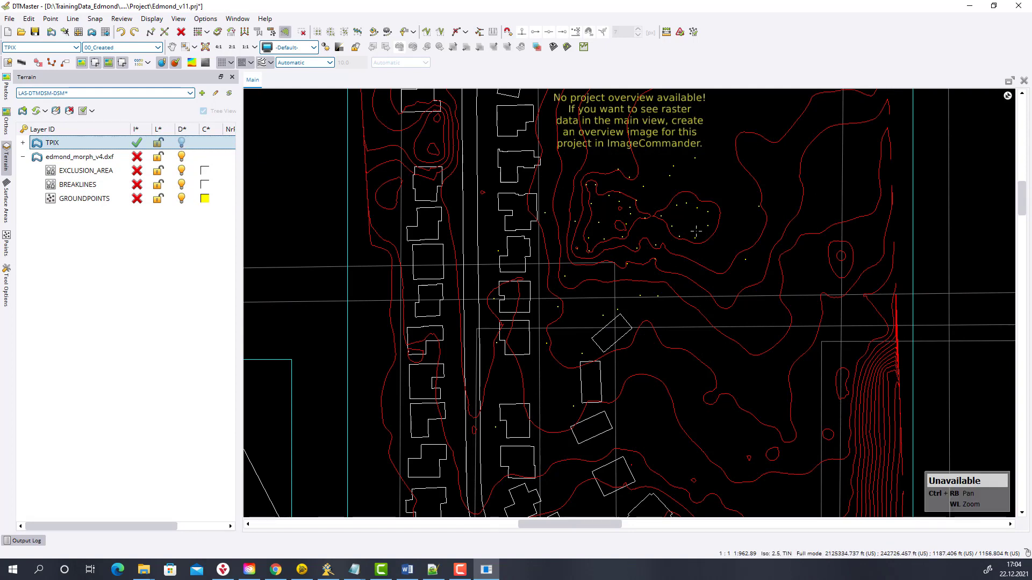
pyautogui.keyDown('ctrl'); pyautogui.moveTo(668, 207); pyautogui.dragTo(672, 281, button='right'); pyautogui.keyUp('ctrl')
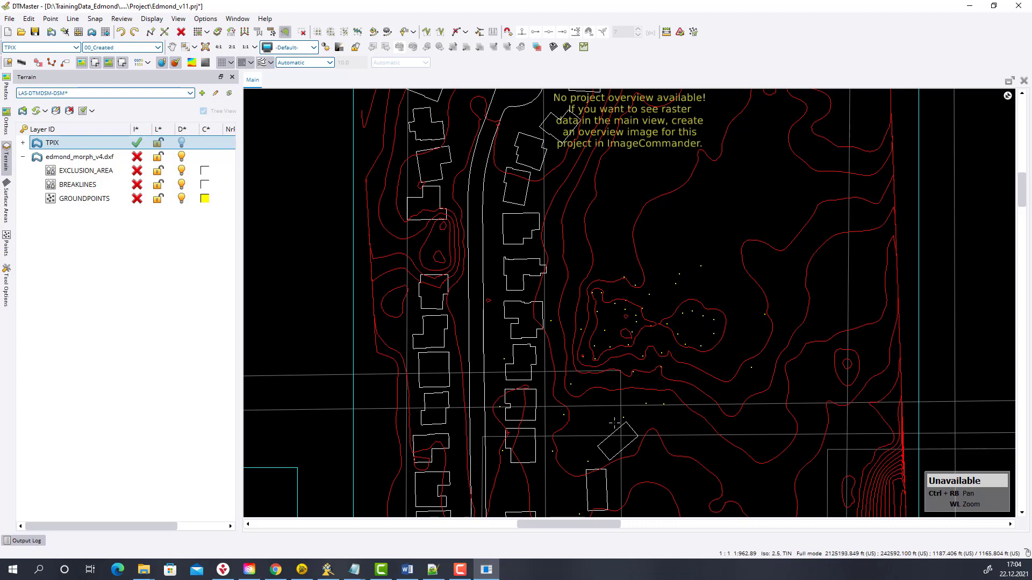
pyautogui.click(98, 156)
pyautogui.click(116, 199)
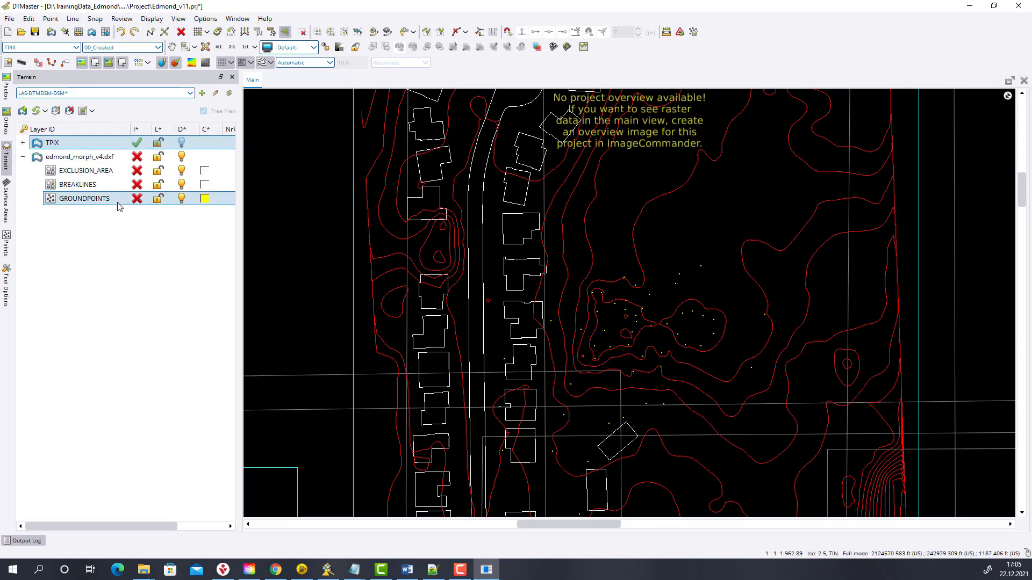
# - Compare the contours with and without edmond_morph_v4.dxf, leaving its layers included in the surface
pyautogui.click(134, 172)
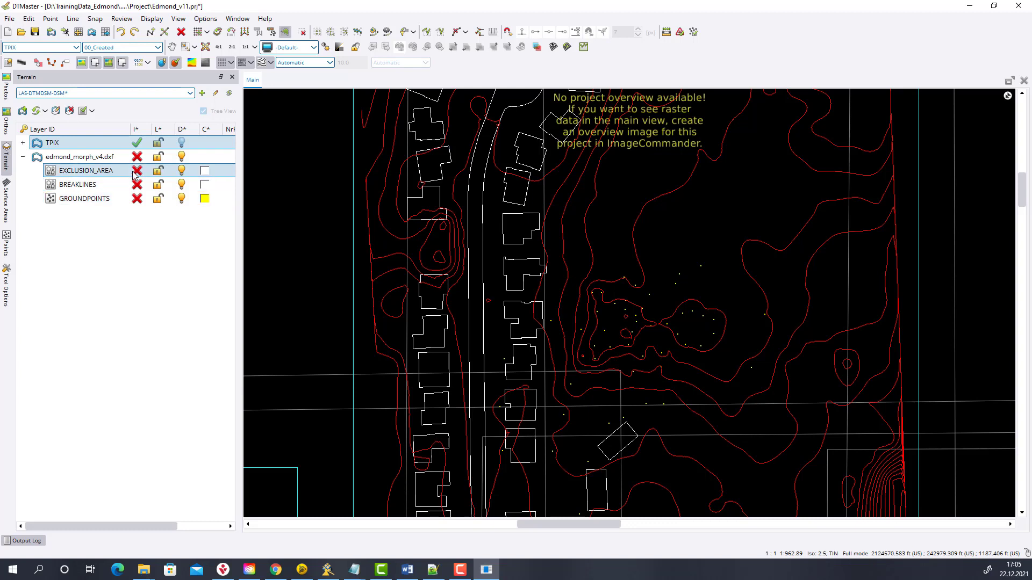
pyautogui.click(138, 159)
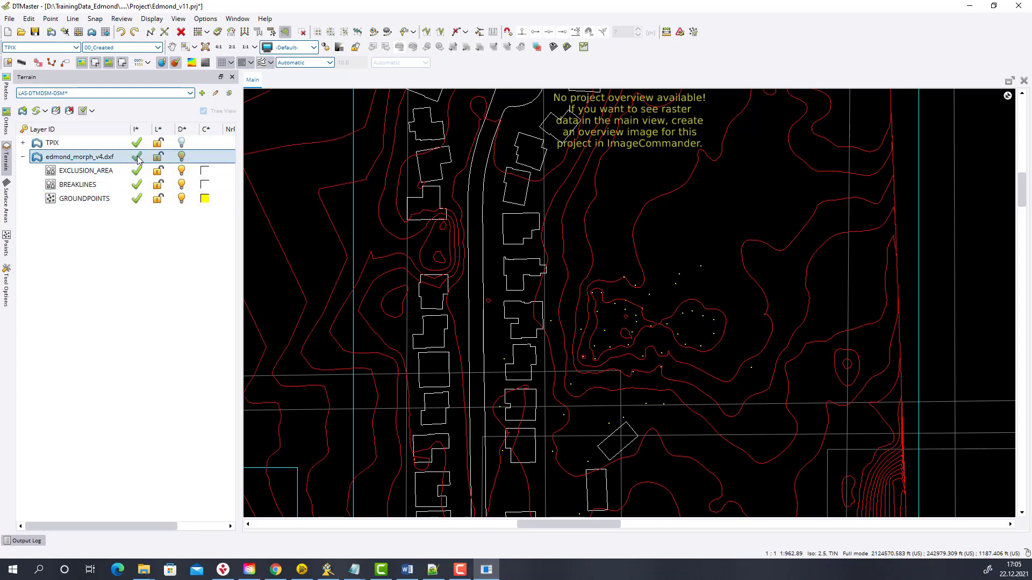
pyautogui.click(137, 156)
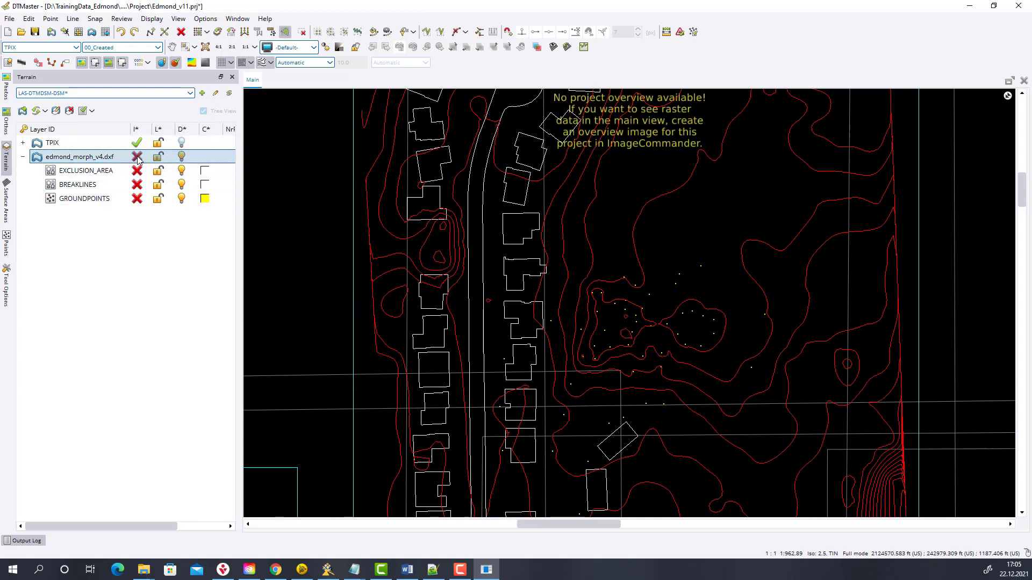
pyautogui.click(138, 157)
pyautogui.click(137, 157)
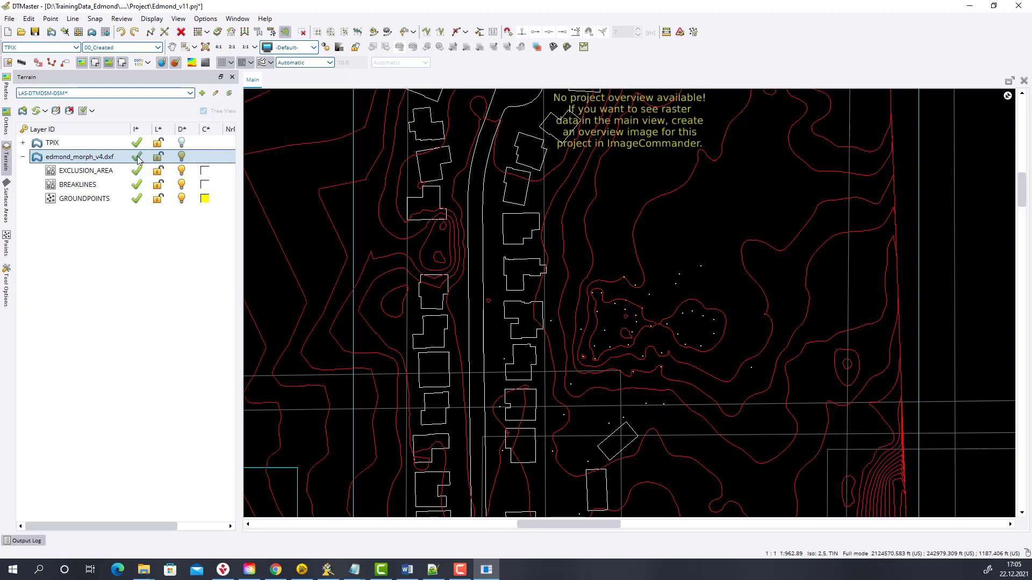
pyautogui.click(138, 158)
pyautogui.click(137, 157)
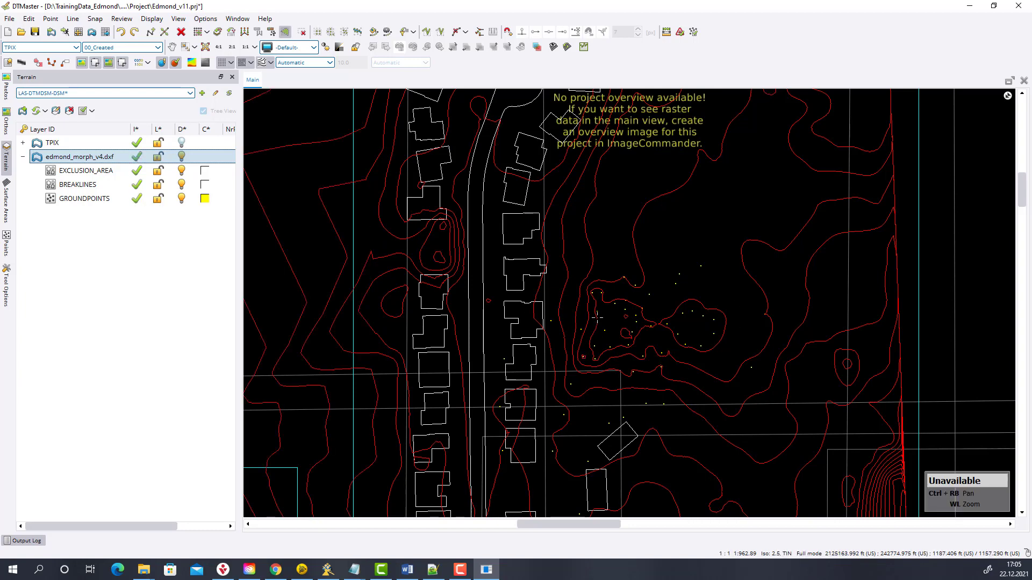
# - Create a profile view of the area around the ground point cluster and shade its surface
pyautogui.click(585, 48)
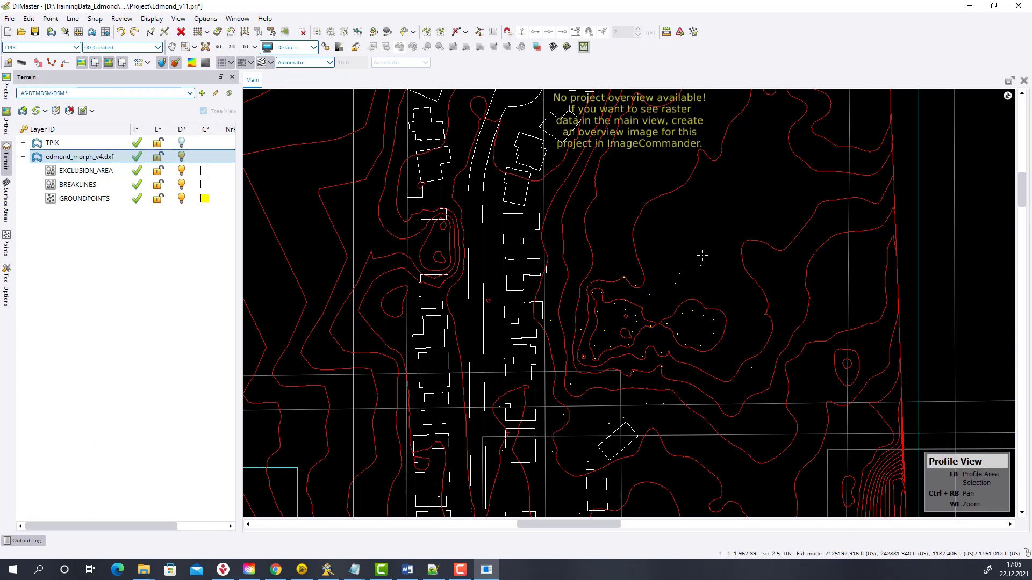
pyautogui.click(556, 258)
pyautogui.click(782, 255)
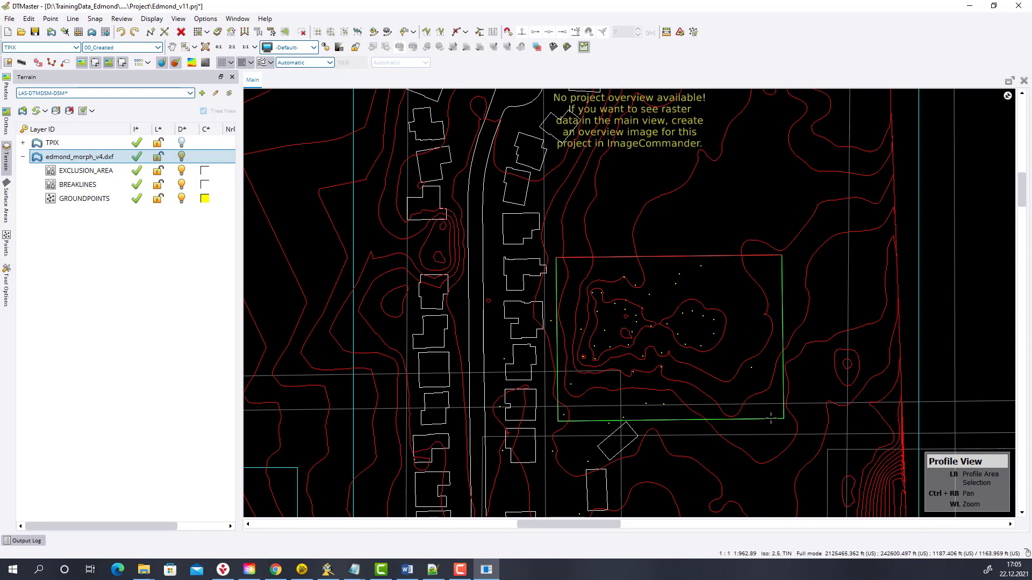
pyautogui.click(771, 420)
pyautogui.moveTo(751, 313)
pyautogui.mouseDown(button='right')
pyautogui.moveTo(665, 395)
pyautogui.moveTo(618, 371)
pyautogui.mouseUp(button='right')
pyautogui.click(205, 63)
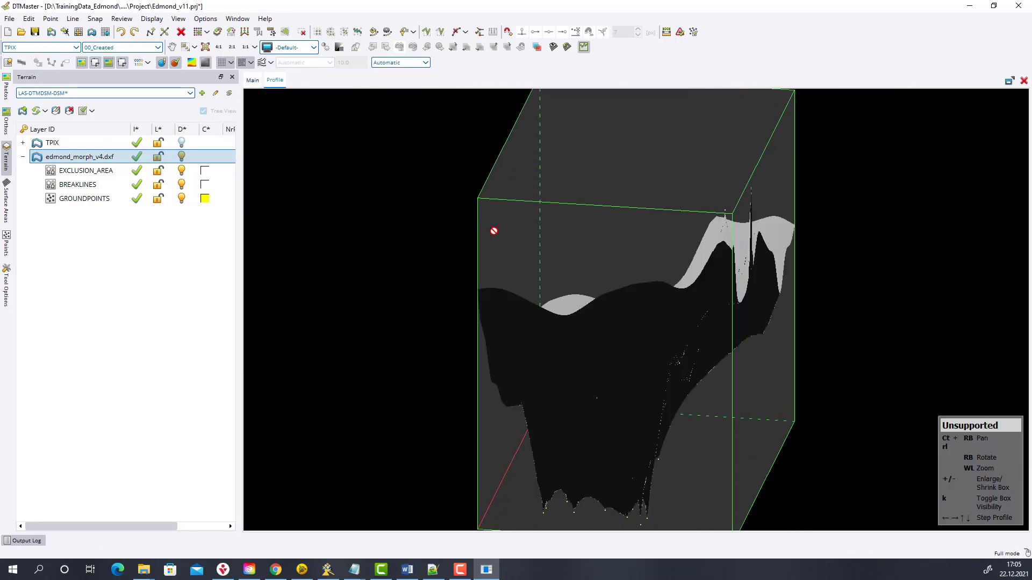
pyautogui.moveTo(491, 231)
pyautogui.mouseDown(button='right')
pyautogui.moveTo(633, 295)
pyautogui.moveTo(565, 241)
pyautogui.mouseUp(button='right')
# - Set the profile view's height exaggeration to 5.0 and rotate the surface to a flatter viewing angle
pyautogui.click(427, 63)
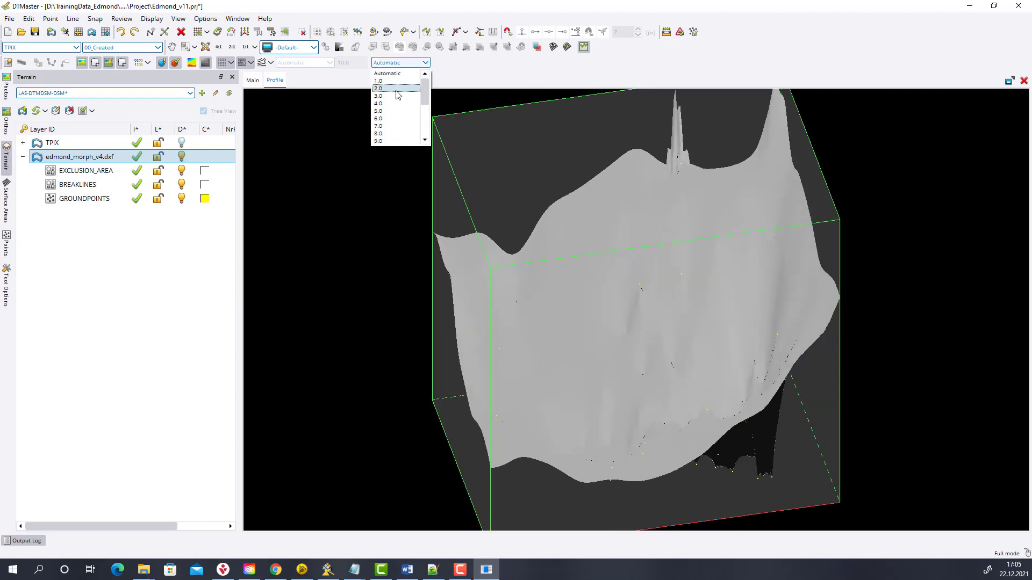
pyautogui.click(386, 116)
pyautogui.moveTo(502, 300); pyautogui.dragTo(653, 226, button='right')
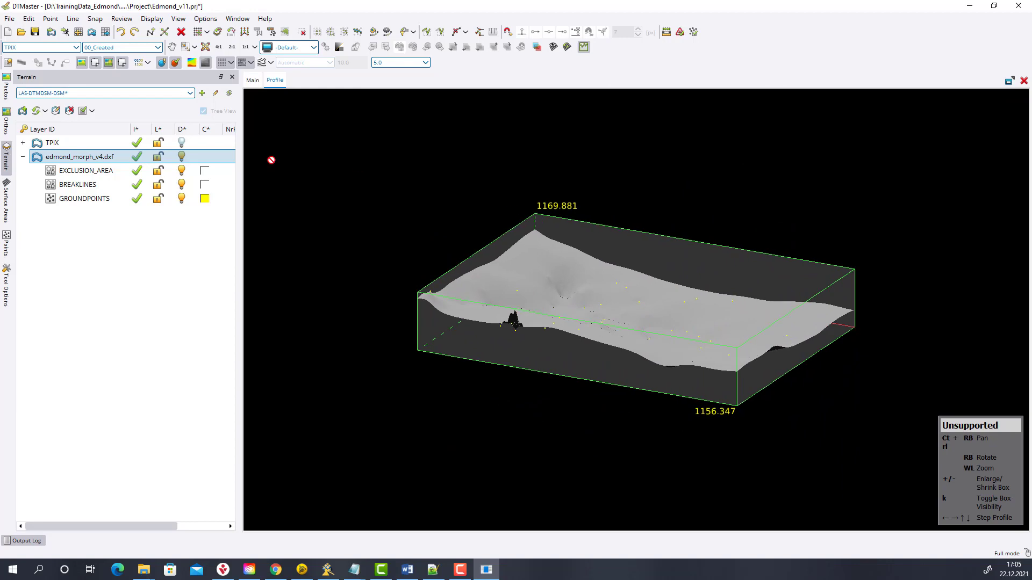
# - Exclude edmond_morph_v4.dxf from the profile surface and show the TPIX points again
pyautogui.click(138, 158)
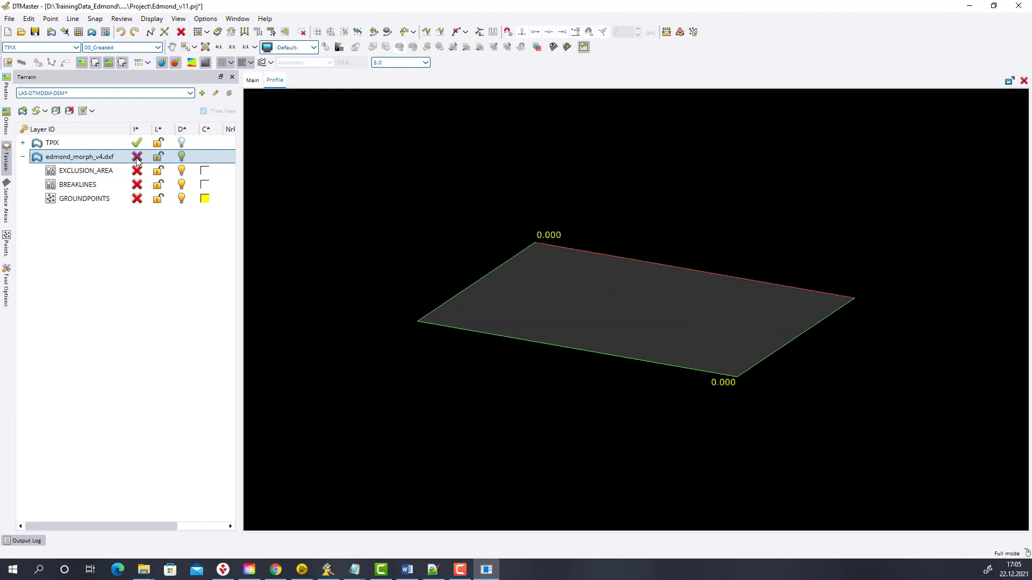
pyautogui.click(182, 142)
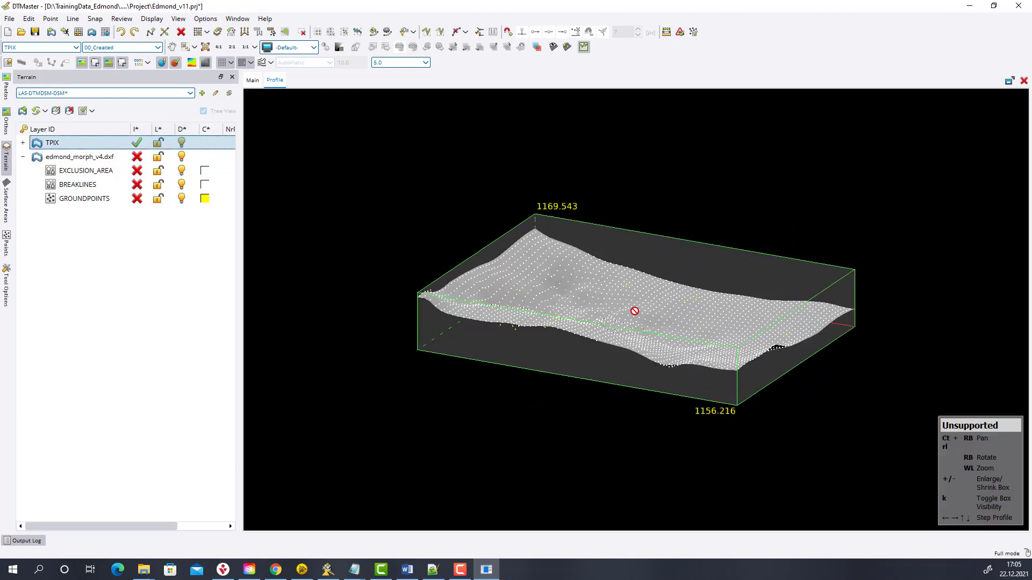
pyautogui.moveTo(593, 320)
pyautogui.mouseDown(button='right')
pyautogui.moveTo(581, 305)
pyautogui.moveTo(577, 313)
pyautogui.mouseUp(button='right')
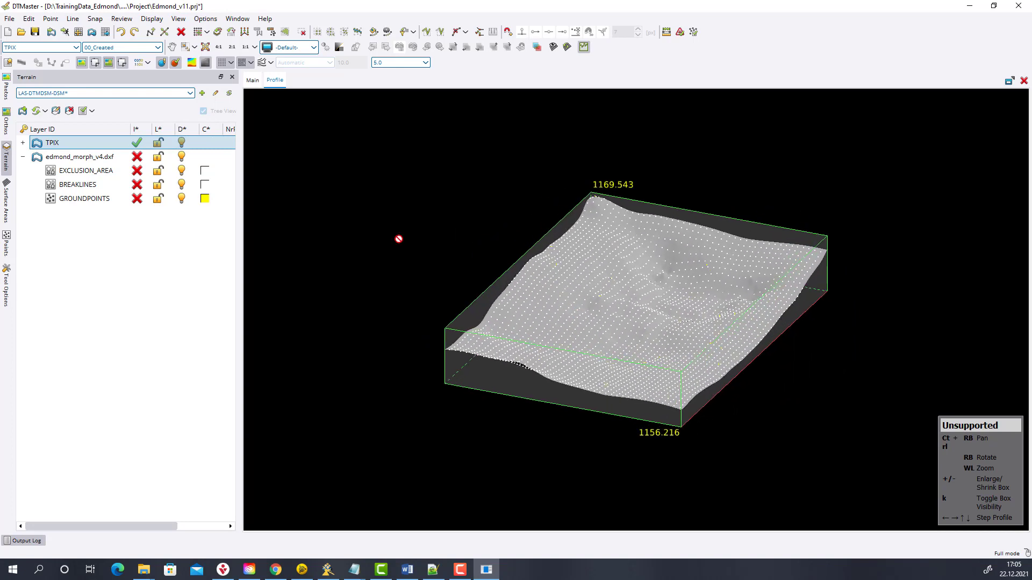
# - Compare the profile surface with and without edmond_morph_v4.dxf, leaving its layers excluded
pyautogui.click(137, 157)
pyautogui.click(137, 156)
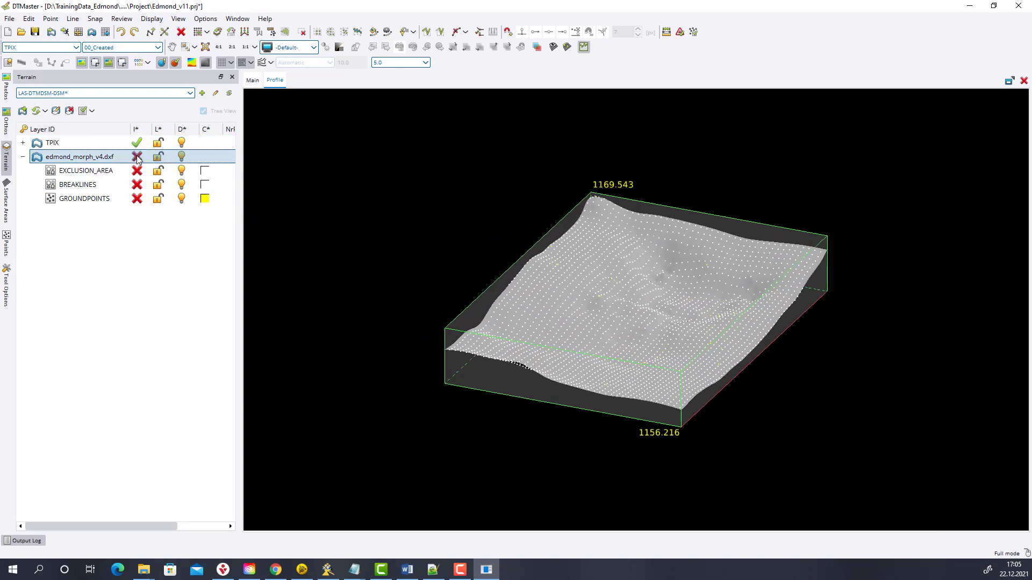
pyautogui.click(137, 156)
pyautogui.click(137, 156)
pyautogui.click(137, 157)
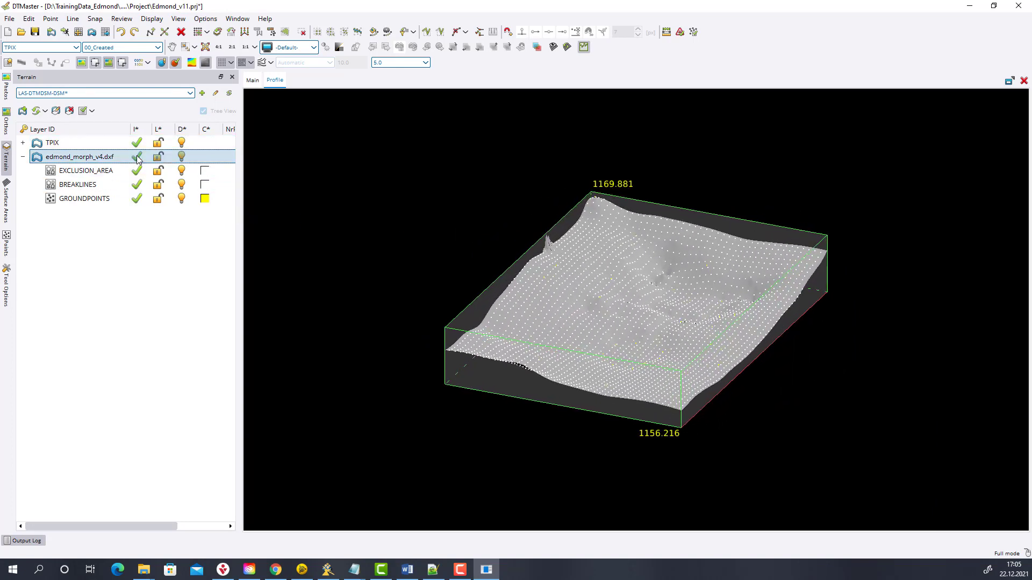
pyautogui.click(137, 156)
pyautogui.click(137, 156)
pyautogui.click(137, 157)
pyautogui.click(137, 156)
pyautogui.click(137, 157)
pyautogui.moveTo(536, 329); pyautogui.dragTo(612, 331, button='right')
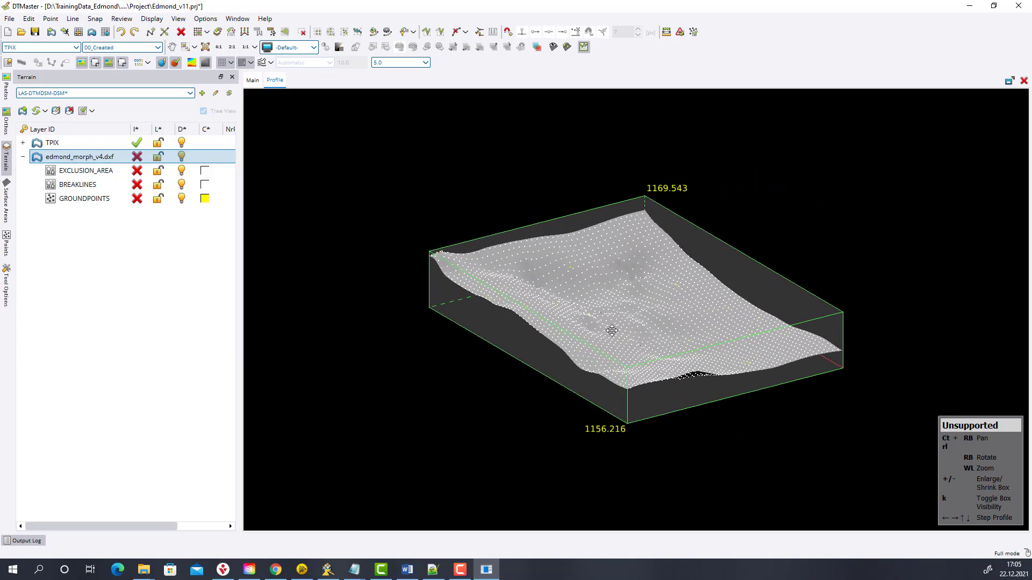
# - Turn off the profile's surface shading and examine the TPIX grid points against the yellow ground points up close
pyautogui.click(207, 64)
pyautogui.scroll(3, 636, 309)
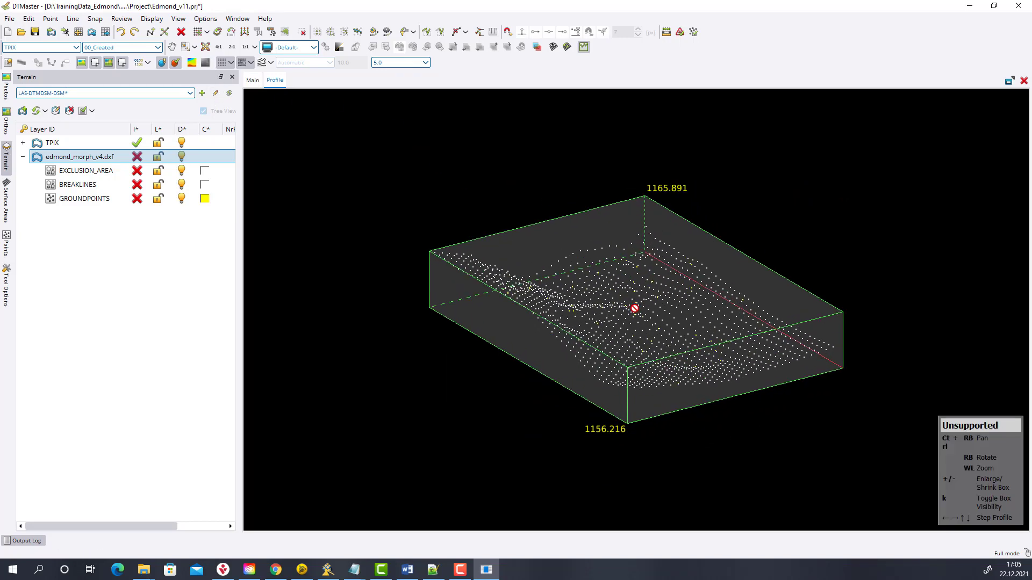
pyautogui.moveTo(647, 282); pyautogui.dragTo(563, 421, button='right')
pyautogui.scroll(4, 607, 317)
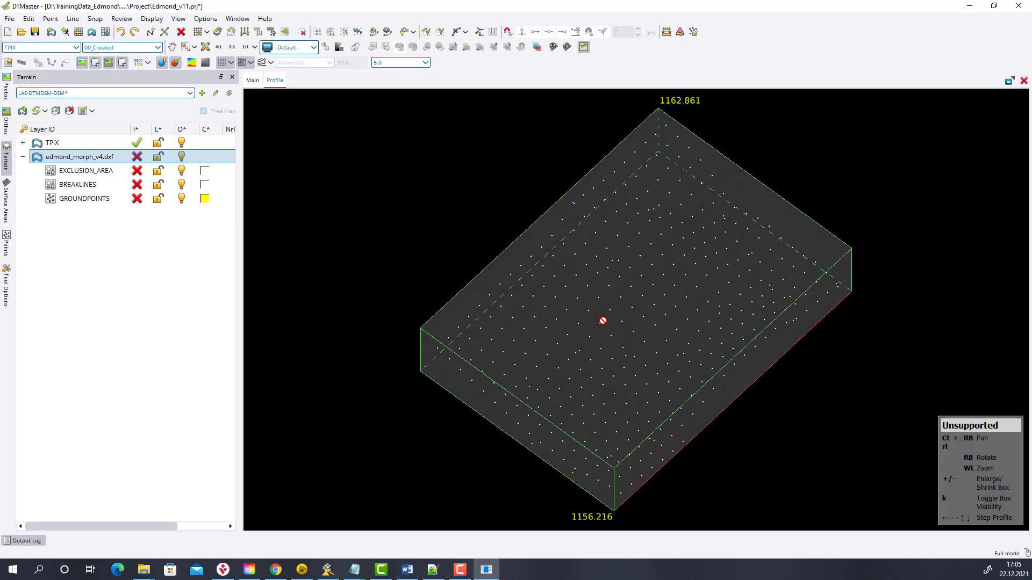
pyautogui.moveTo(604, 320); pyautogui.dragTo(563, 335, button='right')
# - Set the profile view's height exaggeration to Automatic and enlarge the profile box
pyautogui.click(400, 62)
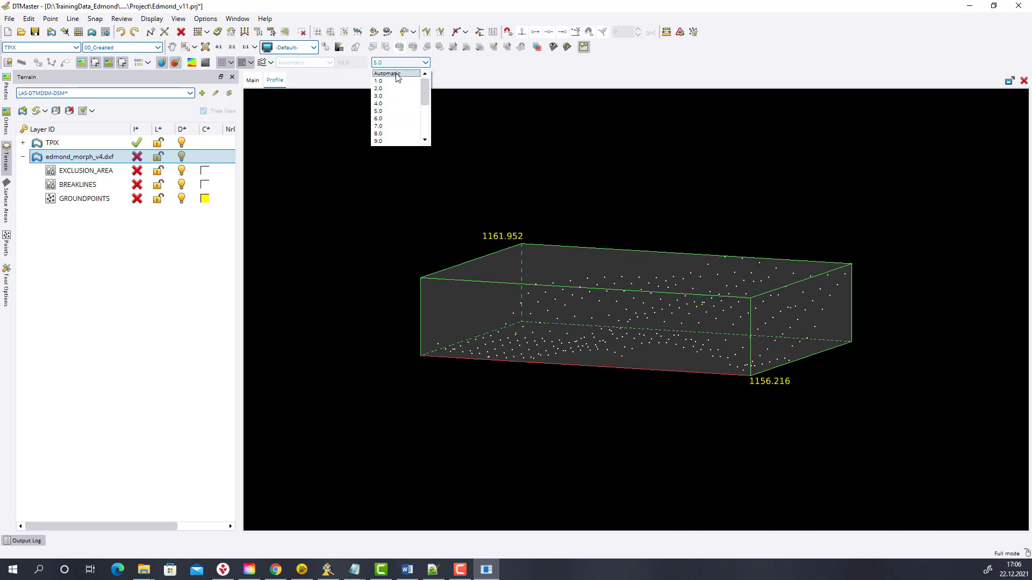
pyautogui.click(395, 76)
pyautogui.moveTo(511, 309); pyautogui.dragTo(626, 469, button='right')
pyautogui.press('+')
pyautogui.press('+')
pyautogui.press('+')
pyautogui.press('+')
pyautogui.press('+')
pyautogui.press('+')
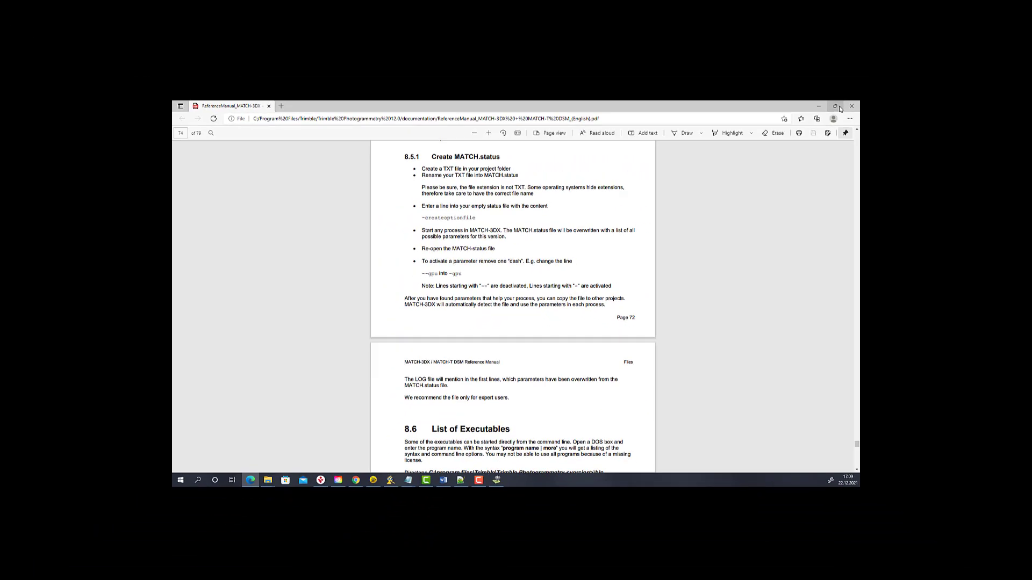
# - Switch from the MATCH-3DX reference manual to the Match-T DSM Commander in ApplicationsMaster
pyautogui.hotkey('alt', 'Tab')
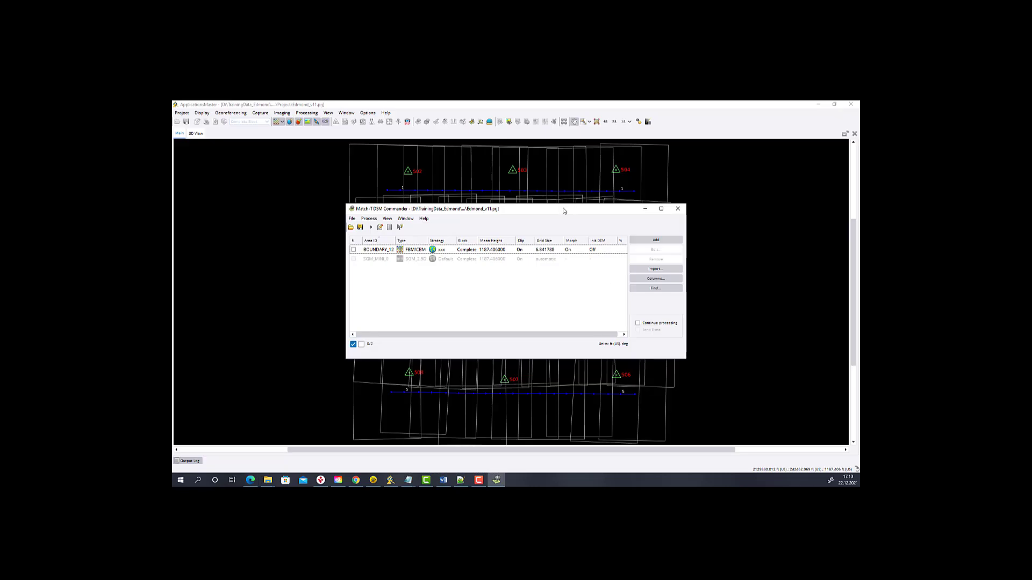
# - Open the MATCH.status file and activate the dtmshift option under 3D point cloud by reducing its prefix to one hyphen
pyautogui.click(379, 228)
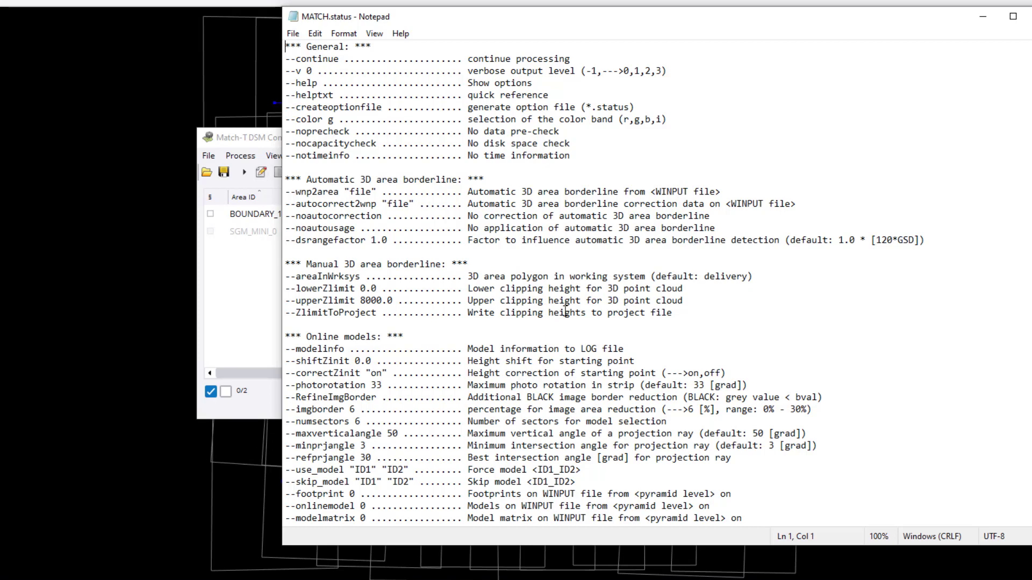
pyautogui.scroll(-5, 565, 311)
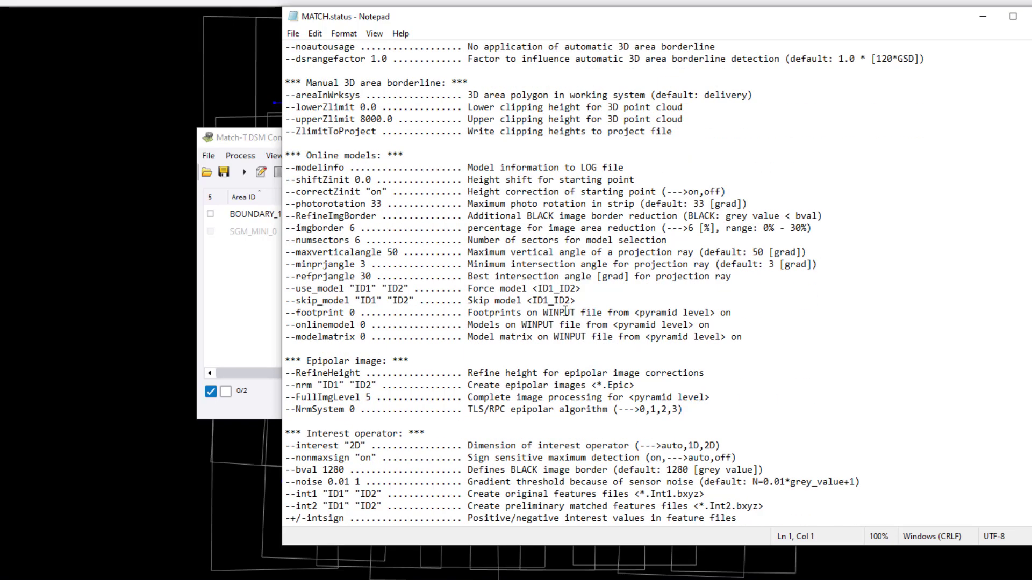
pyautogui.scroll(-15, 565, 311)
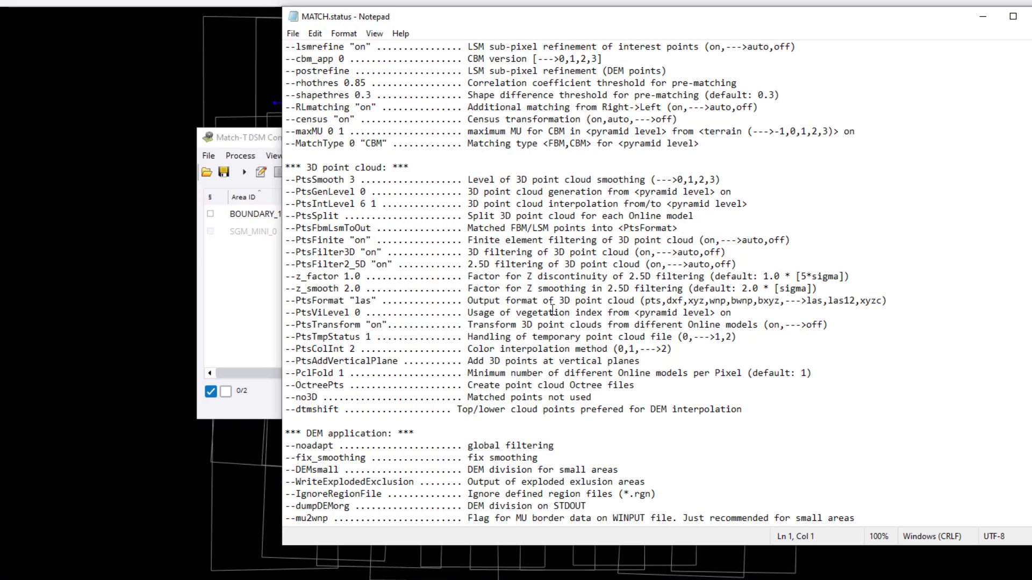
pyautogui.moveTo(285, 167); pyautogui.dragTo(417, 167)
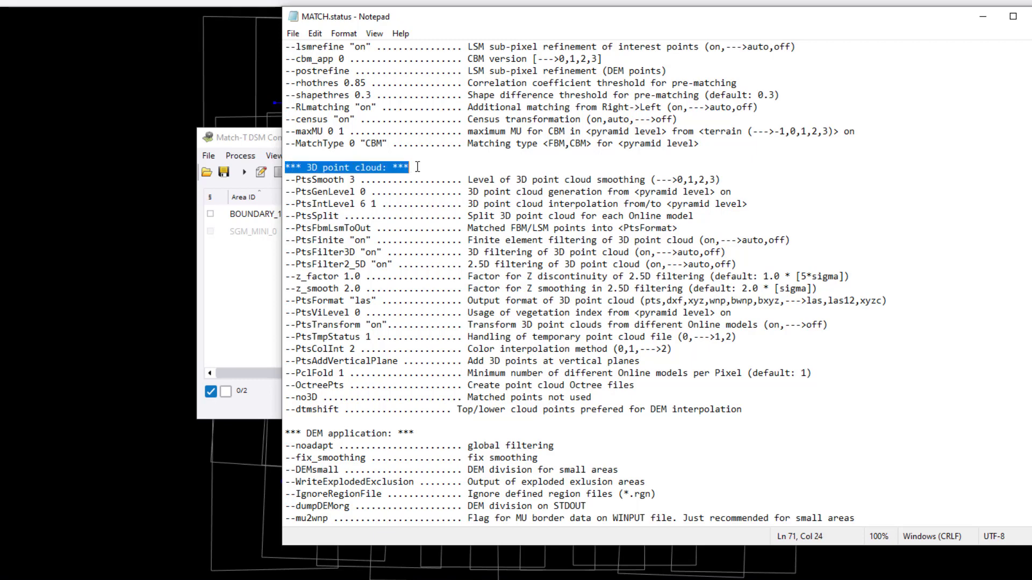
pyautogui.click(424, 168)
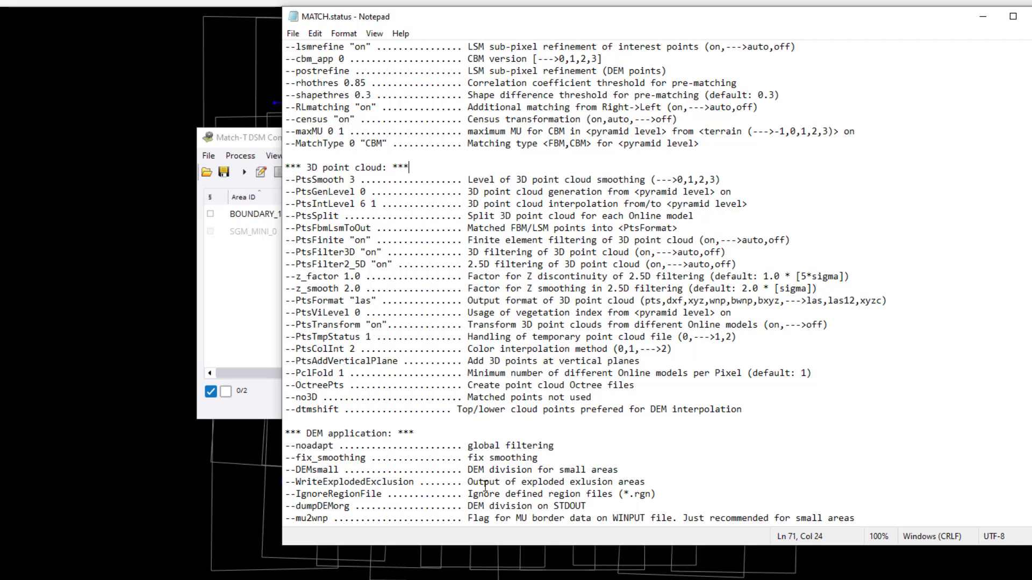
pyautogui.scroll(-2, 486, 487)
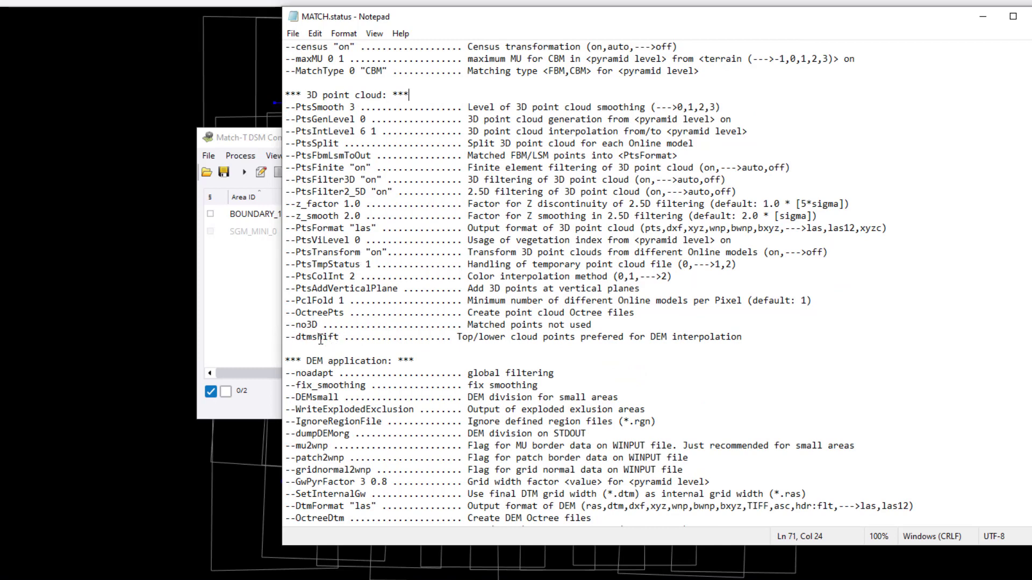
pyautogui.click(290, 338)
pyautogui.press('BackSpace')
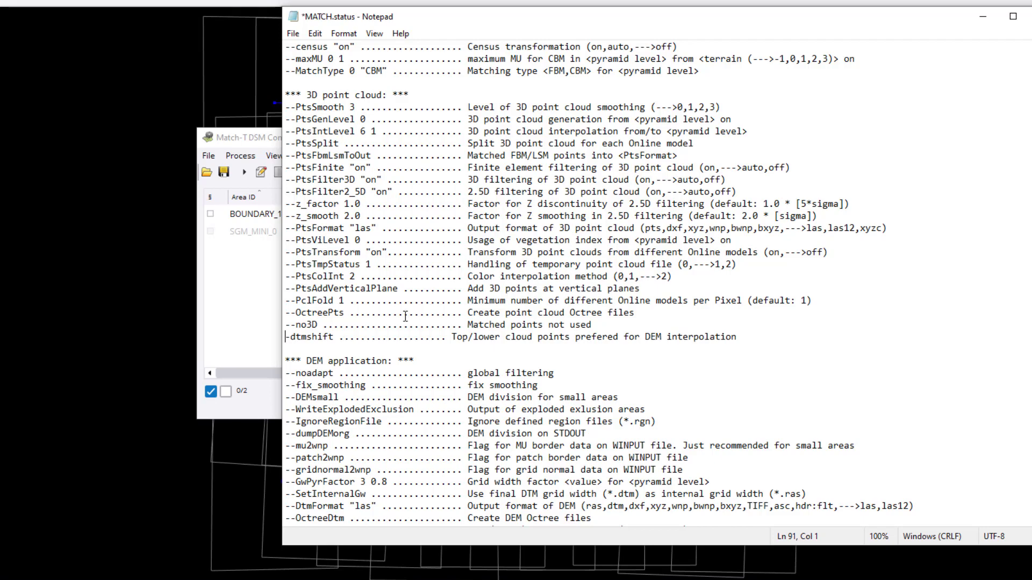
# - Activate the PtsFbmLsmToOut option in the 3D point cloud section with a single-hyphen prefix
pyautogui.scroll(2, 406, 316)
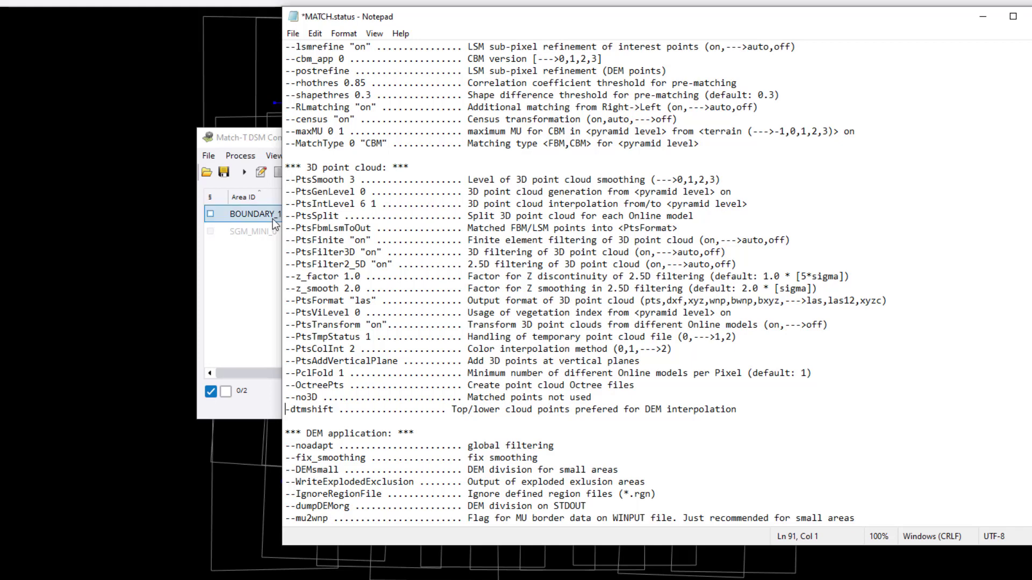
pyautogui.click(291, 228)
pyautogui.press('BackSpace')
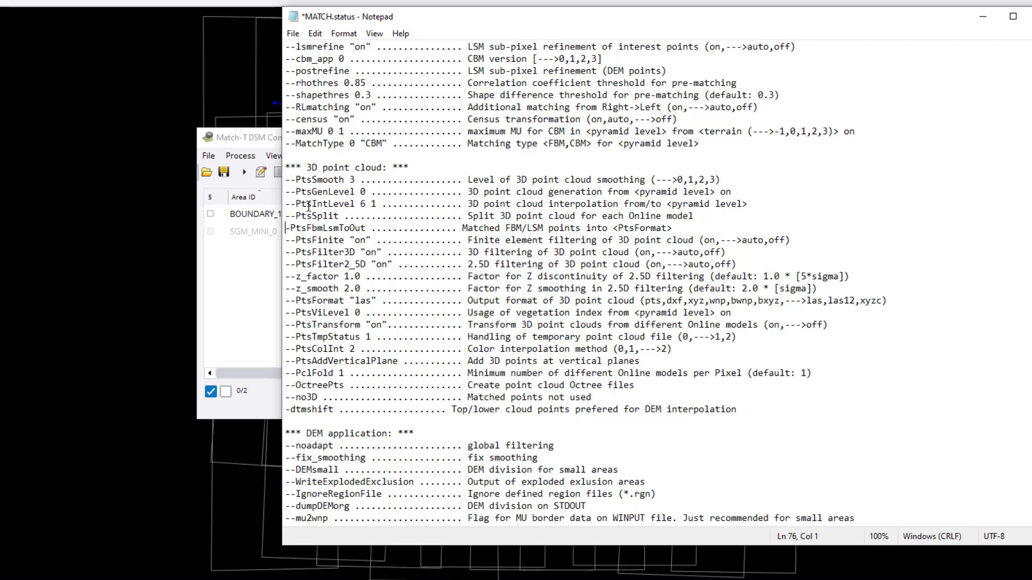
# - Activate the PtsSmooth option with a smoothing level of 2, then save and close the MATCH.status file
pyautogui.click(290, 180)
pyautogui.press('BackSpace')
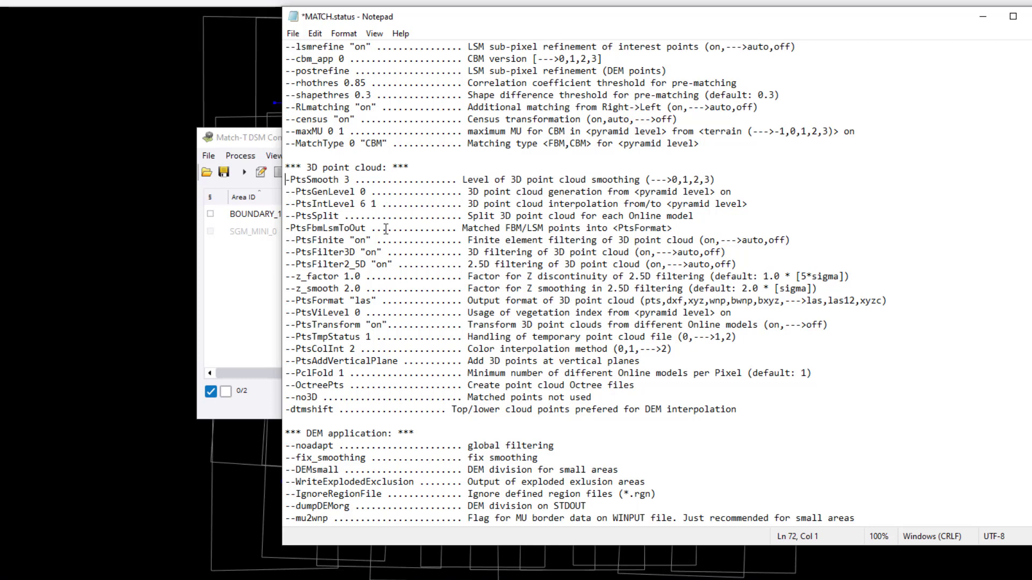
pyautogui.click(351, 182)
pyautogui.press('BackSpace')
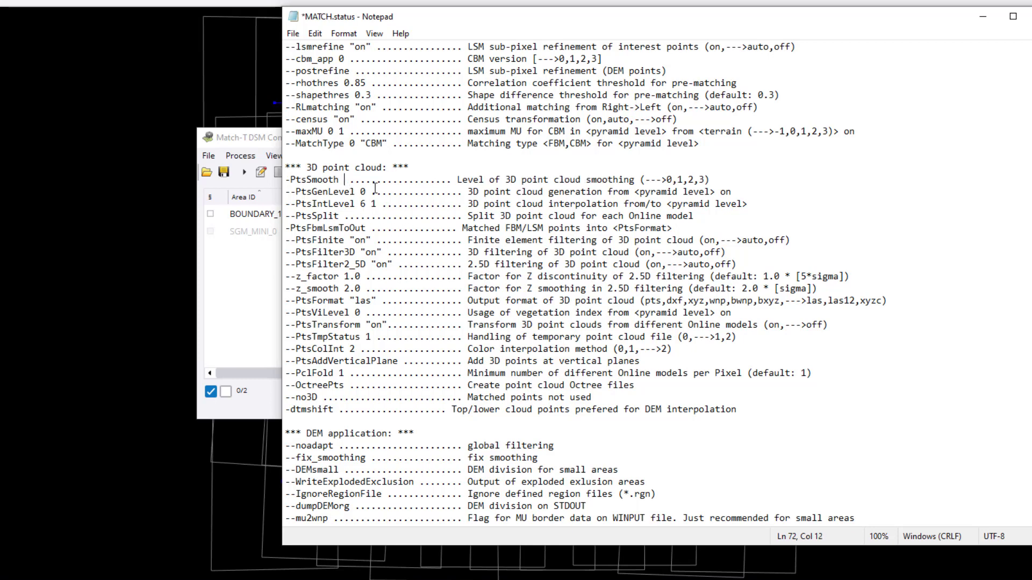
pyautogui.write('2')
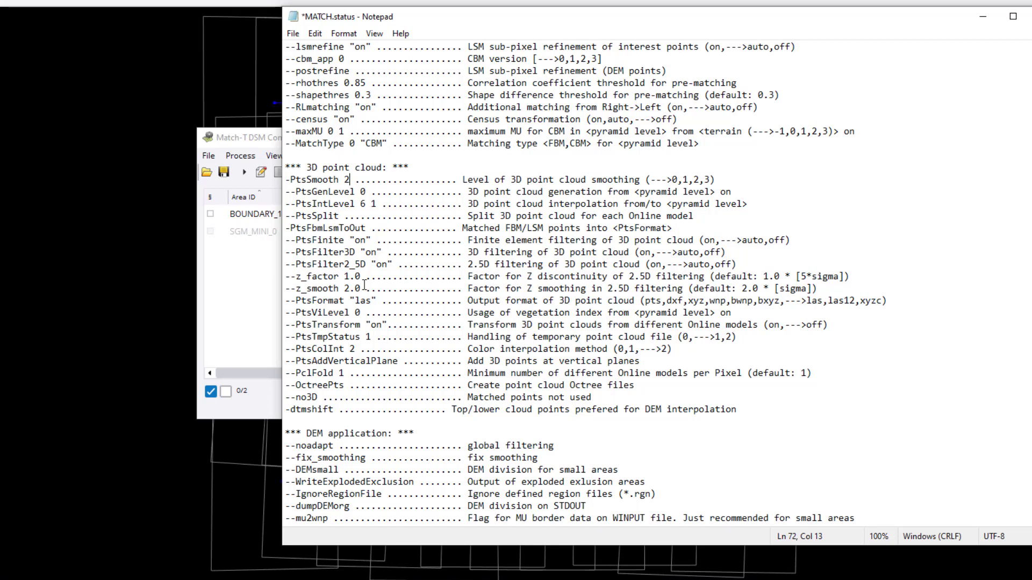
pyautogui.click(293, 34)
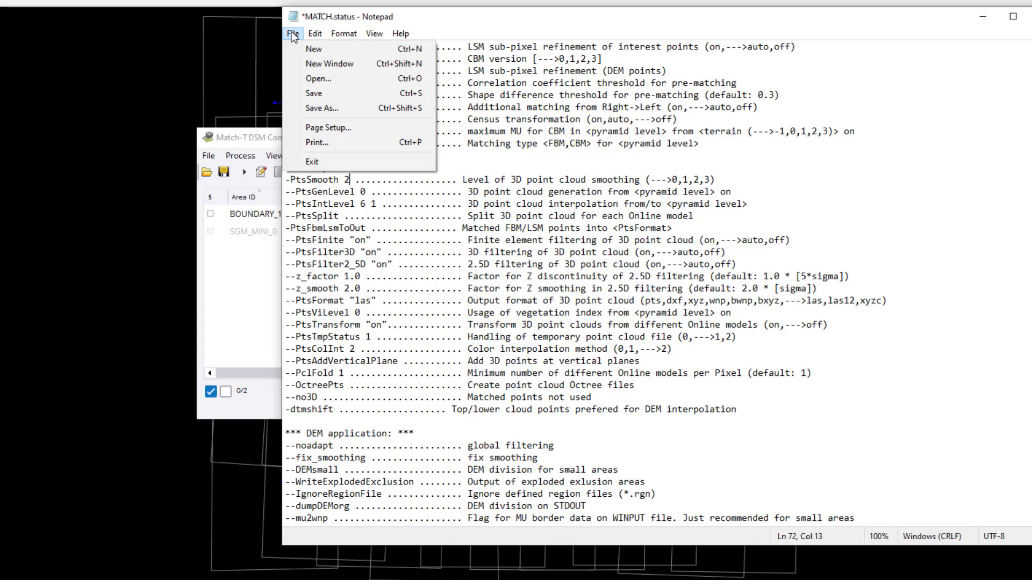
pyautogui.click(314, 93)
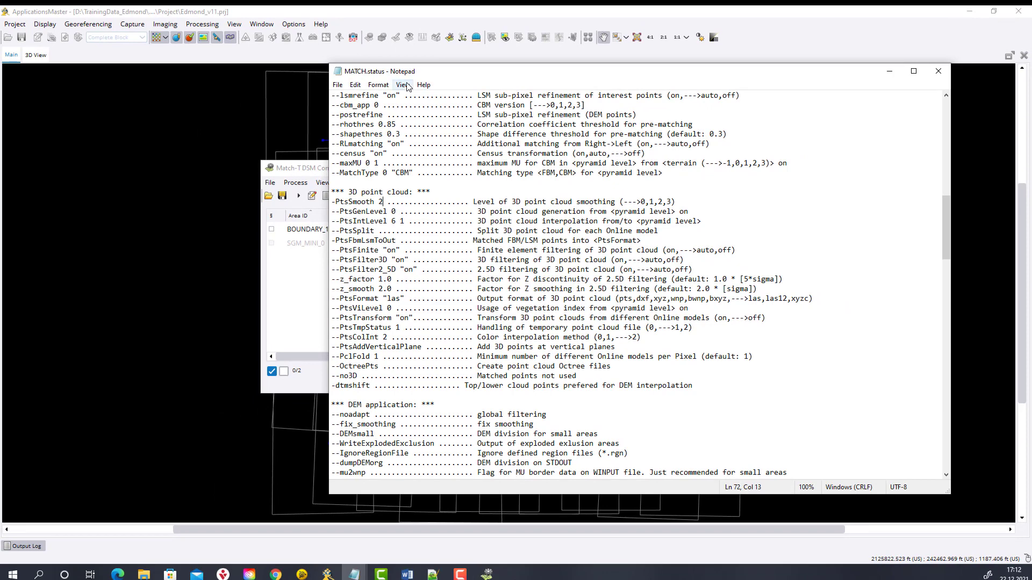
pyautogui.click(936, 74)
# - Mark the BOUNDARY_12 area for processing and review its basic parameter settings, accepting them as they are
pyautogui.click(282, 231)
pyautogui.click(272, 229)
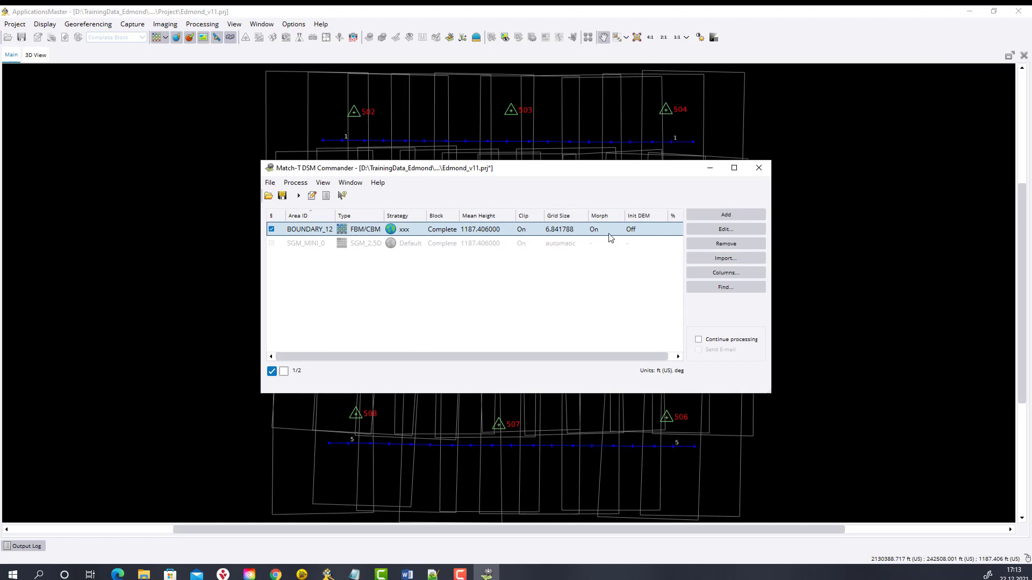
pyautogui.click(711, 231)
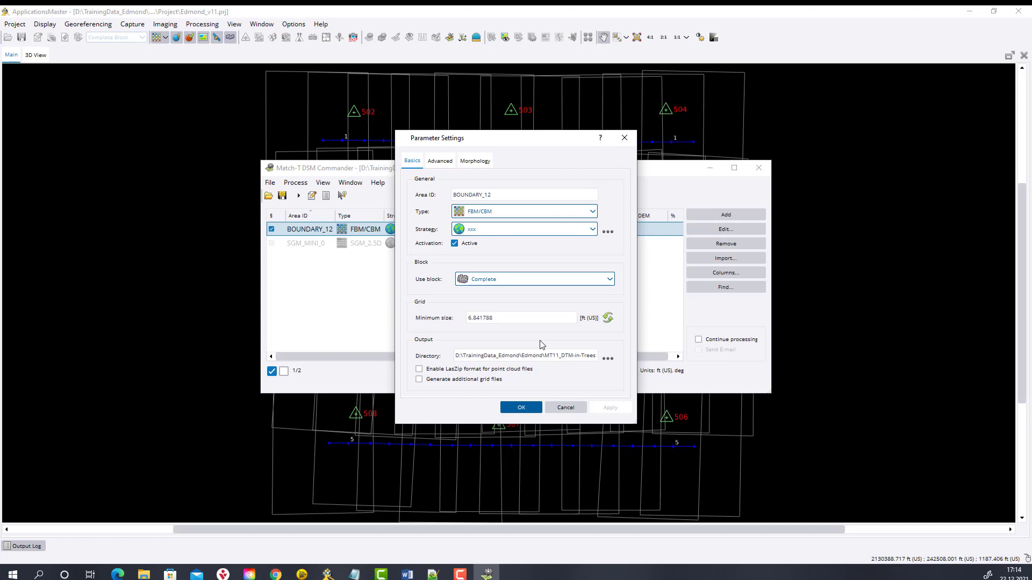
pyautogui.click(521, 408)
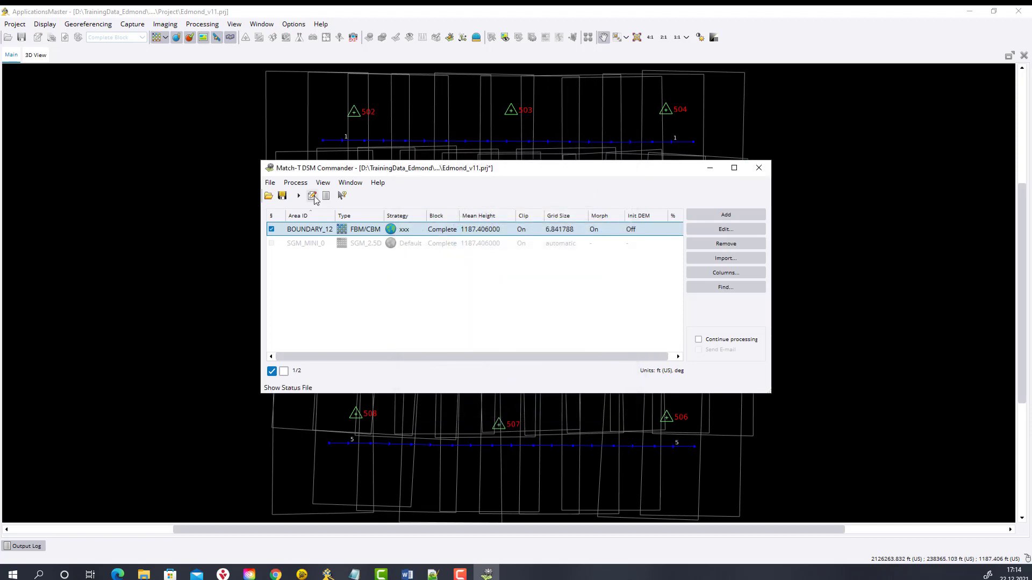
# - Save the project and process BOUNDARY_12, overwriting all existing output files and clearing the leftover log, note and strategy windows out of the way
pyautogui.click(283, 196)
pyautogui.click(299, 197)
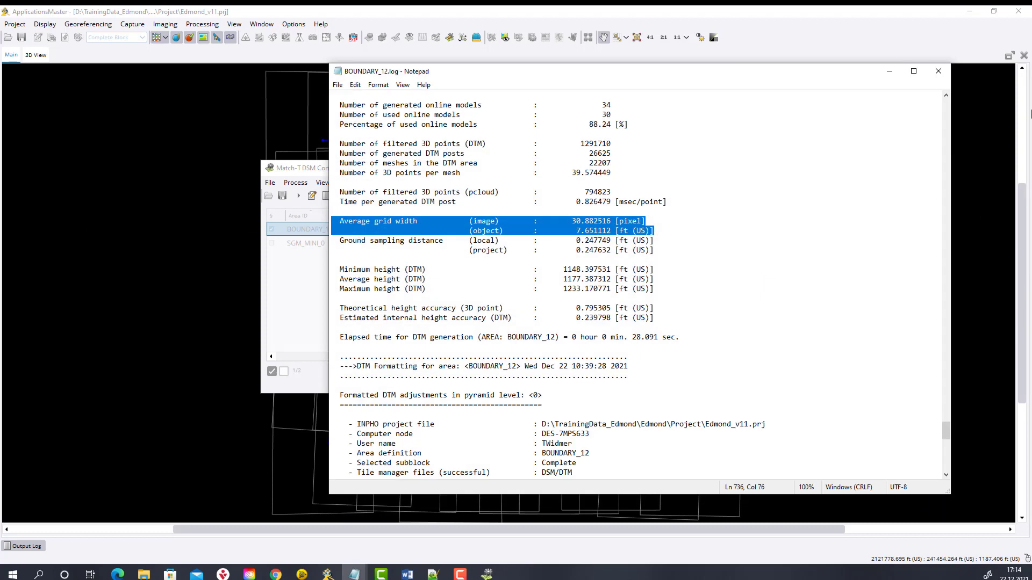
pyautogui.click(938, 71)
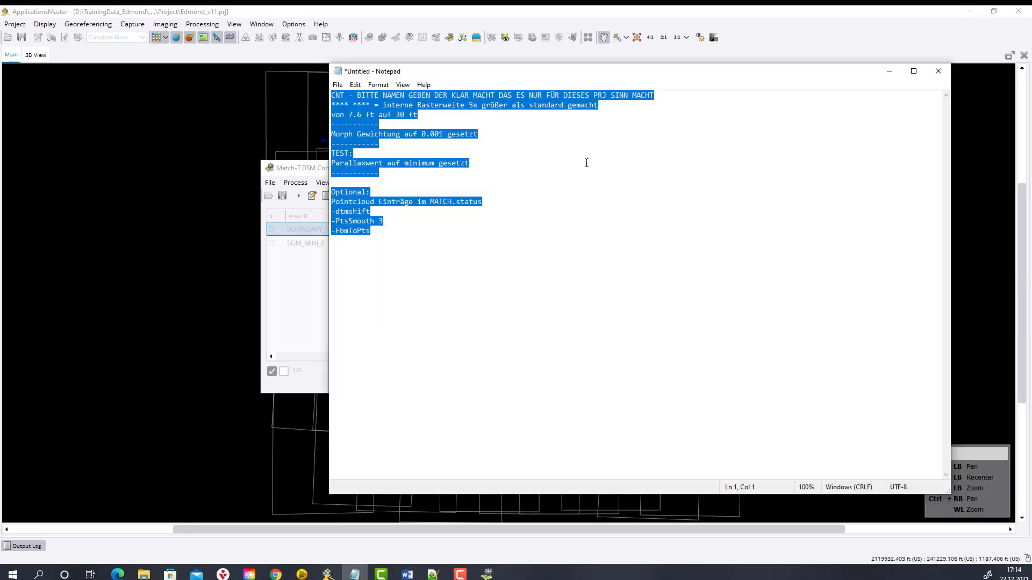
pyautogui.click(889, 71)
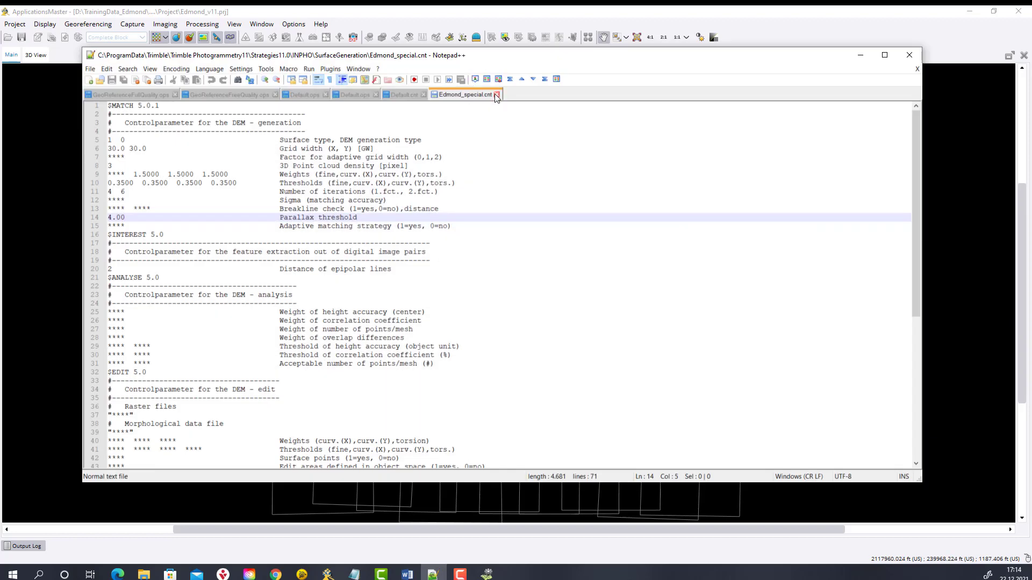
pyautogui.click(858, 56)
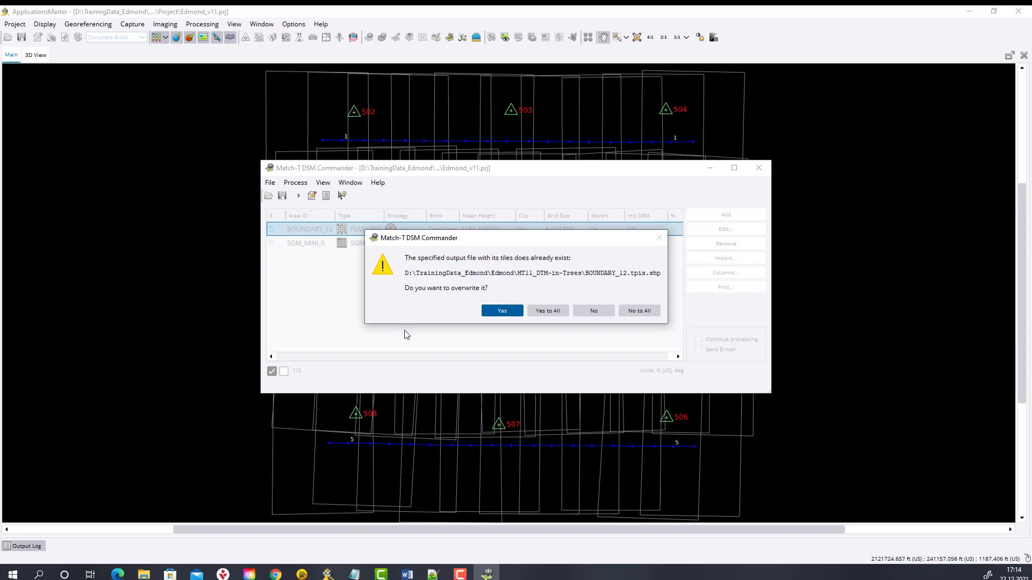
pyautogui.click(552, 310)
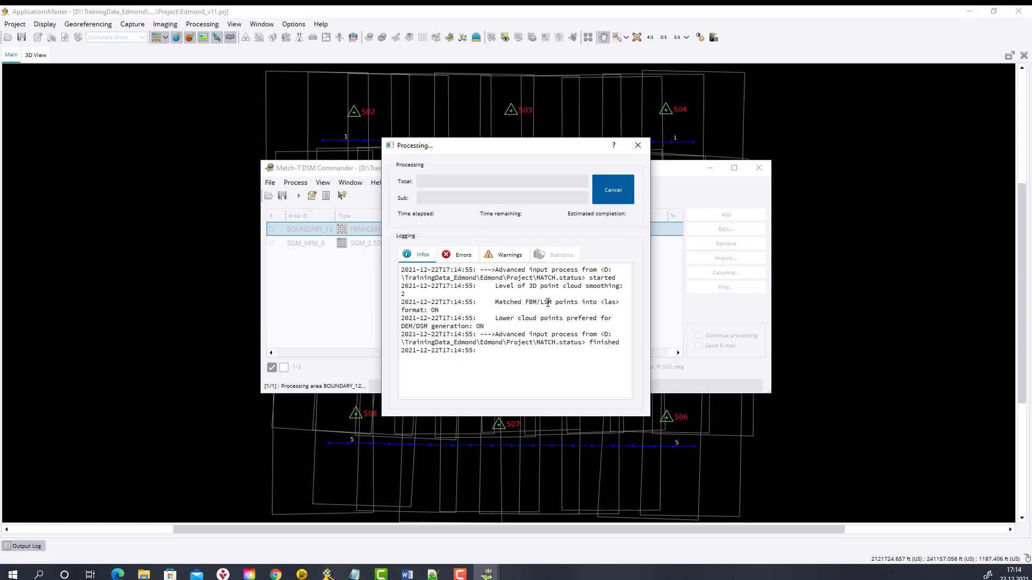
# - Enlarge the processing window to follow the run, close it when finished, save the project and exit the Match-T DSM Commander
pyautogui.moveTo(650, 416); pyautogui.dragTo(974, 514)
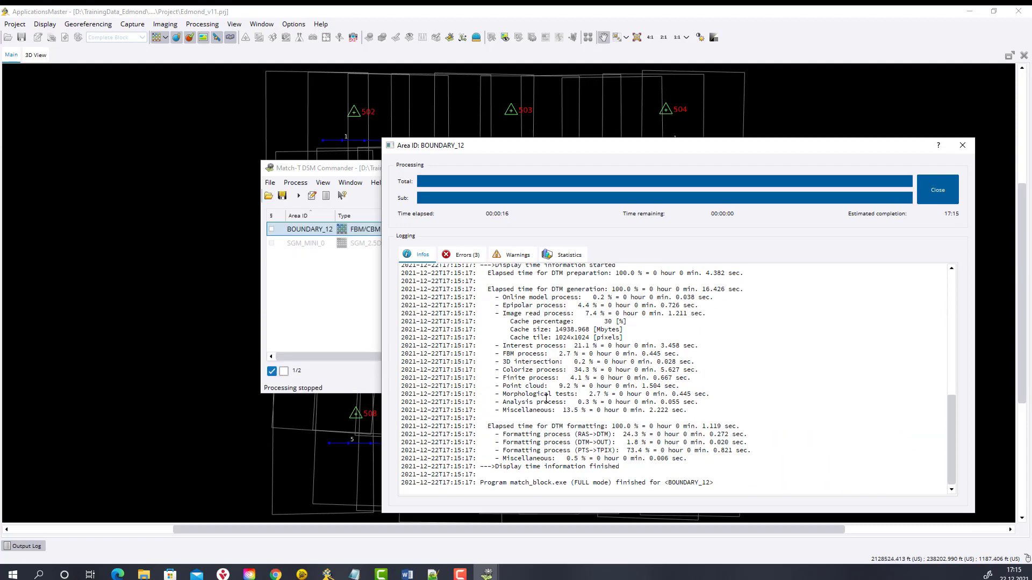
pyautogui.click(935, 192)
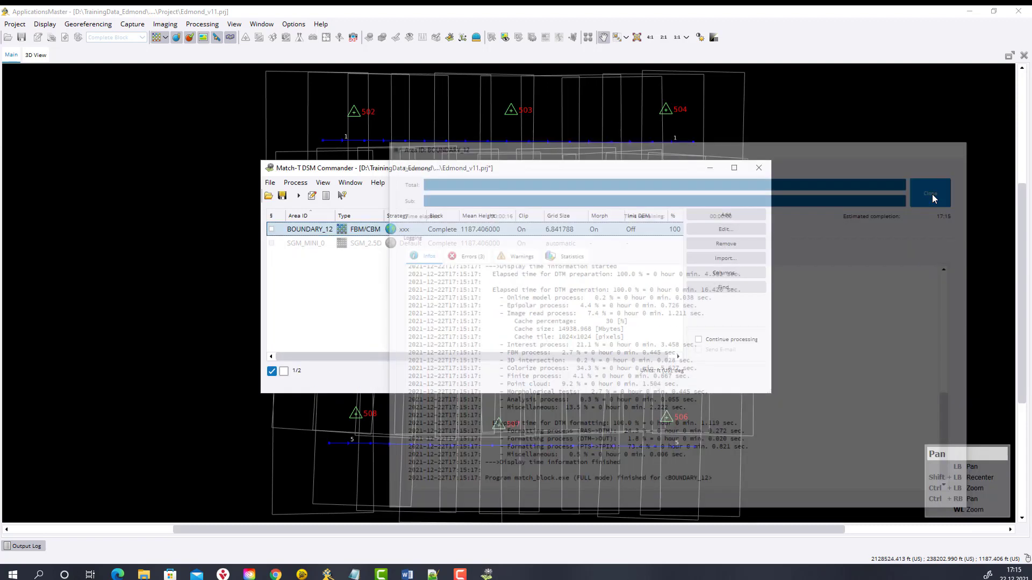
pyautogui.click(282, 197)
pyautogui.click(269, 182)
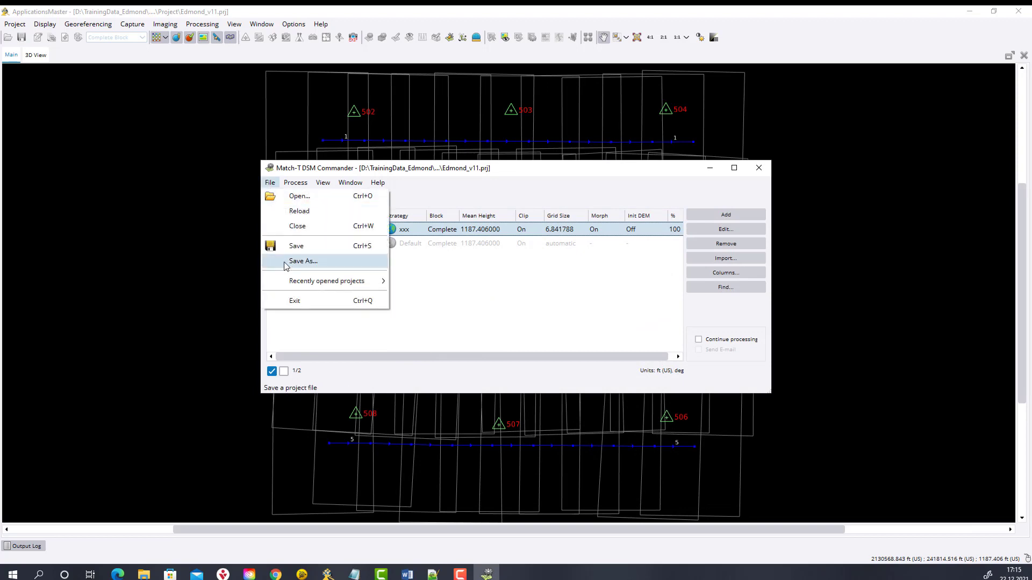
pyautogui.click(290, 301)
# - Start DTMaster from ApplicationsMaster and open the BOUNDARY_12 surface area
pyautogui.click(132, 23)
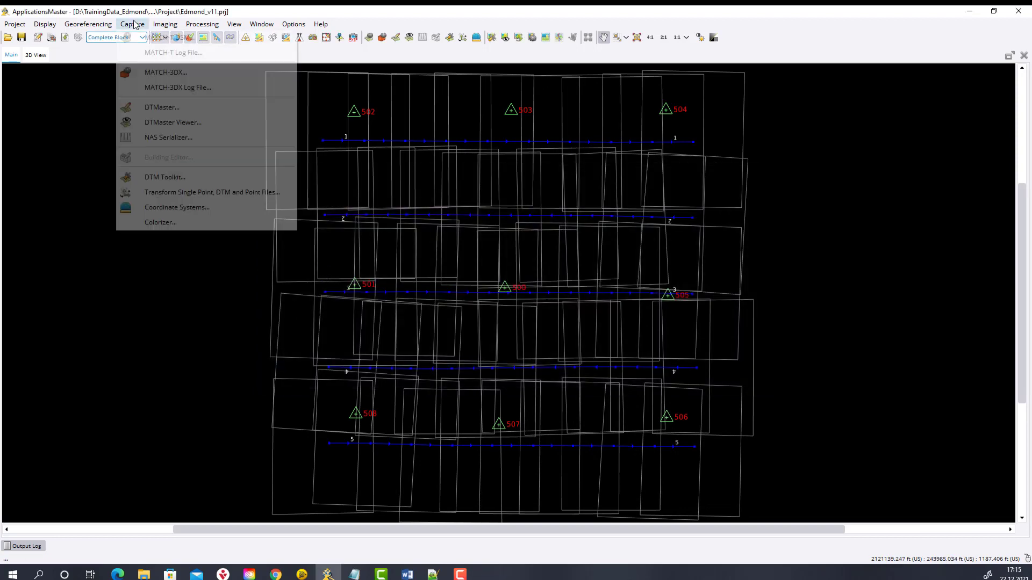
pyautogui.click(151, 107)
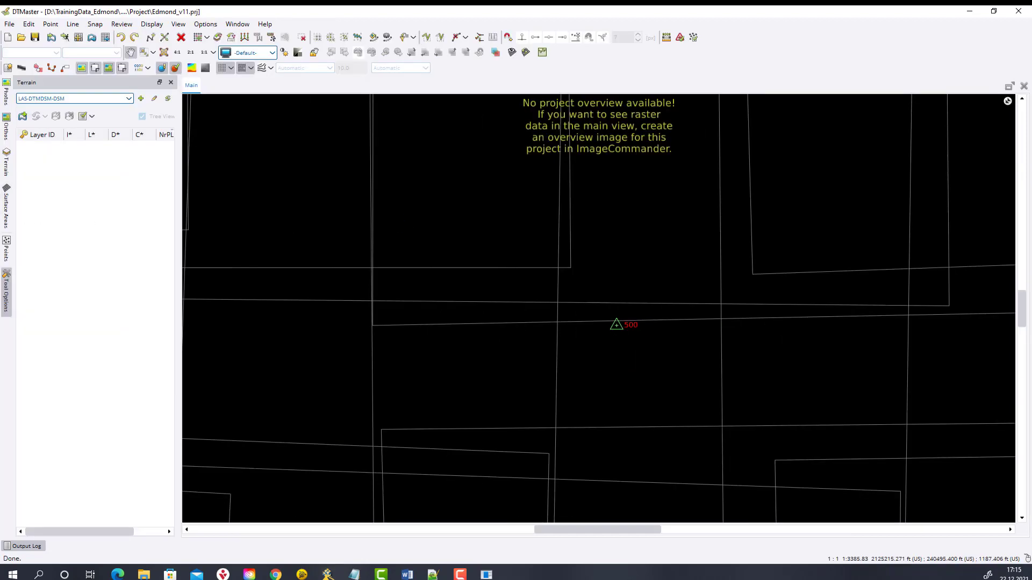
pyautogui.click(5, 210)
pyautogui.click(42, 141)
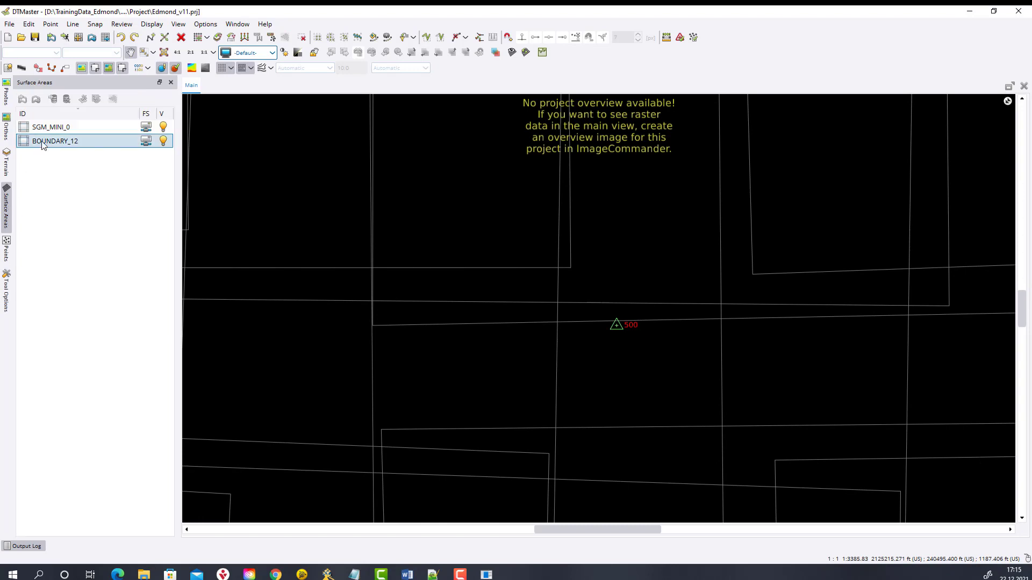
pyautogui.click(64, 141)
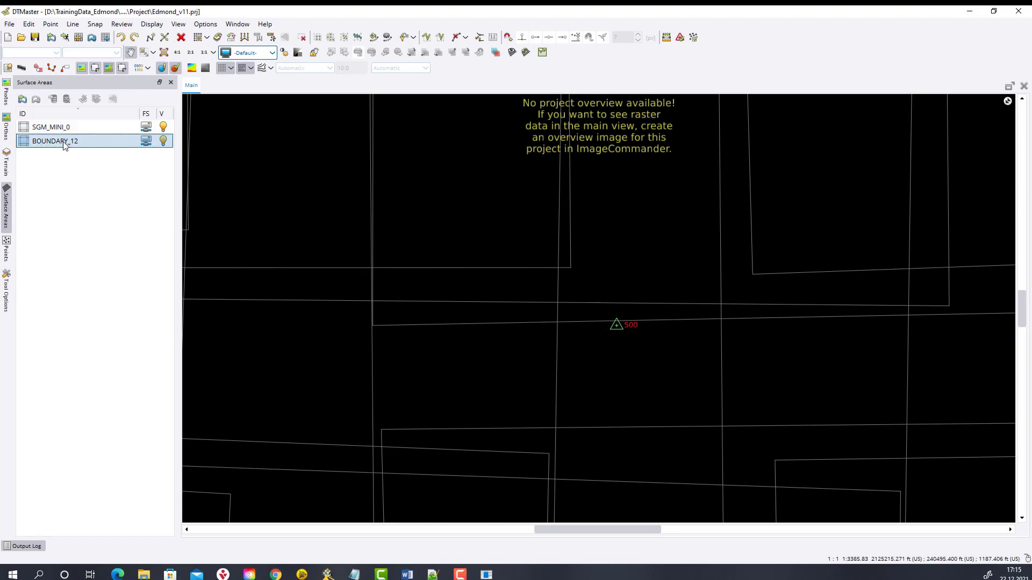
pyautogui.click(22, 99)
# - Load the TPIX points inside the BOUNDARY_12 outline into the main view and inspect their distribution among the trees
pyautogui.moveTo(290, 231); pyautogui.dragTo(341, 324)
pyautogui.scroll(-3, 350, 172)
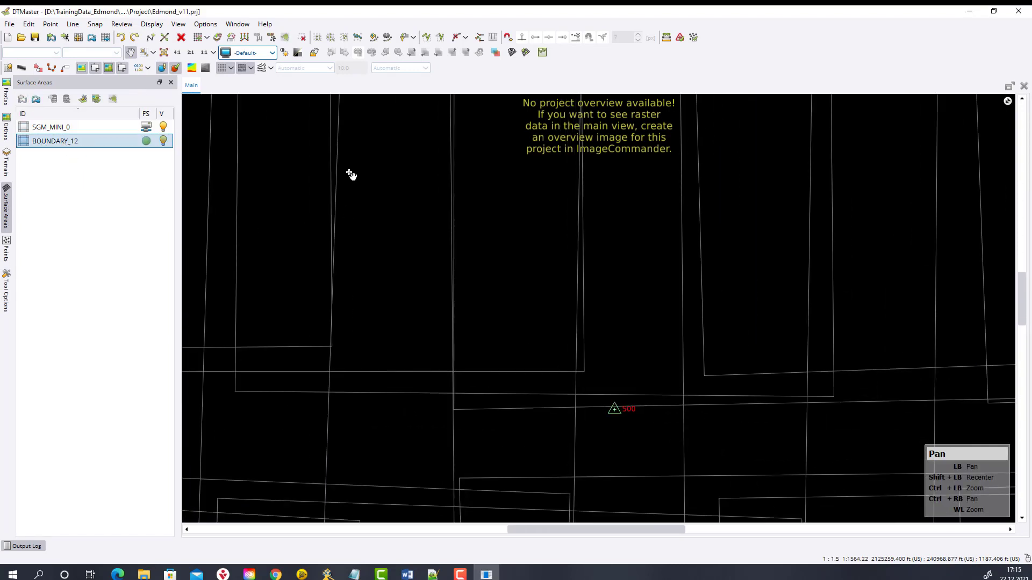
pyautogui.moveTo(373, 274); pyautogui.dragTo(468, 495)
pyautogui.scroll(-2, 468, 495)
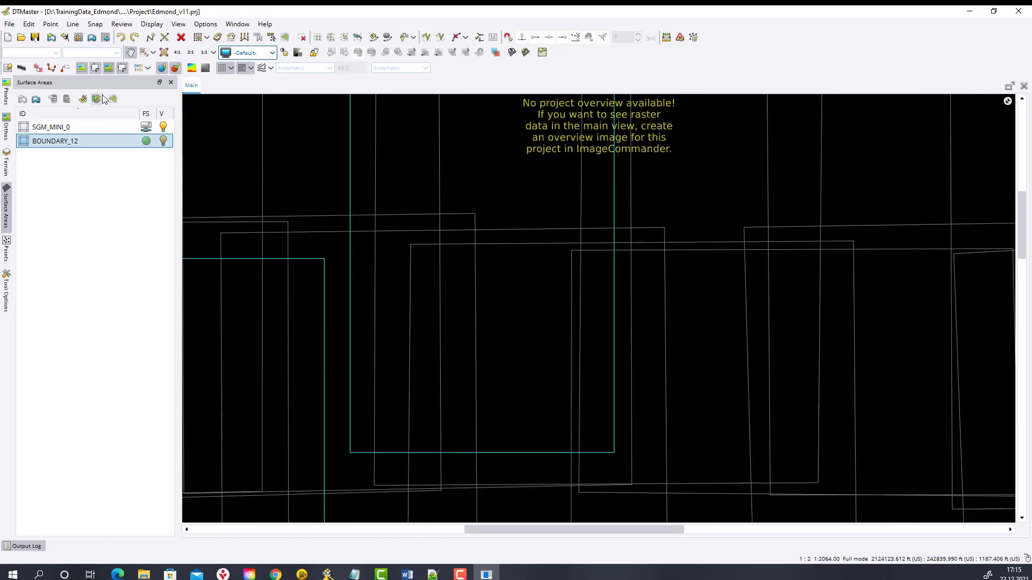
pyautogui.click(462, 267)
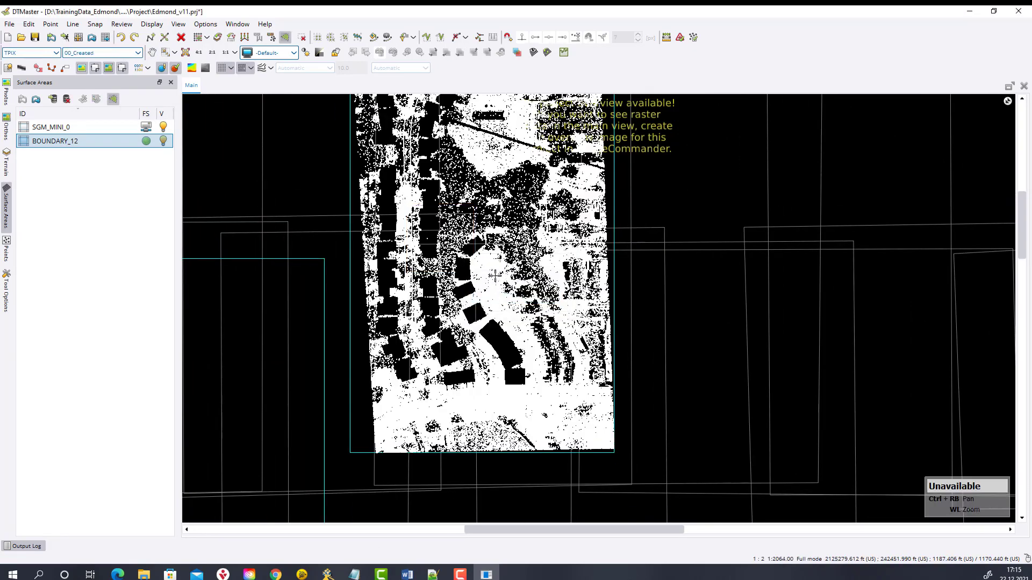
pyautogui.scroll(2, 486, 244)
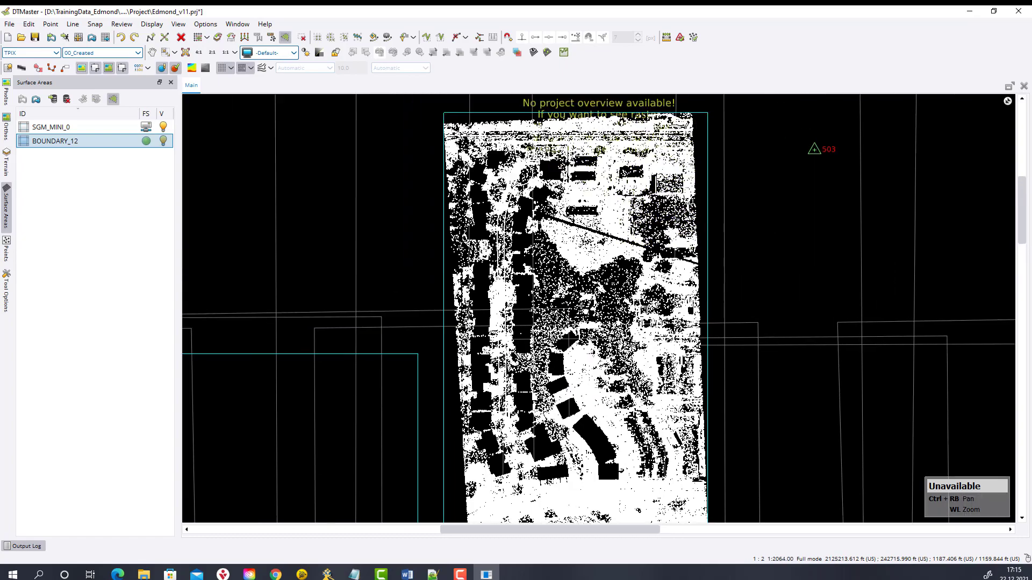
pyautogui.scroll(1, 604, 306)
pyautogui.scroll(1, 599, 309)
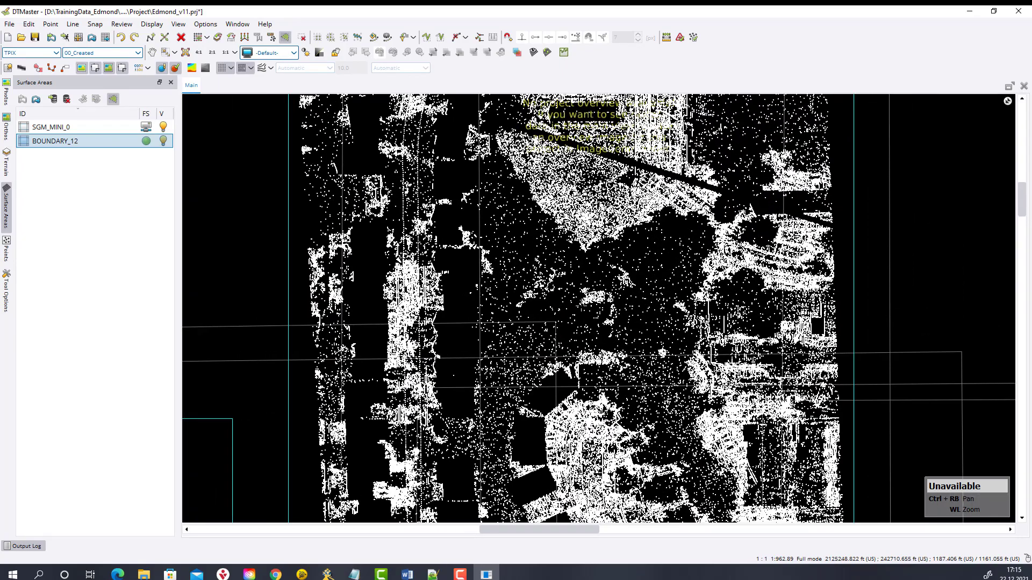
pyautogui.scroll(-2, 591, 309)
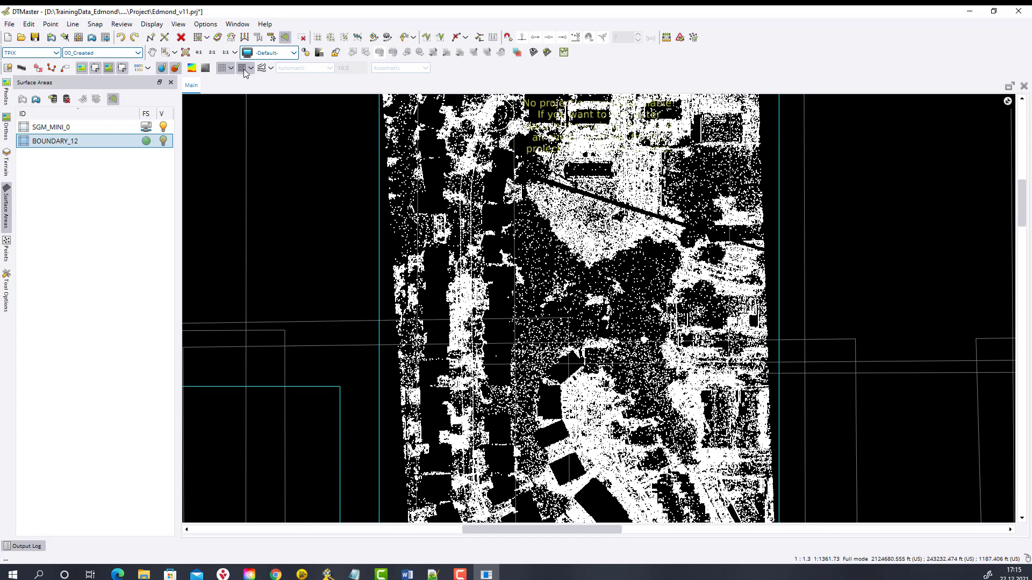
# - Open the stereo view showing only the left image and examine how the TPIX points fall among the trees
pyautogui.click(517, 52)
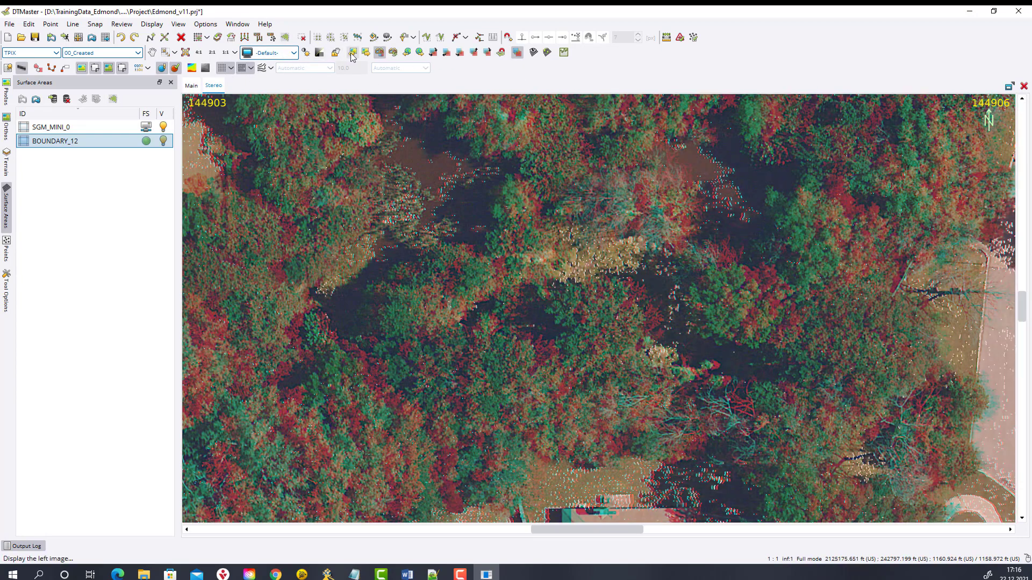
pyautogui.click(352, 52)
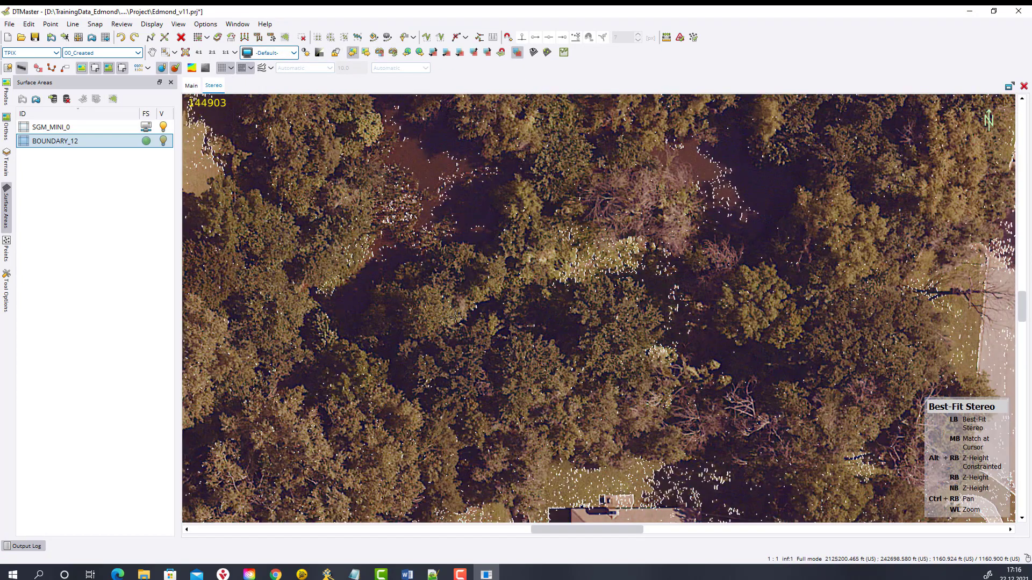
pyautogui.scroll(-5, 455, 318)
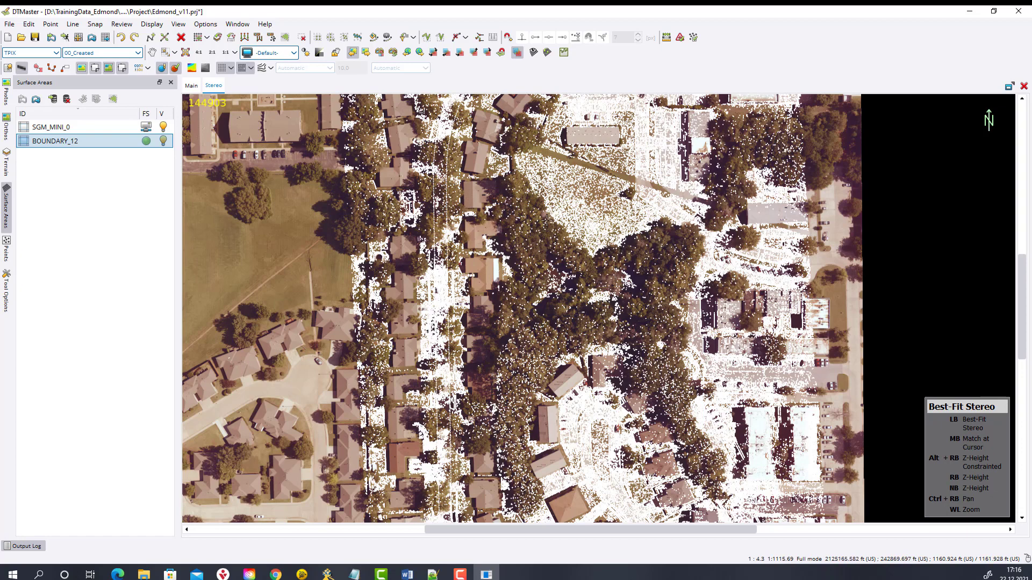
pyautogui.scroll(2, 568, 282)
pyautogui.scroll(1, 569, 281)
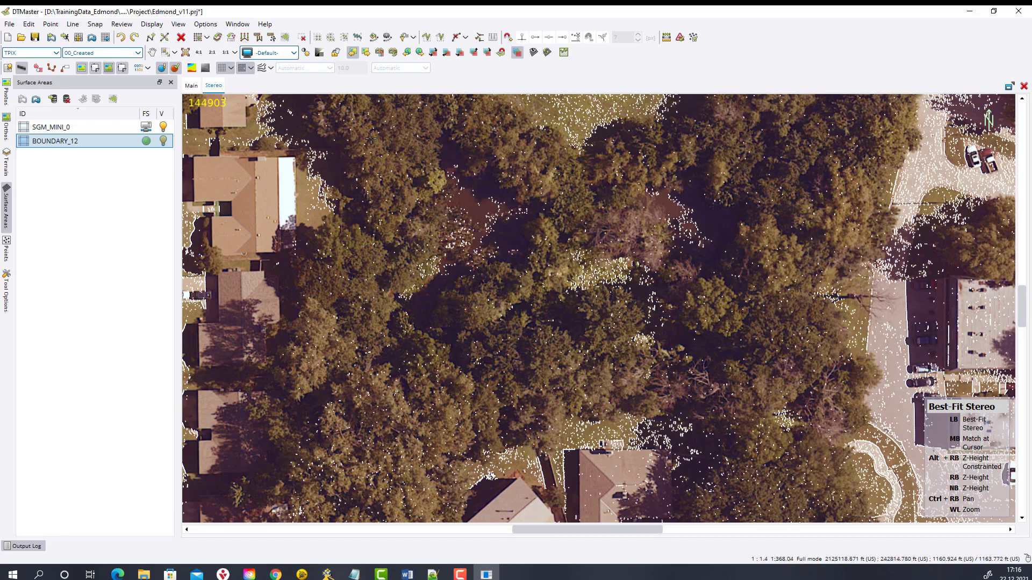
pyautogui.scroll(-3, 613, 289)
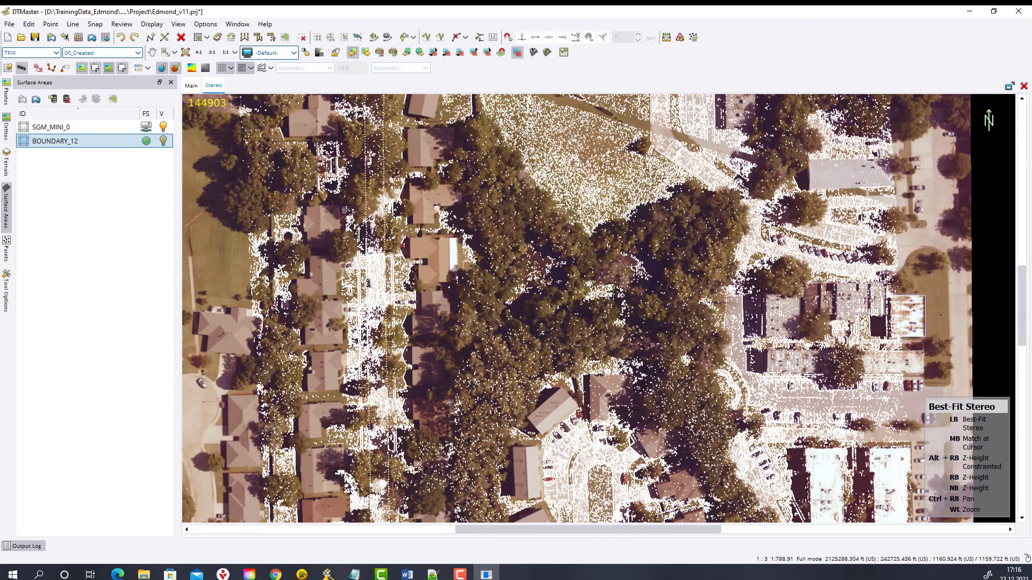
# - Create a profile view covering the wooded area between the open meadow and the buildings to its south
pyautogui.click(563, 52)
pyautogui.scroll(-1, 511, 154)
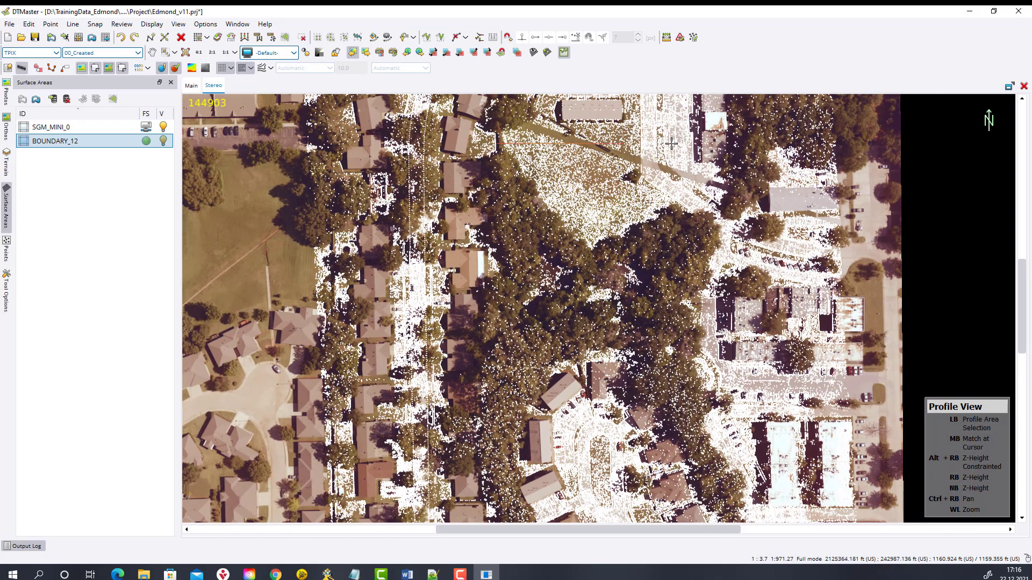
pyautogui.click(716, 145)
pyautogui.click(712, 442)
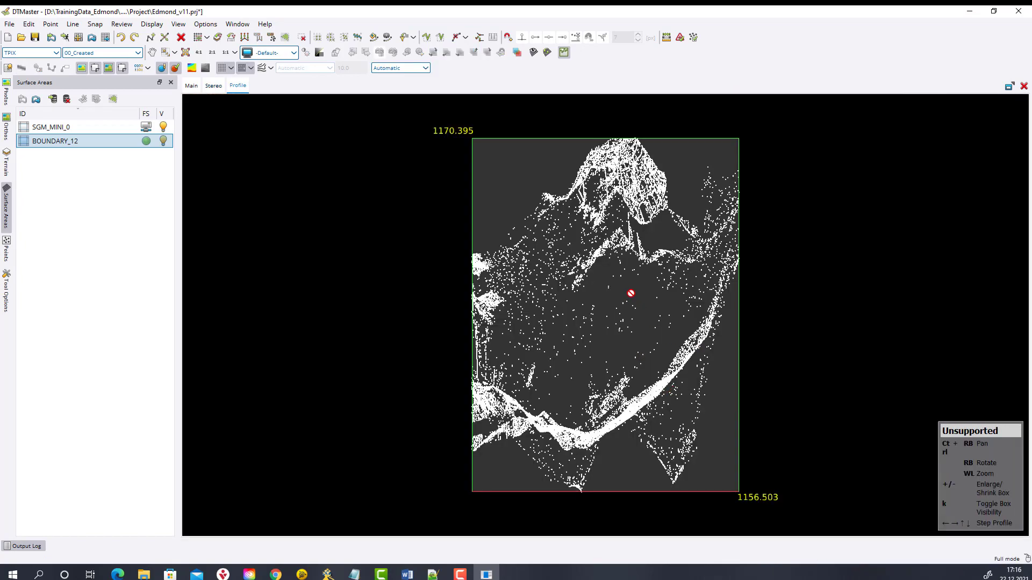
# - Set the profile's height exaggeration to 1.0 and examine the point cloud from oblique angles
pyautogui.moveTo(631, 292); pyautogui.dragTo(656, 410, button='right')
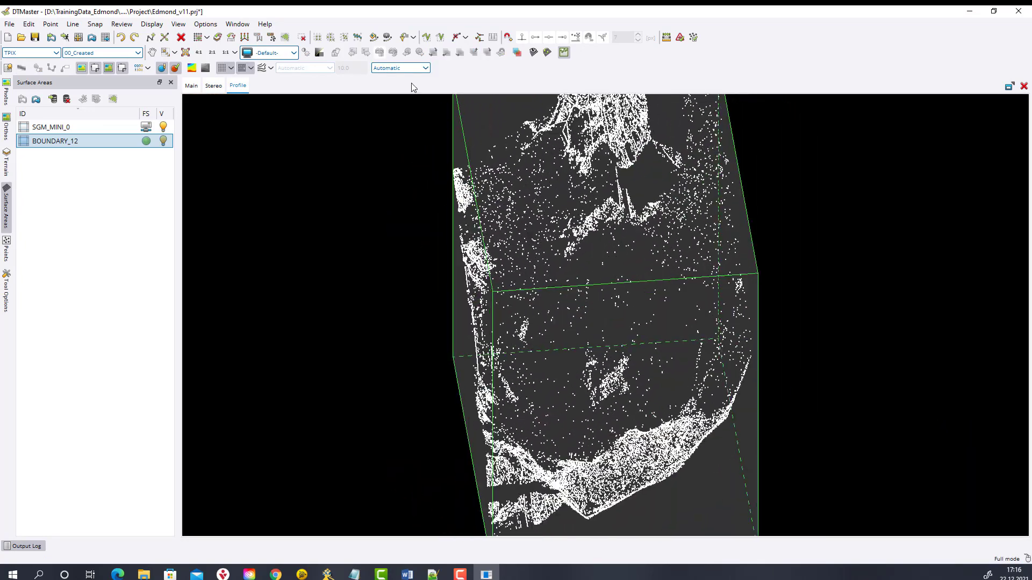
pyautogui.click(412, 68)
pyautogui.click(393, 94)
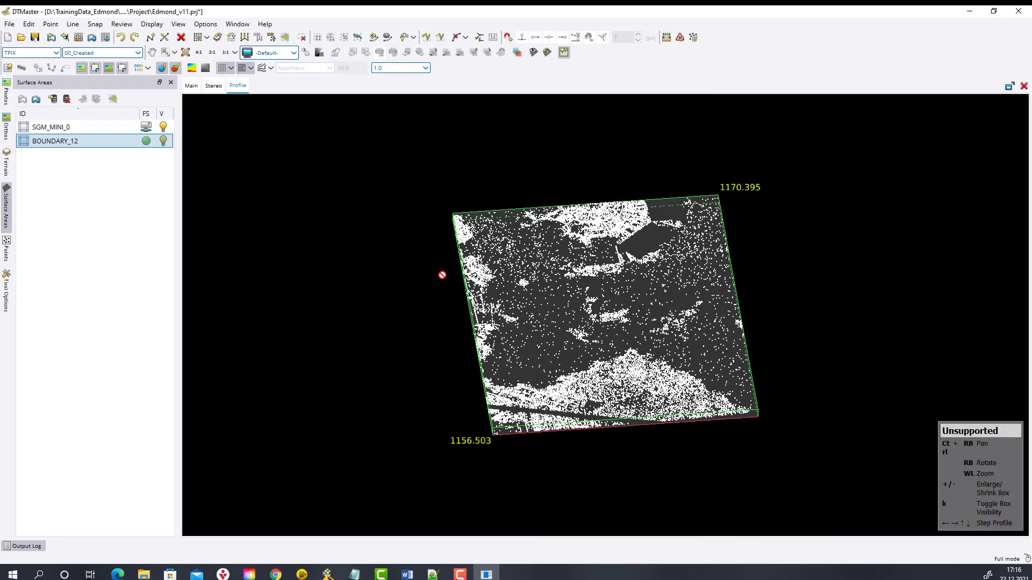
pyautogui.moveTo(442, 276); pyautogui.dragTo(516, 183, button='right')
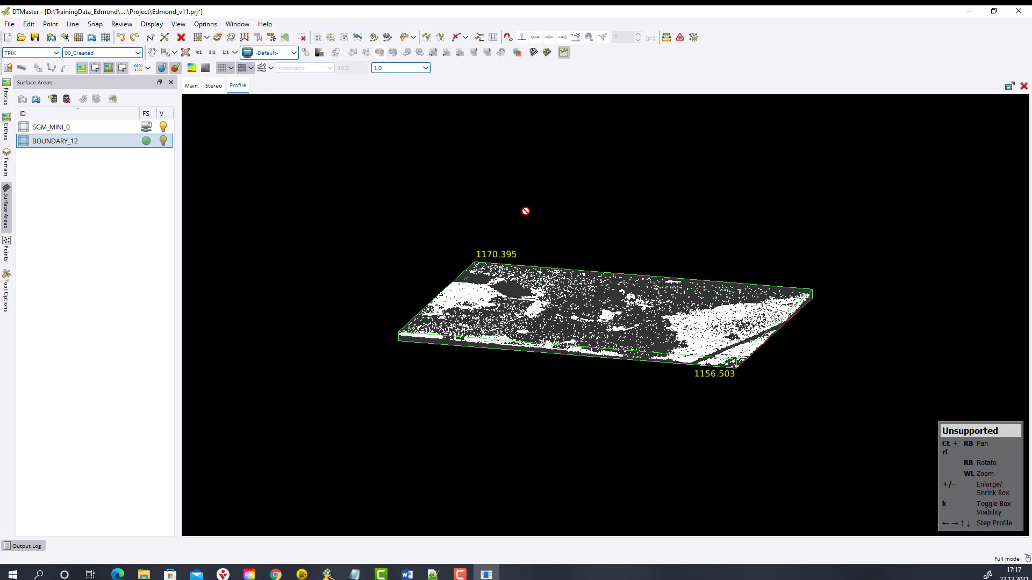
# - Return to the main view and display the BOUNDARY_12 terrain as a shaded relief instead of points
pyautogui.hotkey('ctrl', 'Tab')
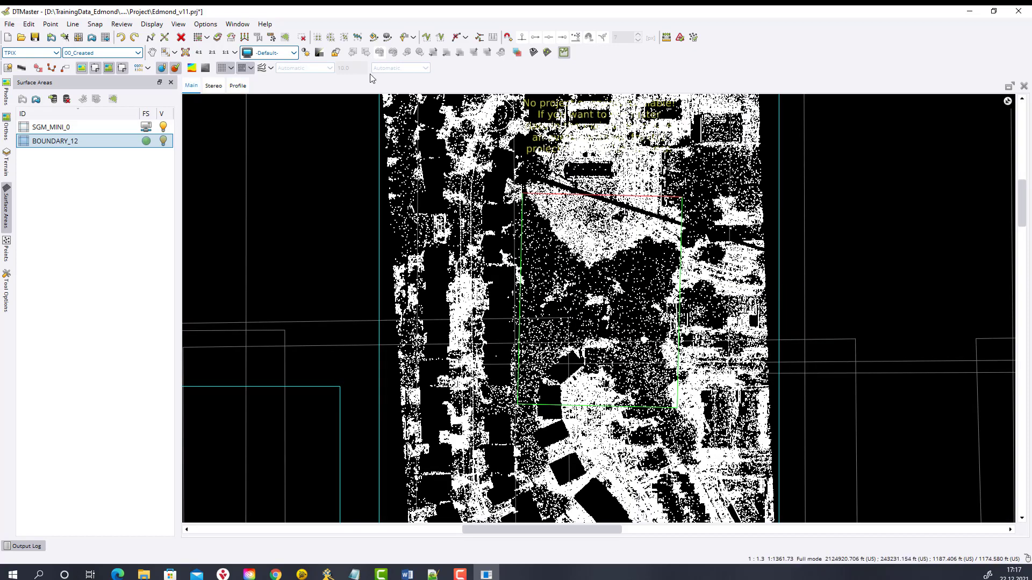
pyautogui.click(205, 68)
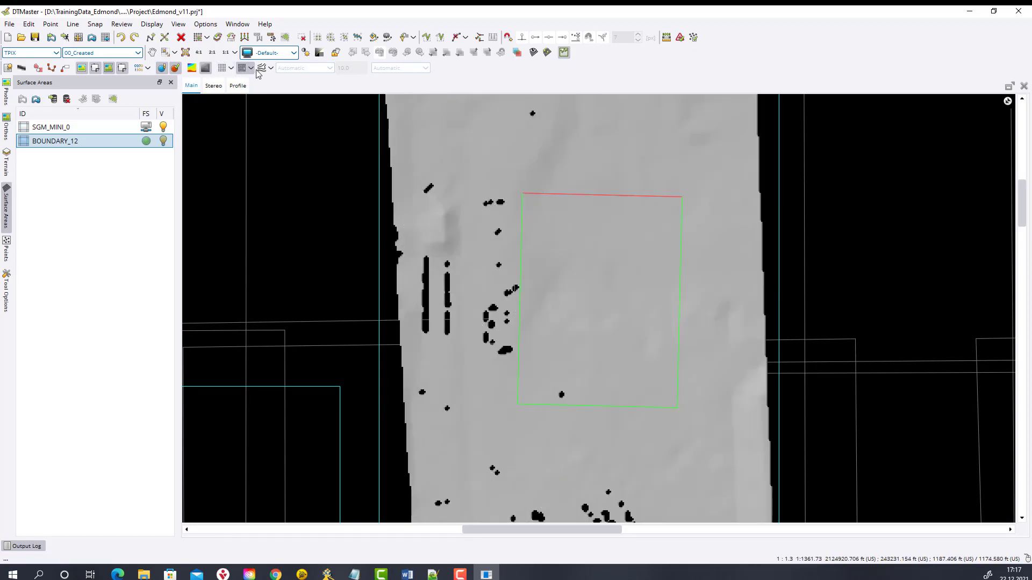
pyautogui.click(262, 68)
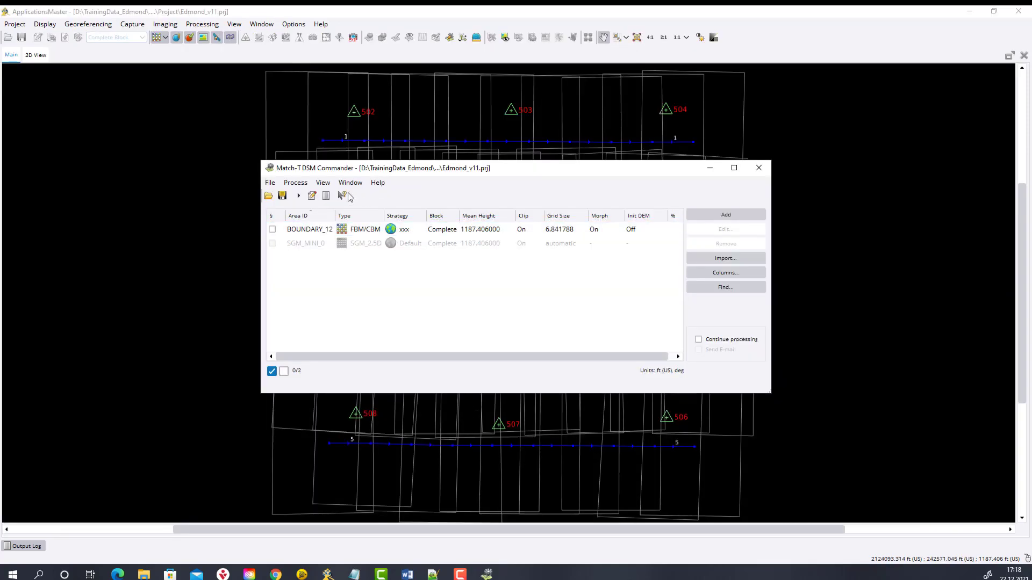
# - Disable the dtmshift, PtsSmooth and PtsFbmLsmToOut options in MATCH.status by giving each a second leading dash, then save and close the file
pyautogui.click(311, 196)
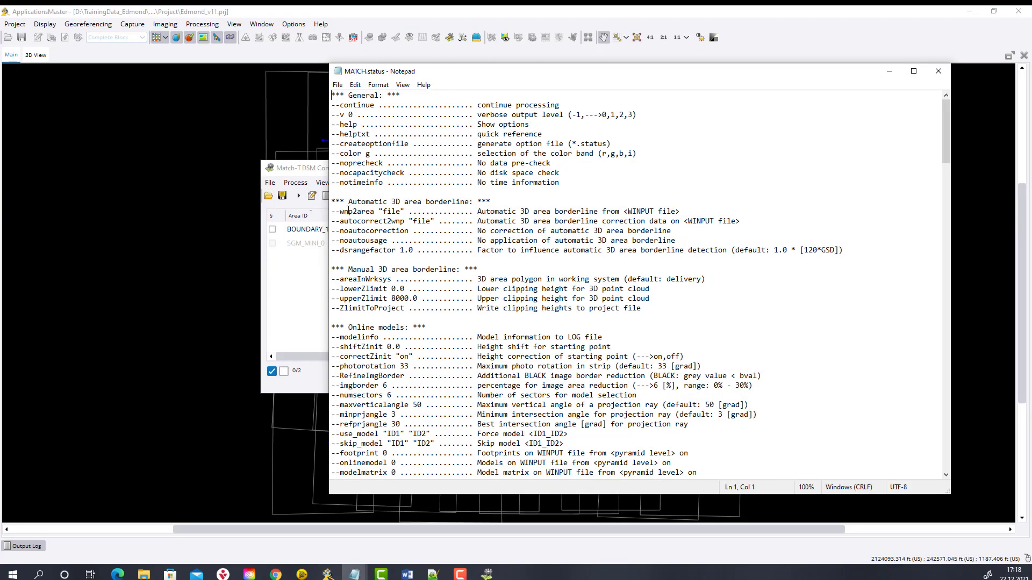
pyautogui.scroll(-19, 374, 301)
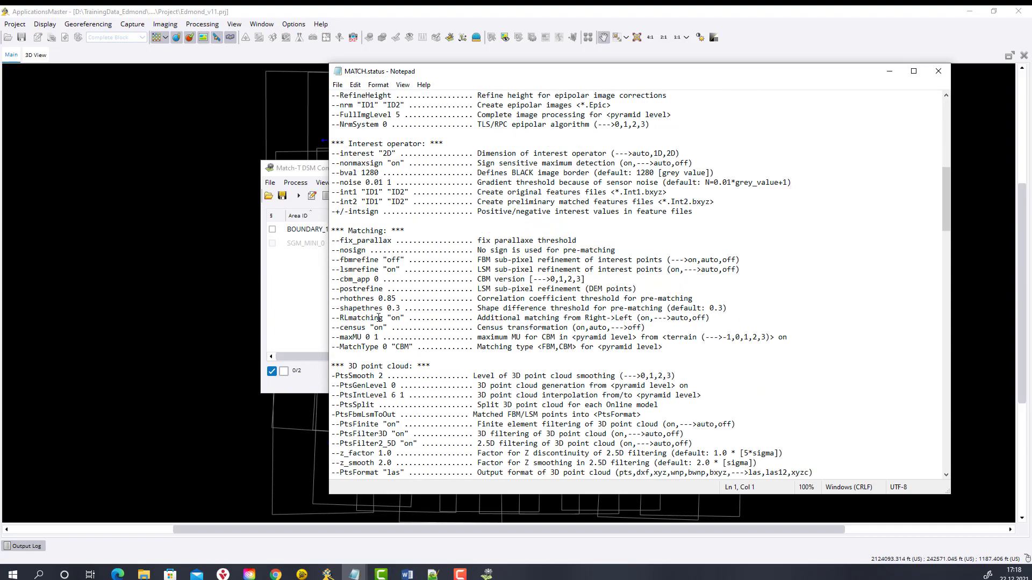
pyautogui.scroll(-5, 378, 318)
pyautogui.click(331, 328)
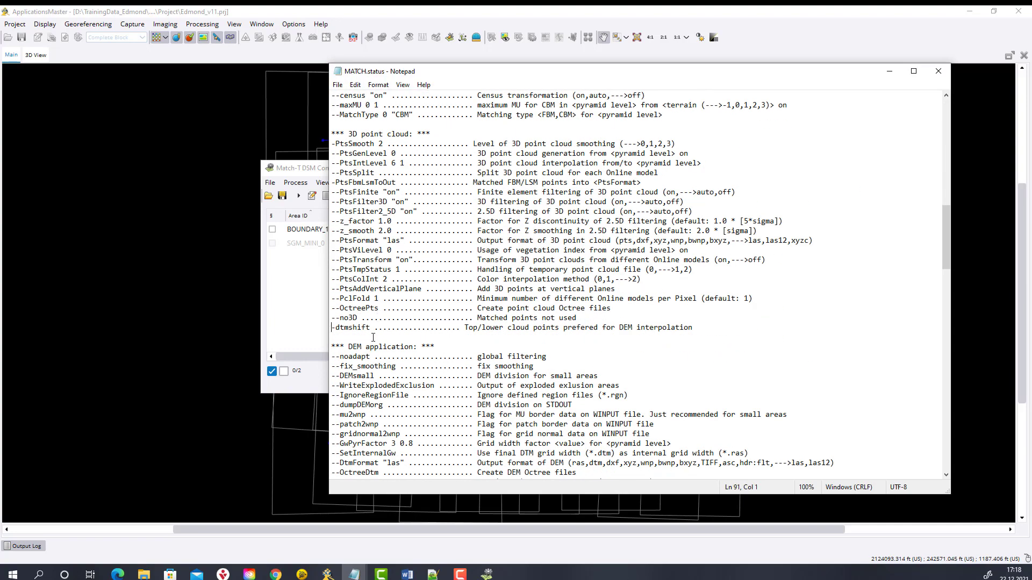
pyautogui.write('-')
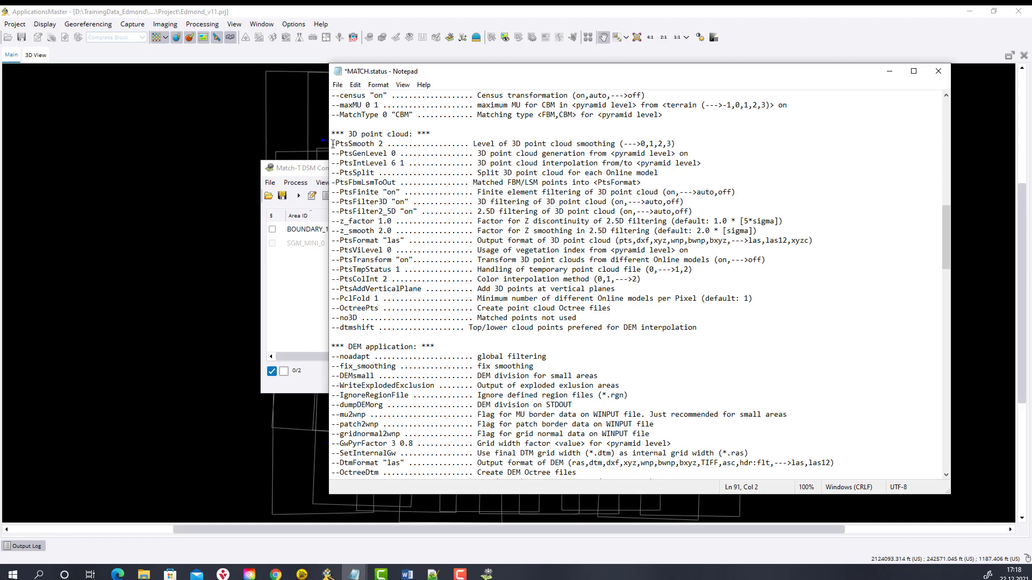
pyautogui.write('-')
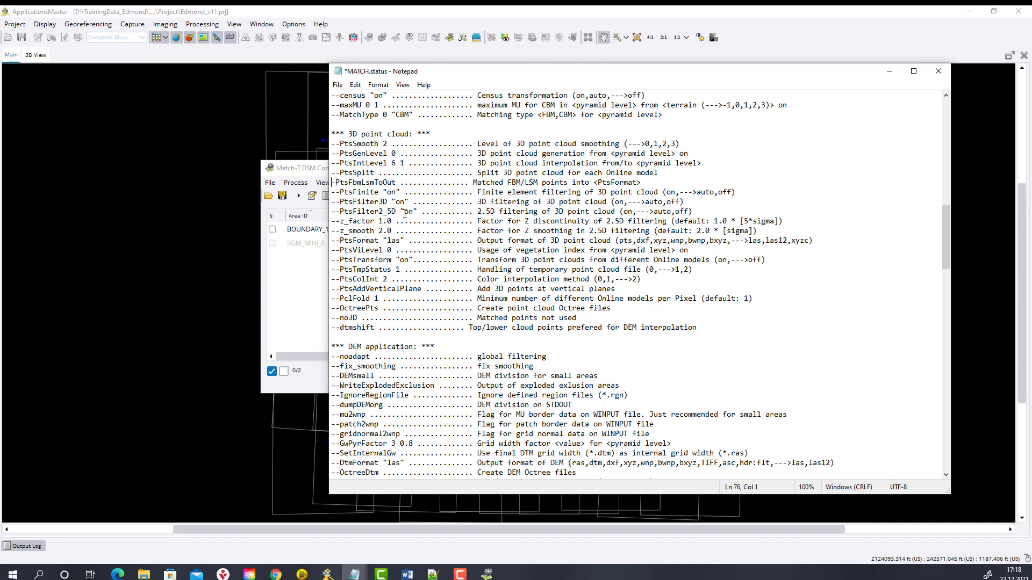
pyautogui.write('-')
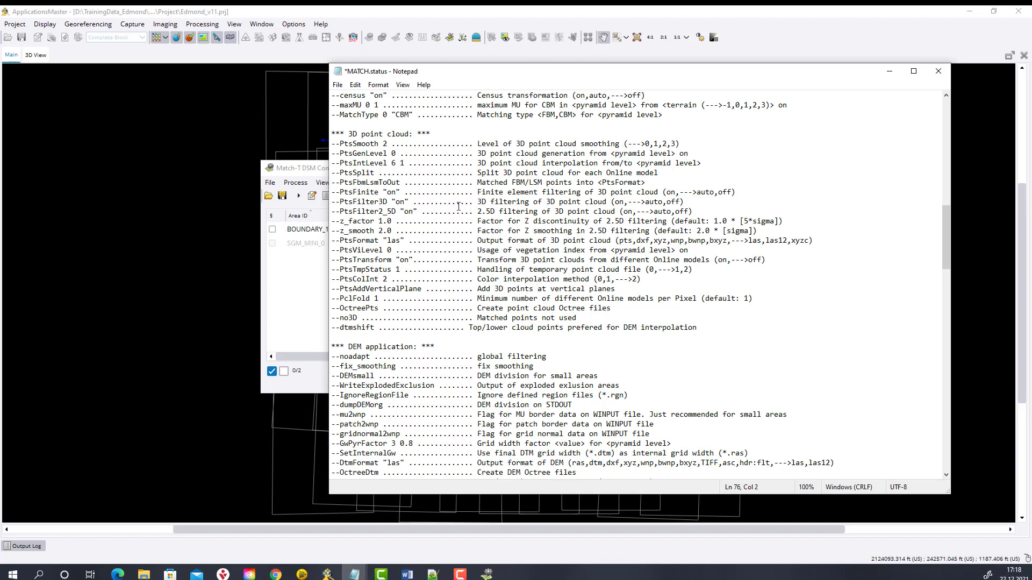
pyautogui.click(337, 85)
pyautogui.click(354, 133)
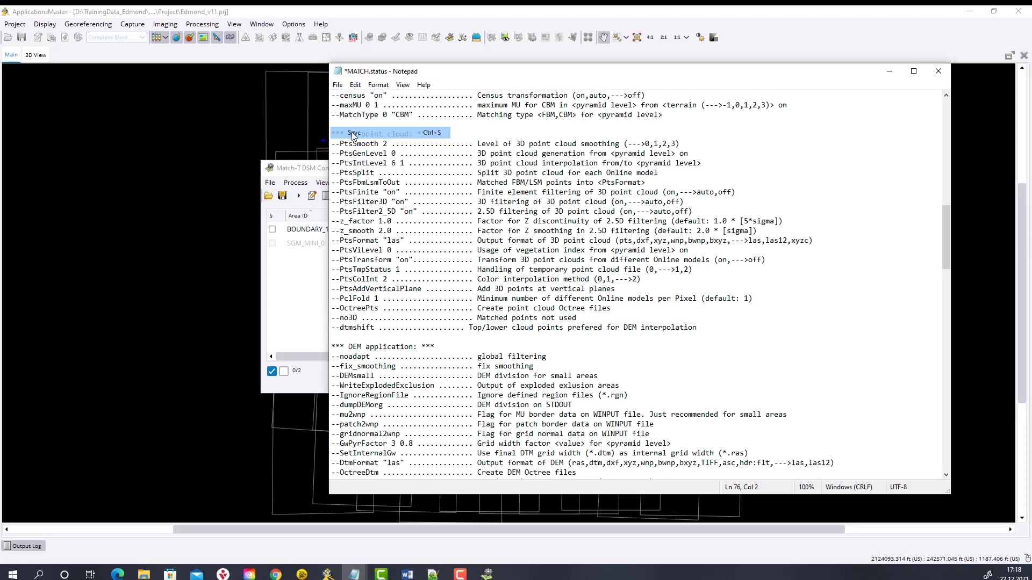
pyautogui.click(938, 74)
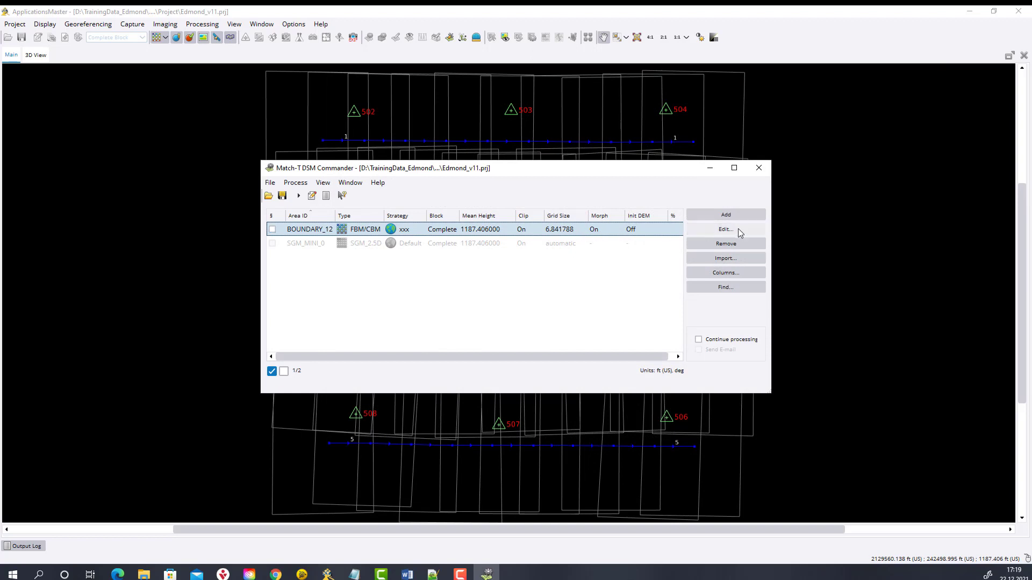
# - Open the parameter settings of BOUNDARY_12 and set its strategy to Default
pyautogui.click(740, 233)
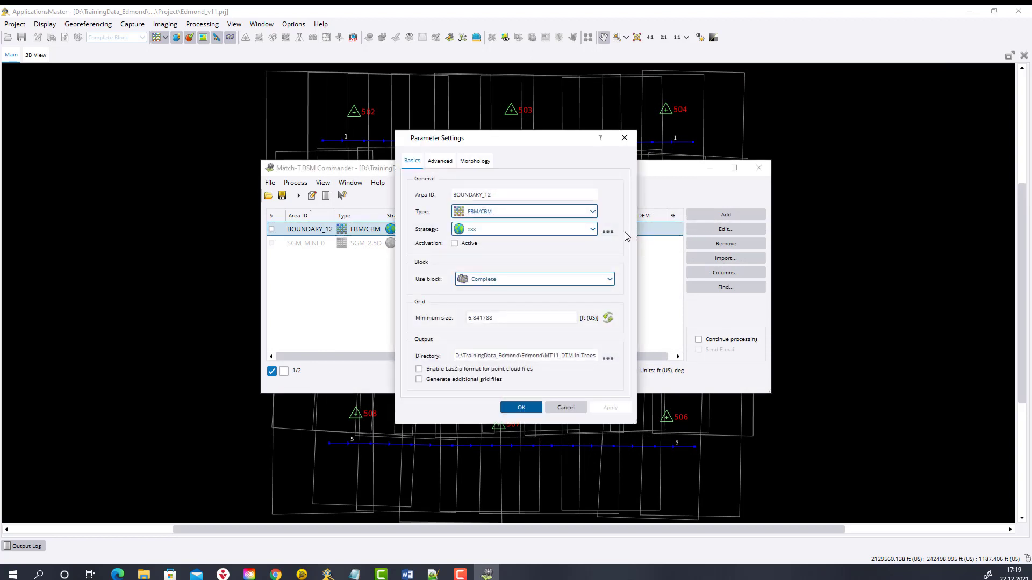
pyautogui.click(592, 230)
pyautogui.click(478, 275)
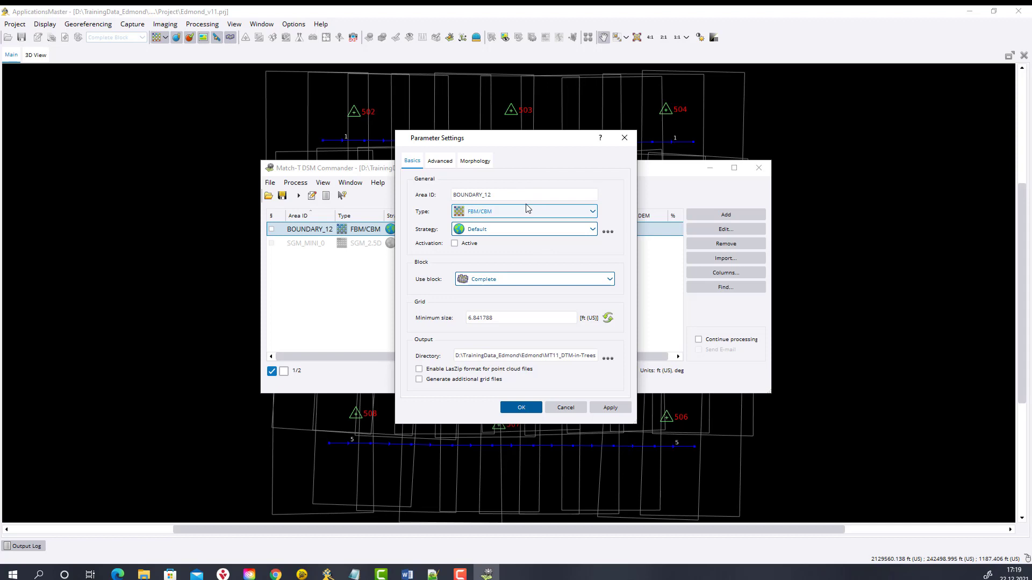
# - Reset the morphological values to defaults, set the surface point and breakline standard deviations to 0.2 ft, and apply the changes
pyautogui.click(480, 162)
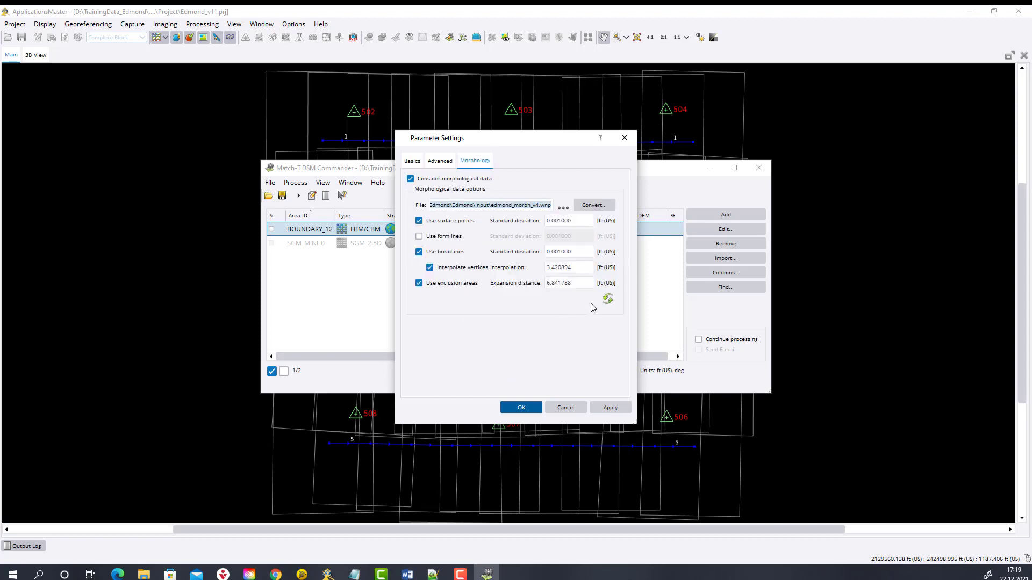
pyautogui.click(607, 299)
pyautogui.moveTo(553, 220); pyautogui.dragTo(585, 221)
pyautogui.write('2')
pyautogui.moveTo(554, 252); pyautogui.dragTo(575, 252)
pyautogui.write('2')
pyautogui.click(612, 408)
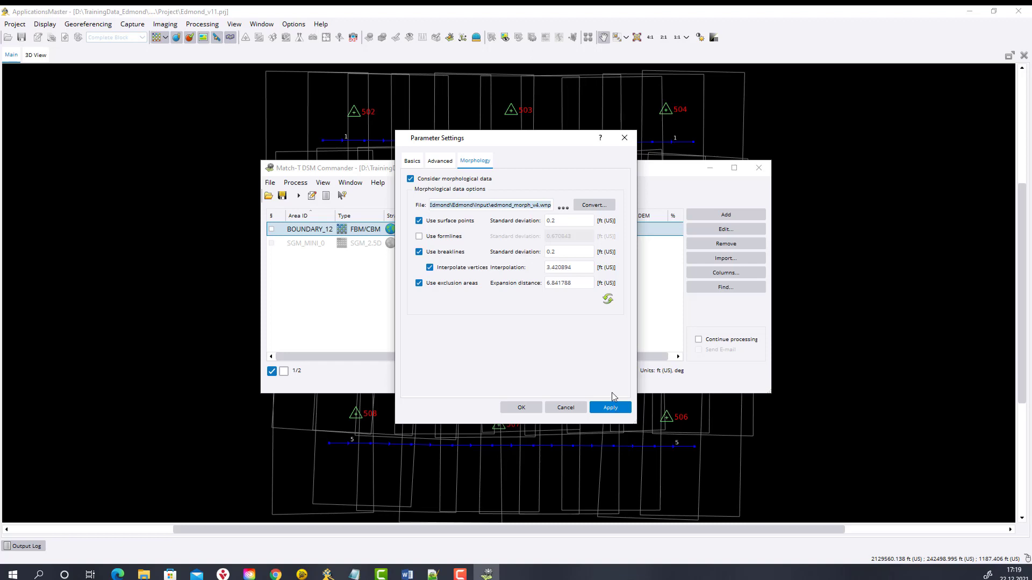
# - Review the advanced and basic parameters of BOUNDARY_12, accept the settings and save the project
pyautogui.click(441, 161)
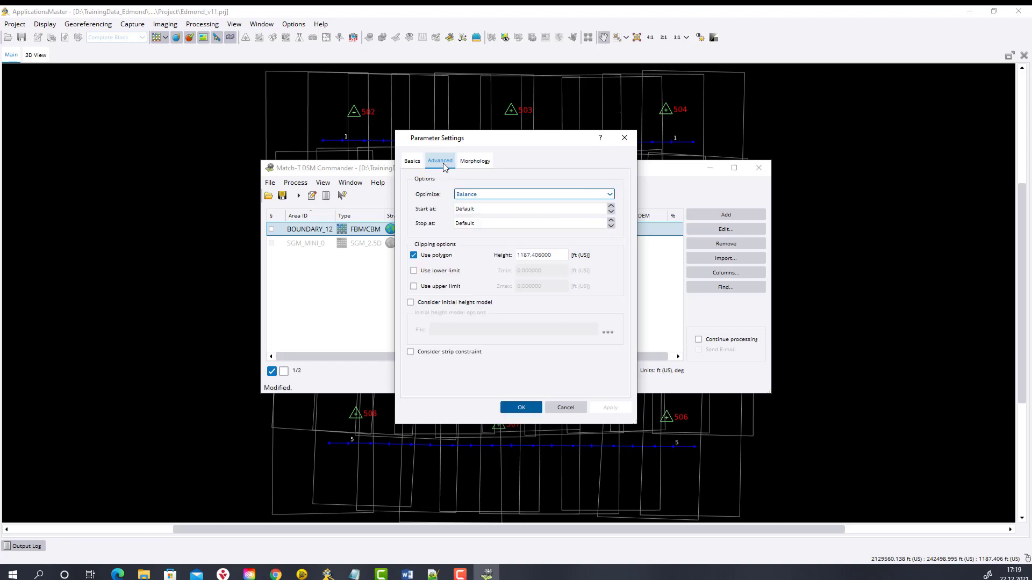
pyautogui.click(413, 161)
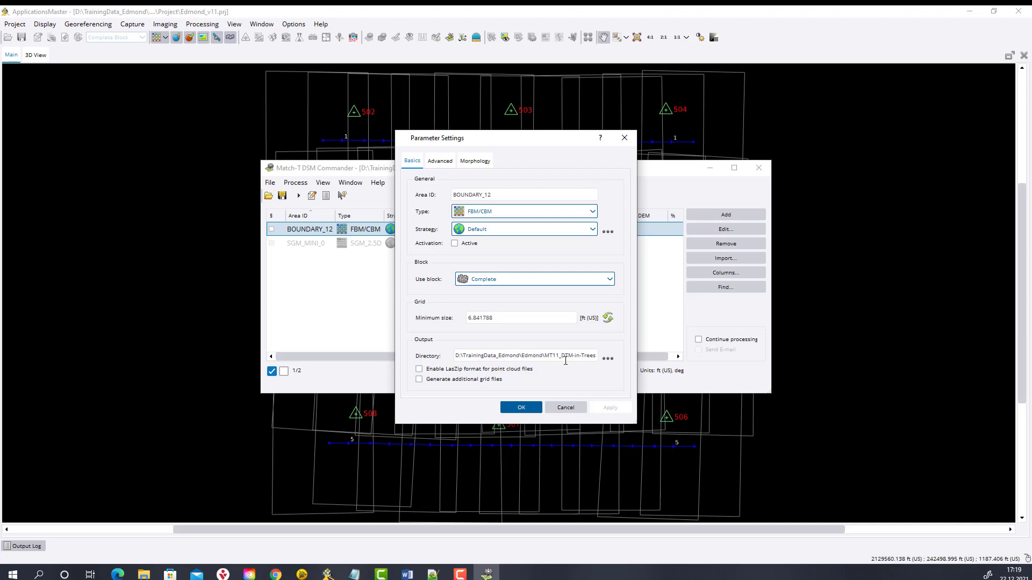
pyautogui.click(532, 407)
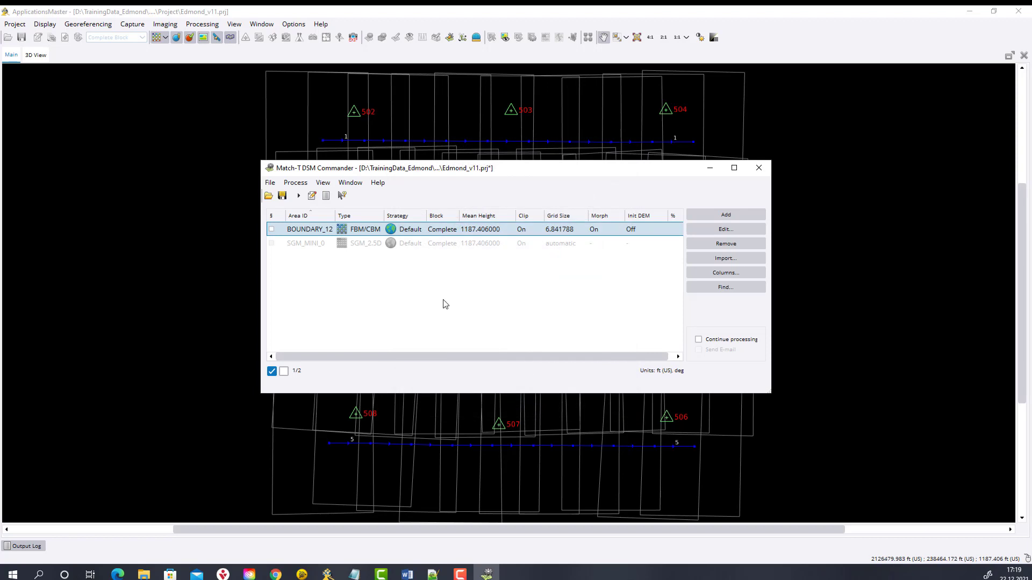
pyautogui.click(283, 196)
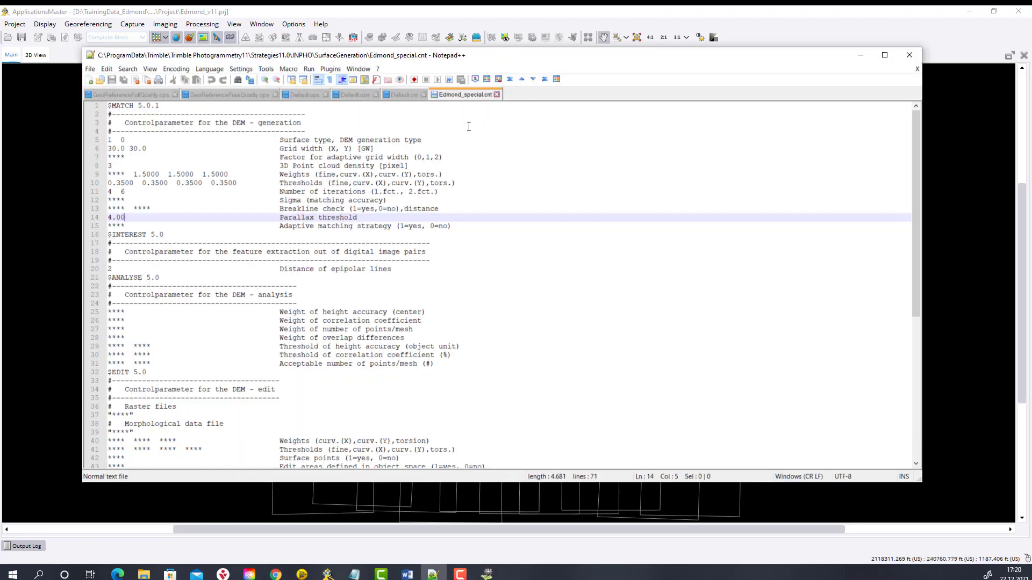
# - Check the grid width entry in Default.cnt, close that file and minimise the text editor
pyautogui.click(404, 95)
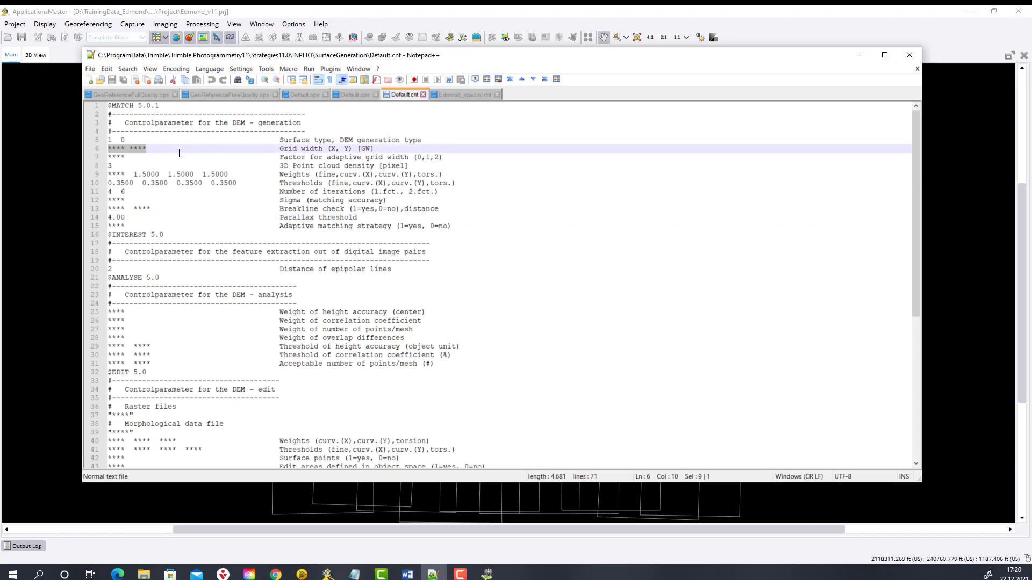
pyautogui.click(423, 94)
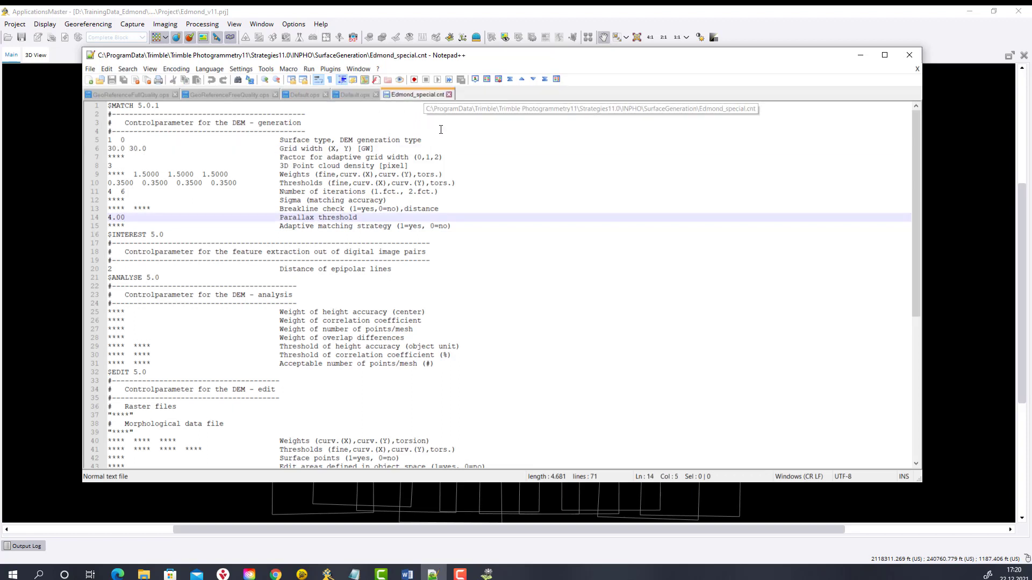
pyautogui.click(860, 55)
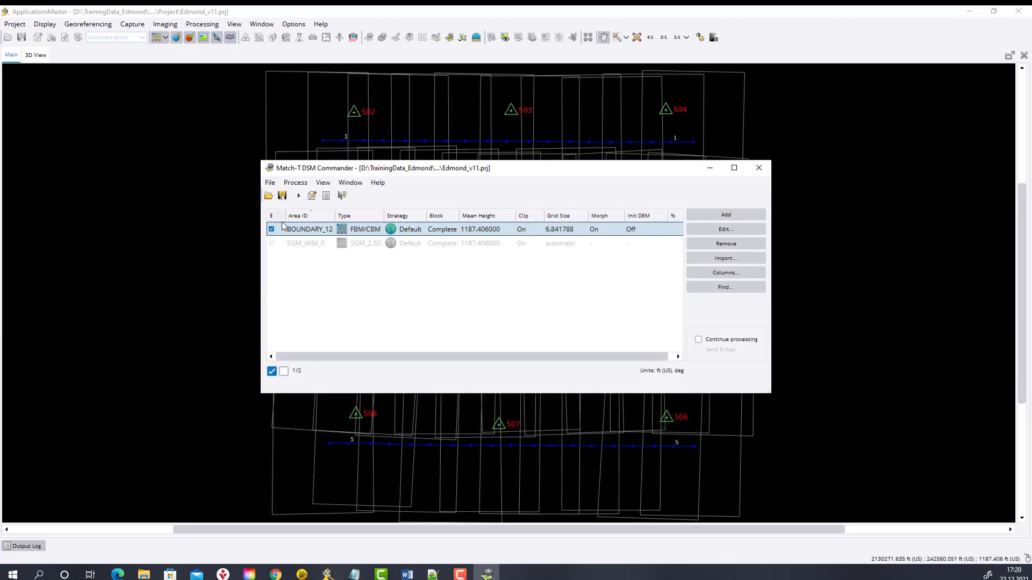
# - Process the activated BOUNDARY_12 area, overwriting all existing output files, and enlarge the processing window to follow the log
pyautogui.click(298, 196)
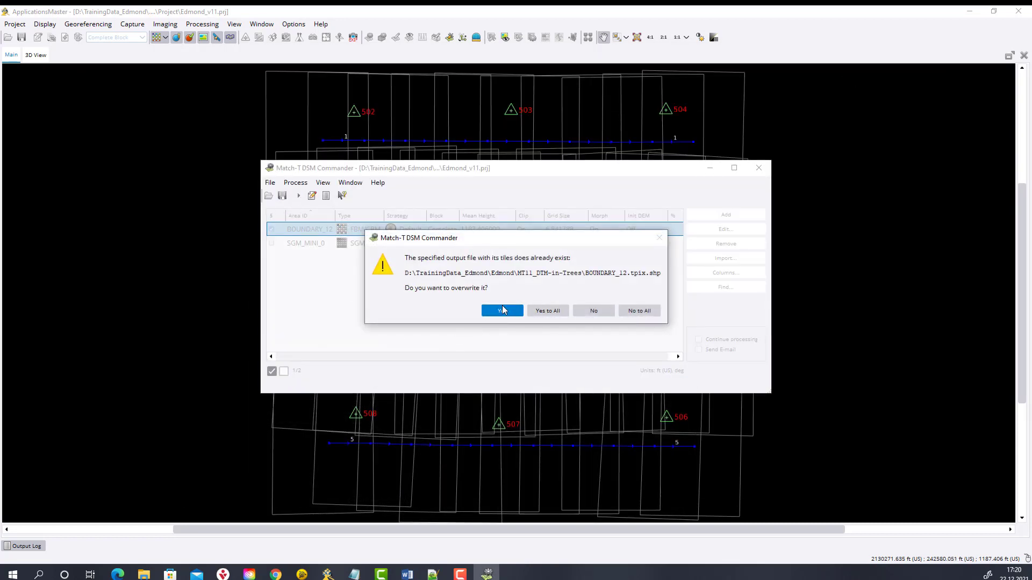
pyautogui.click(548, 312)
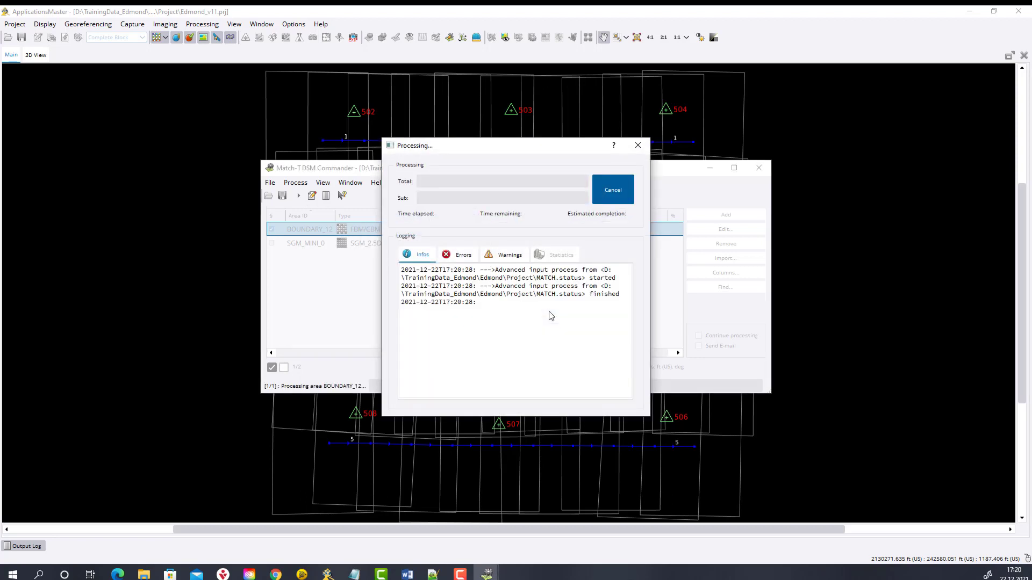
pyautogui.moveTo(649, 415); pyautogui.dragTo(1000, 504)
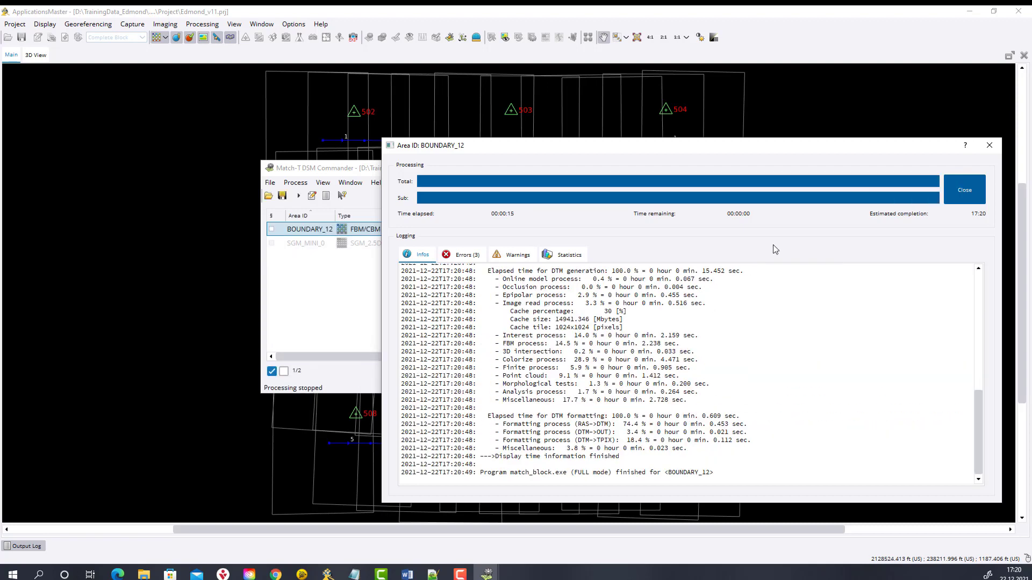
# - Close the finished BOUNDARY_12 processing window, save the project and exit the Match-T DSM Commander
pyautogui.click(970, 191)
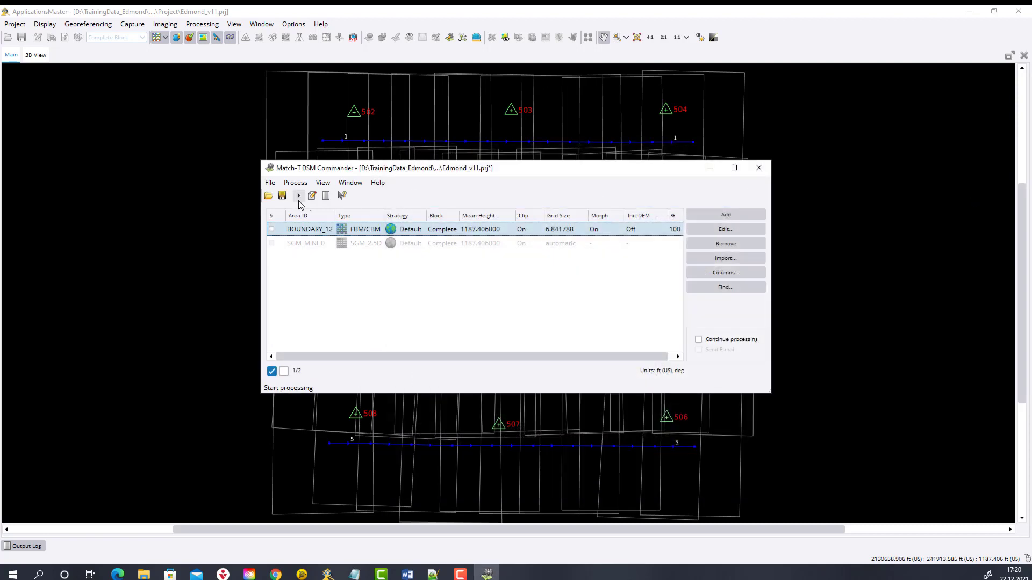
pyautogui.click(282, 196)
pyautogui.click(270, 182)
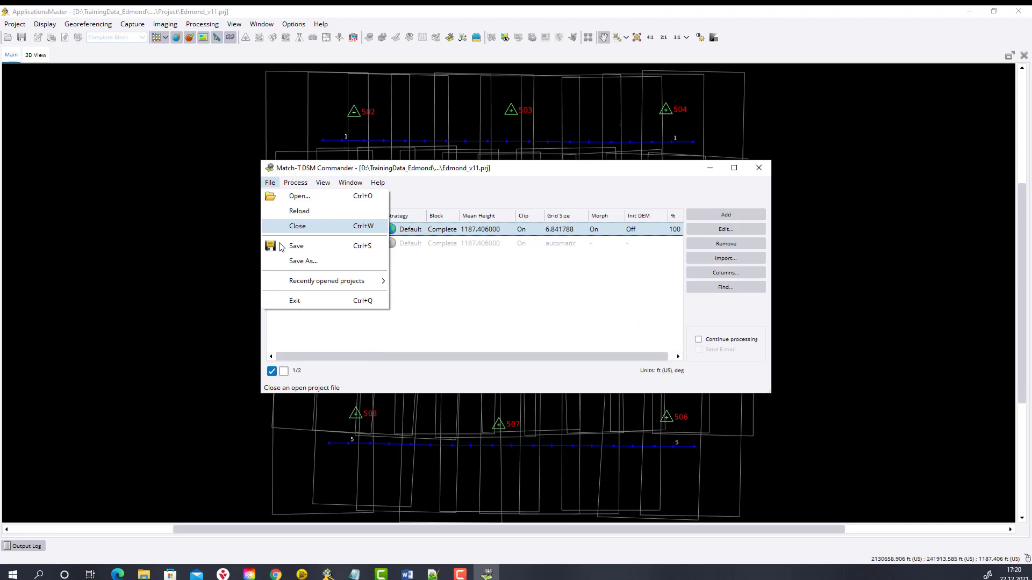
pyautogui.click(285, 300)
# - Switch to DTMaster and open the BOUNDARY_12 surface area
pyautogui.click(132, 24)
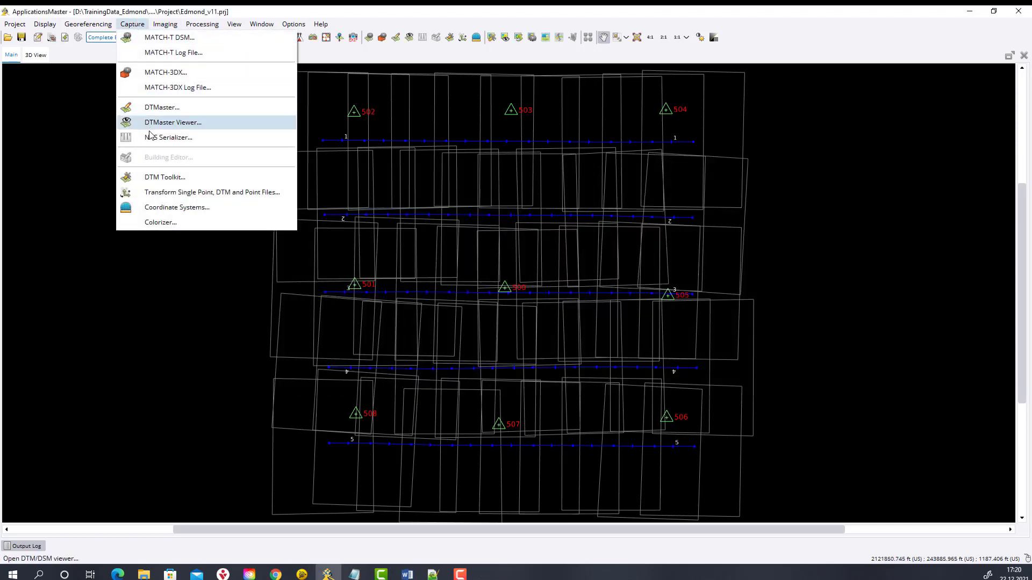
pyautogui.click(162, 109)
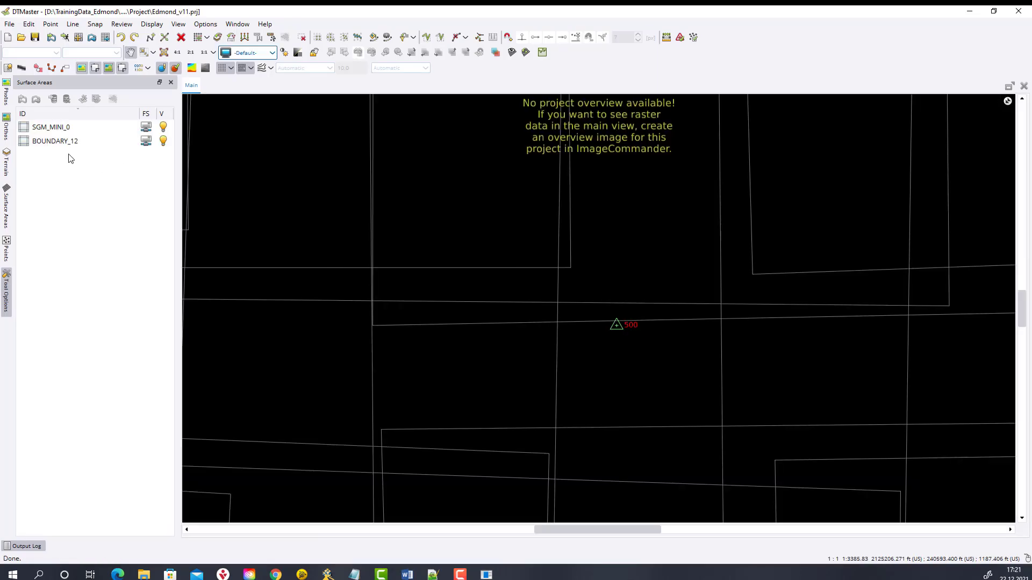
pyautogui.click(59, 141)
pyautogui.click(22, 100)
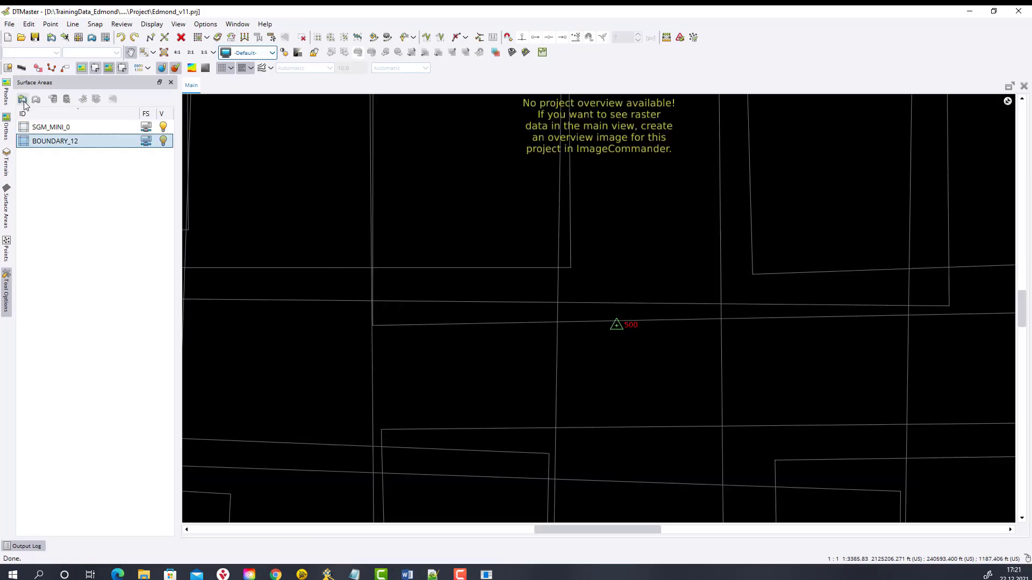
# - Load the points of BOUNDARY_12 in full mode and display its contours in the main view
pyautogui.moveTo(353, 172); pyautogui.dragTo(374, 368)
pyautogui.scroll(-3, 372, 364)
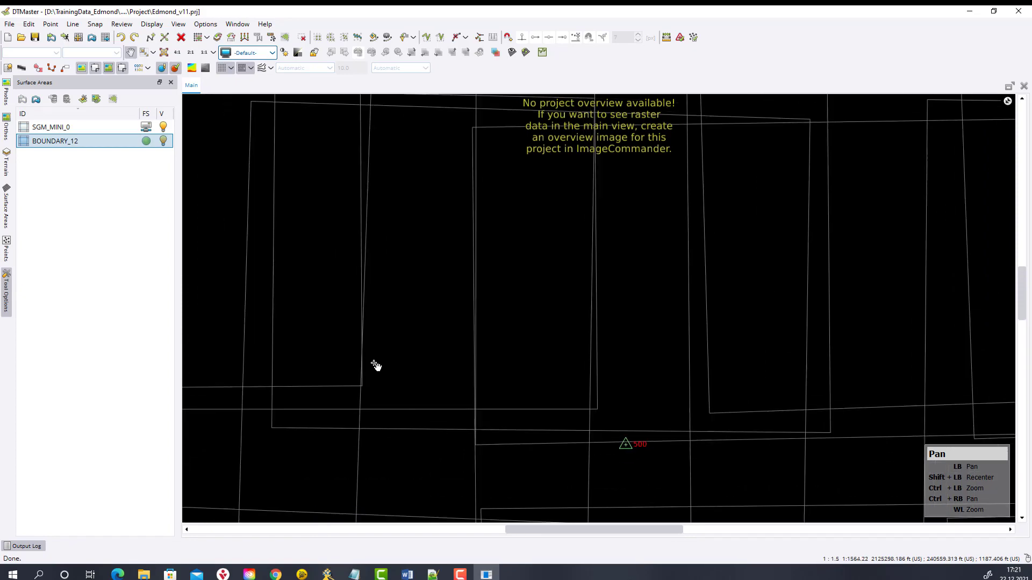
pyautogui.moveTo(391, 200); pyautogui.dragTo(404, 465)
pyautogui.scroll(-1, 375, 174)
pyautogui.moveTo(375, 173); pyautogui.dragTo(456, 393)
pyautogui.click(112, 99)
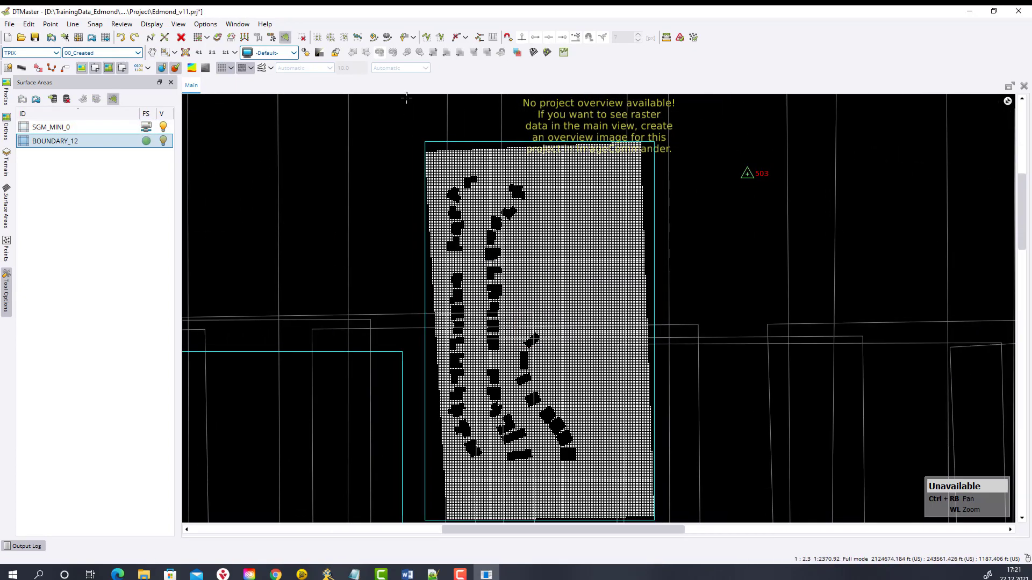
pyautogui.click(262, 68)
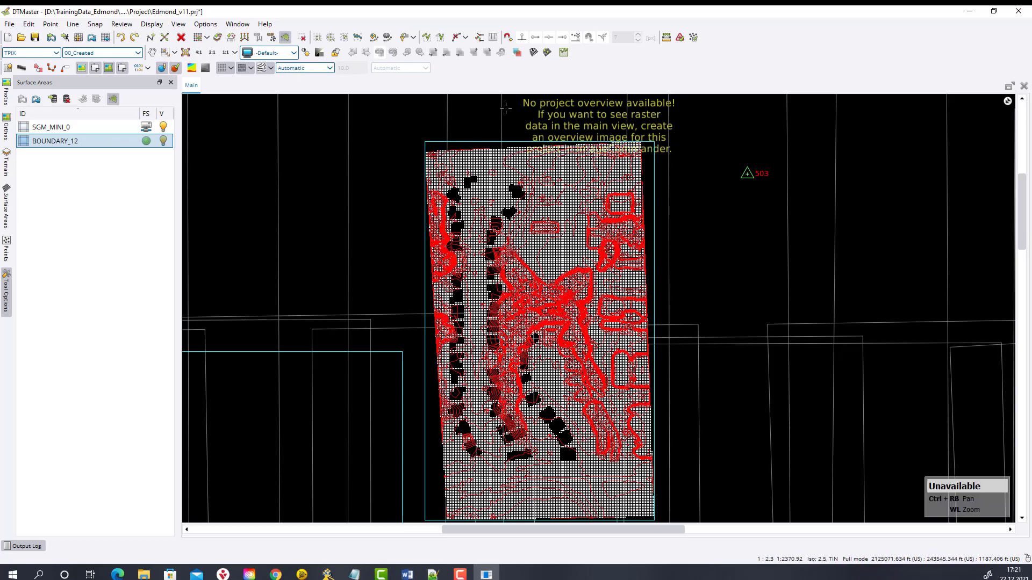
# - Create a profile view across the wooded part of BOUNDARY_12 and enlarge its profile box to inspect the points in 3D
pyautogui.click(564, 52)
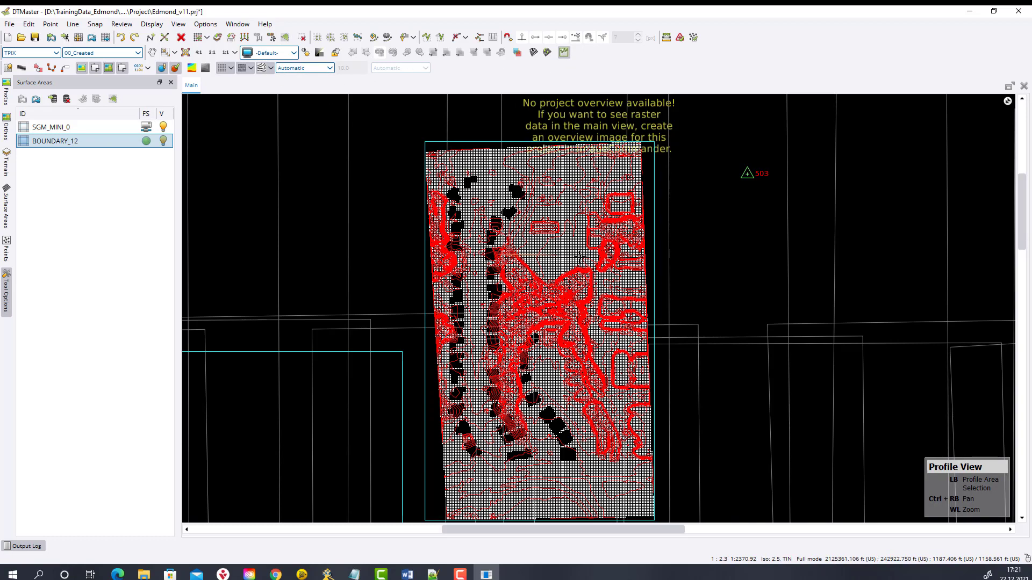
pyautogui.moveTo(581, 256); pyautogui.dragTo(578, 374)
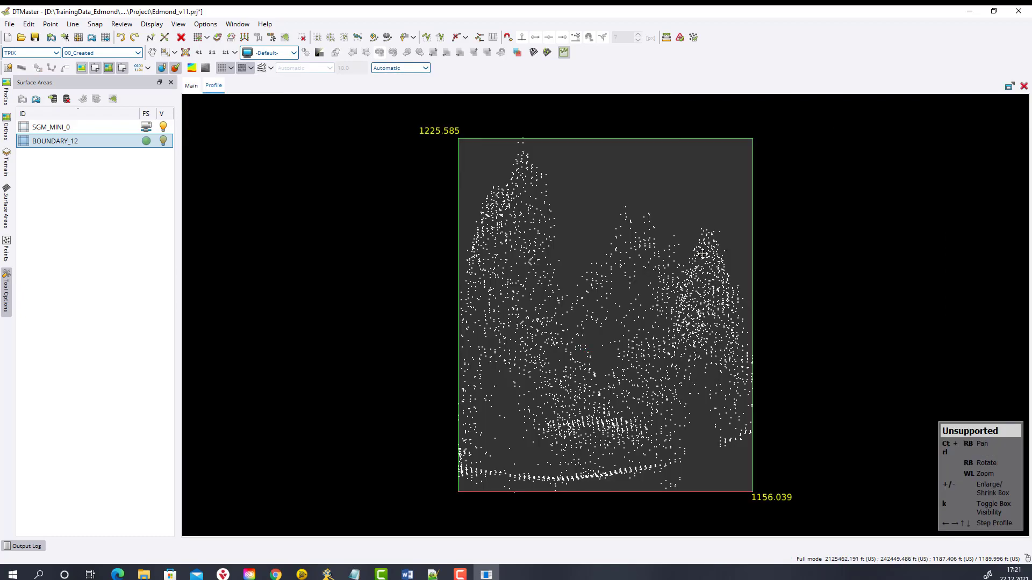
pyautogui.moveTo(703, 254); pyautogui.dragTo(449, 340, button='right')
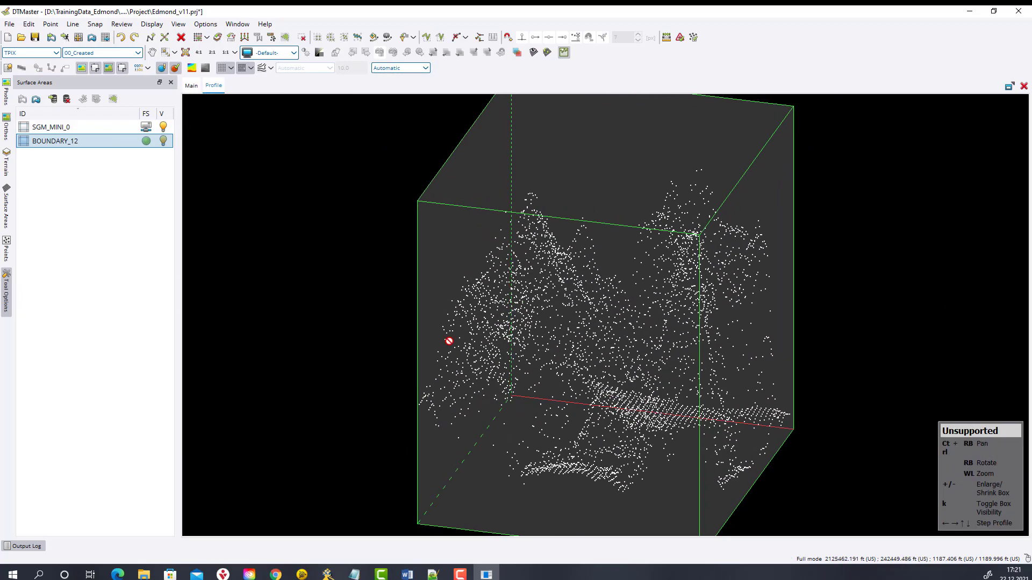
pyautogui.press('+')
pyautogui.press('+')
pyautogui.press('+')
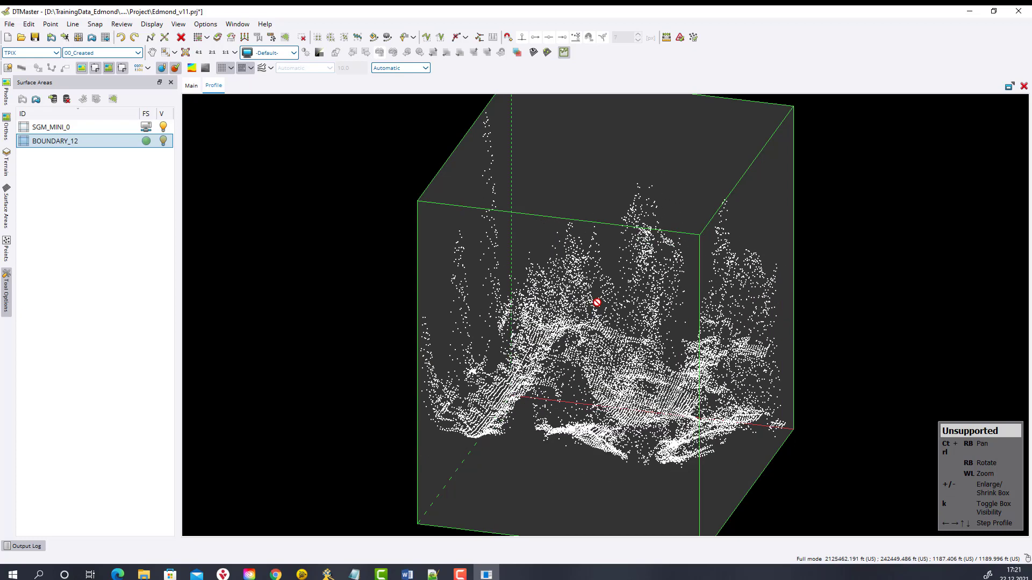
# - Display the profile points coloured by height and examine the tree and ground points from several sides
pyautogui.click(230, 68)
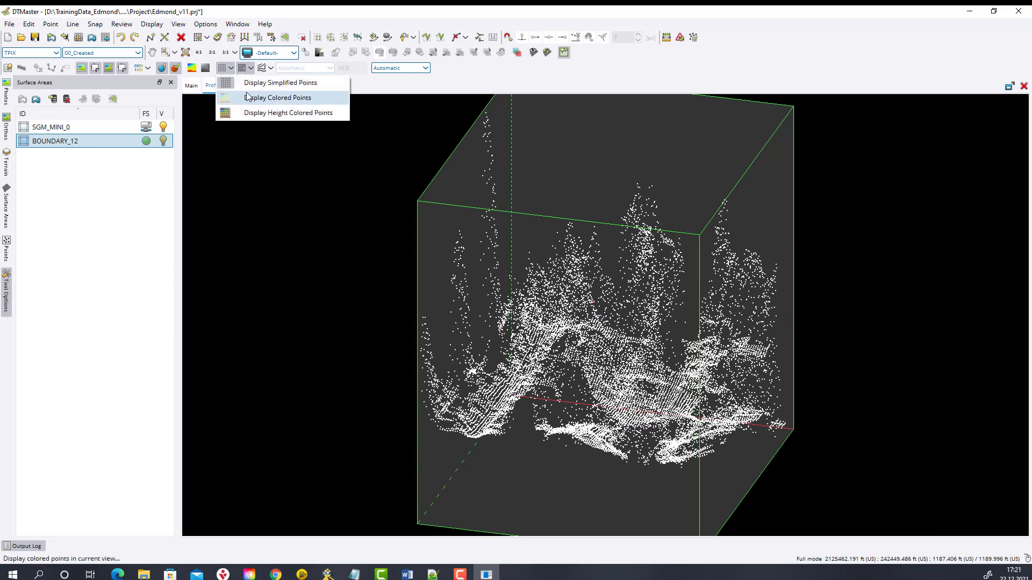
pyautogui.click(247, 97)
pyautogui.click(230, 67)
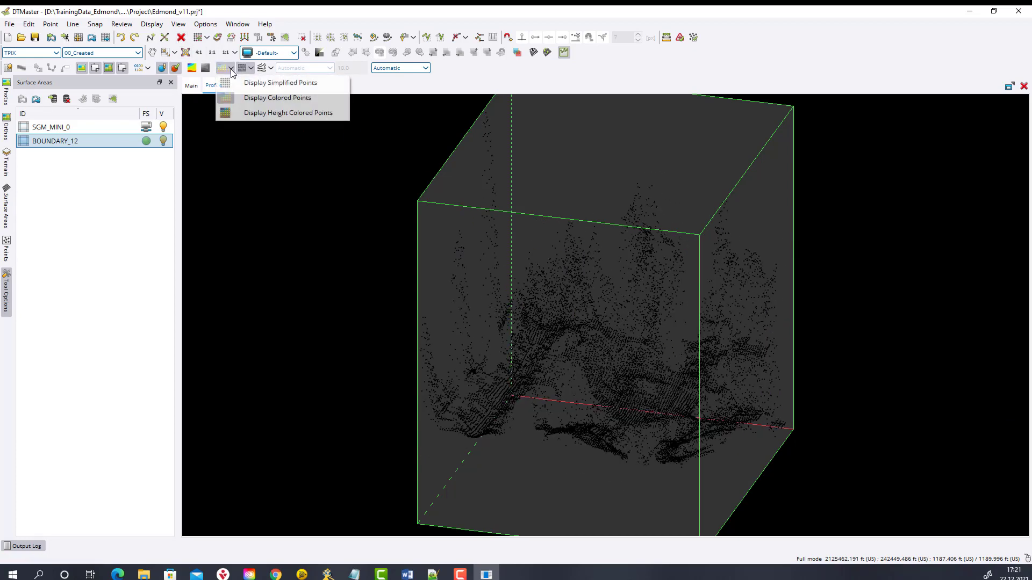
pyautogui.click(241, 113)
pyautogui.moveTo(276, 163); pyautogui.dragTo(341, 434, button='right')
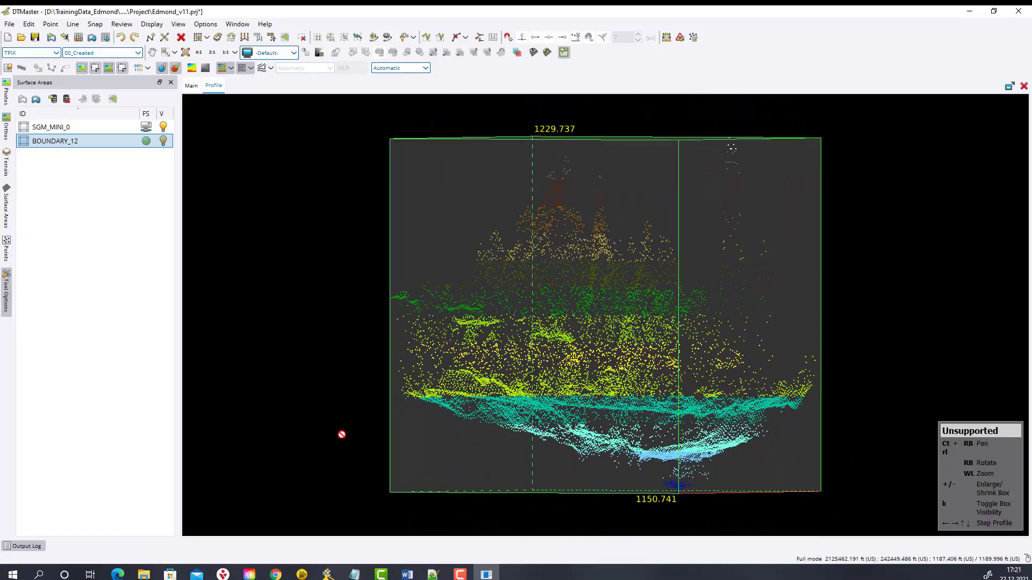
pyautogui.moveTo(790, 514); pyautogui.dragTo(630, 365, button='right')
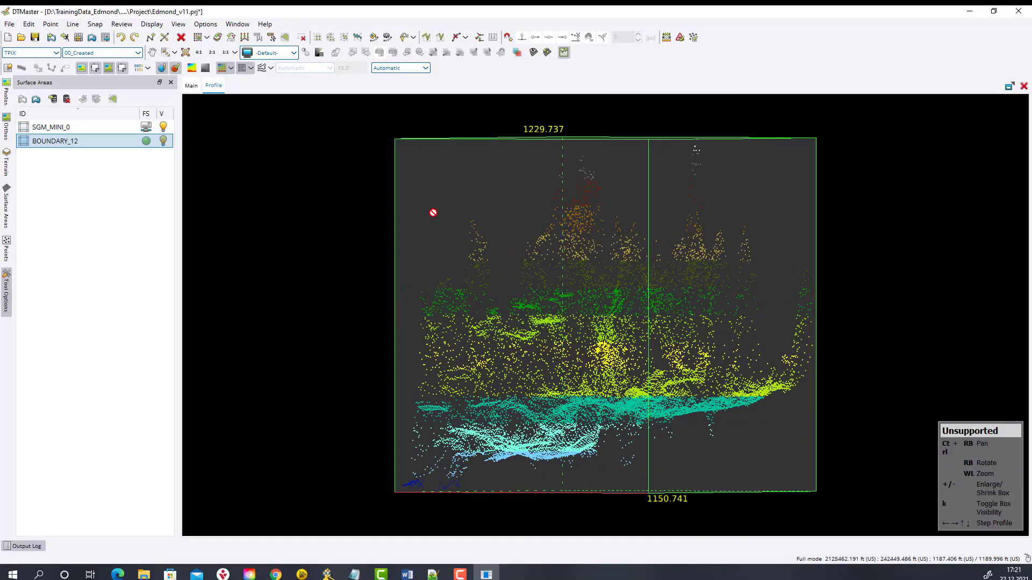
# - Open a best-fit stereo view at the wooded centre of BOUNDARY_12, showing the left image
pyautogui.click(191, 88)
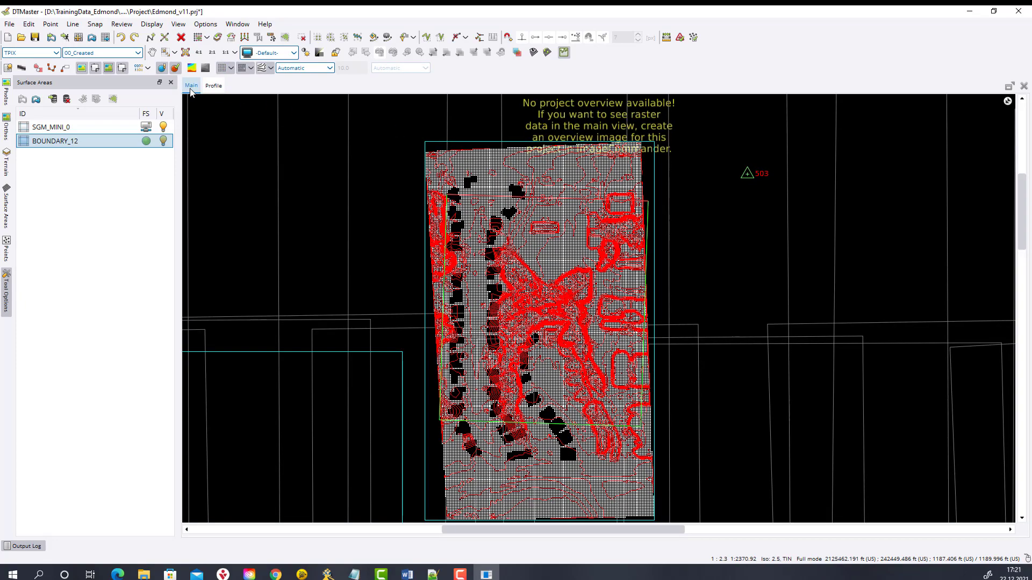
pyautogui.click(517, 52)
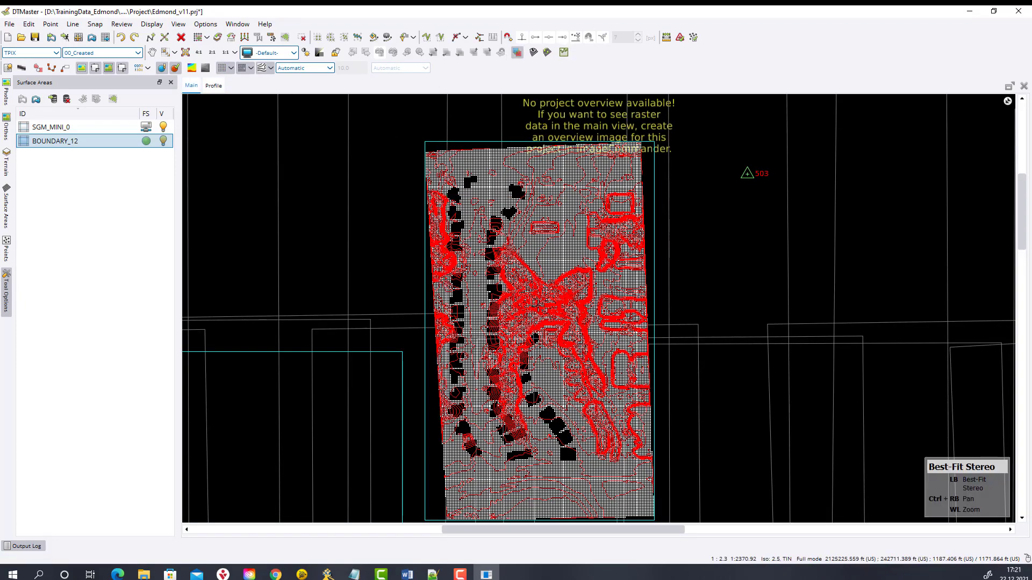
pyautogui.click(537, 305)
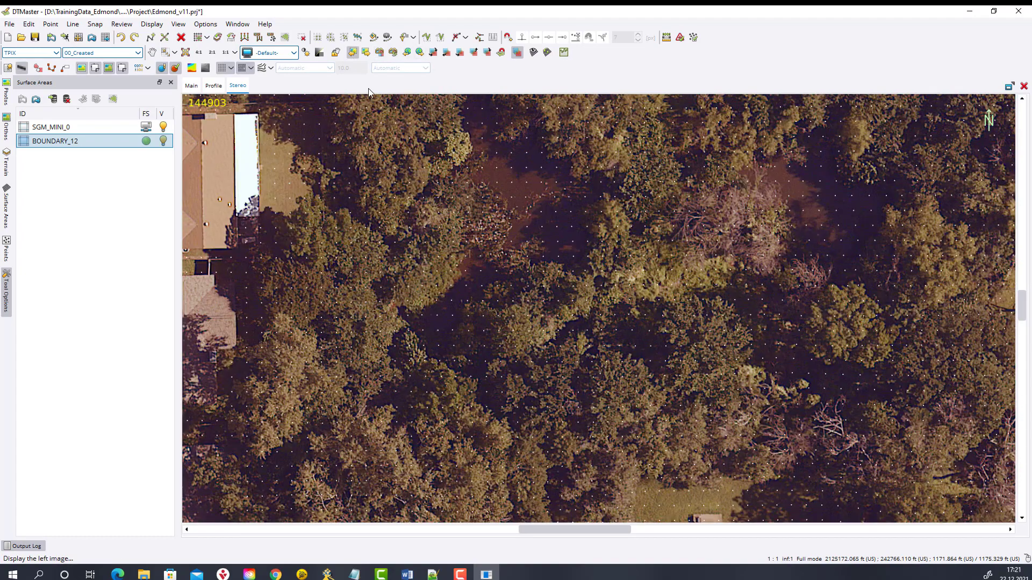
pyautogui.click(352, 53)
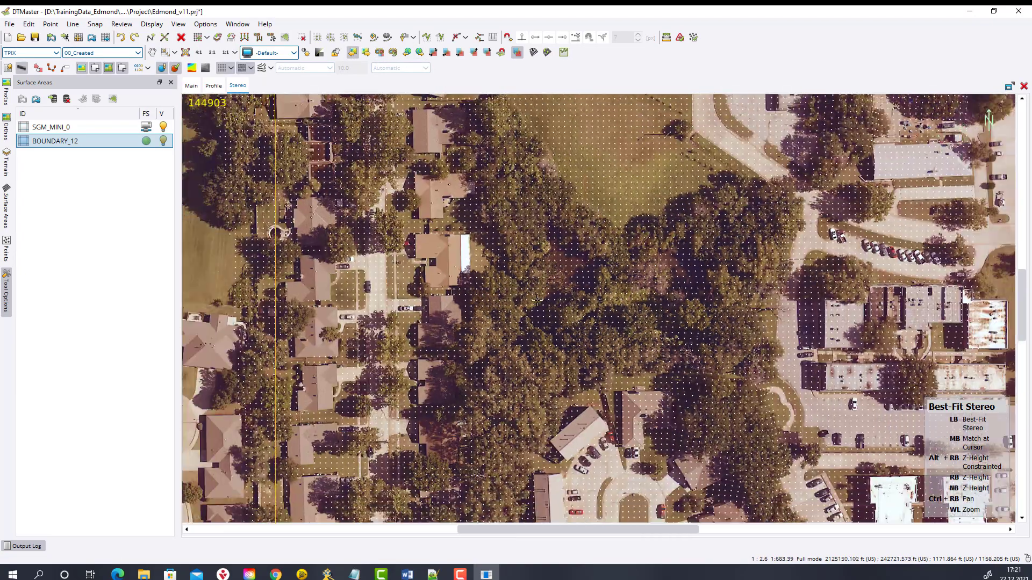
# - Display the contours over the stereo image and examine how they run through the wooded area
pyautogui.scroll(-2, 537, 301)
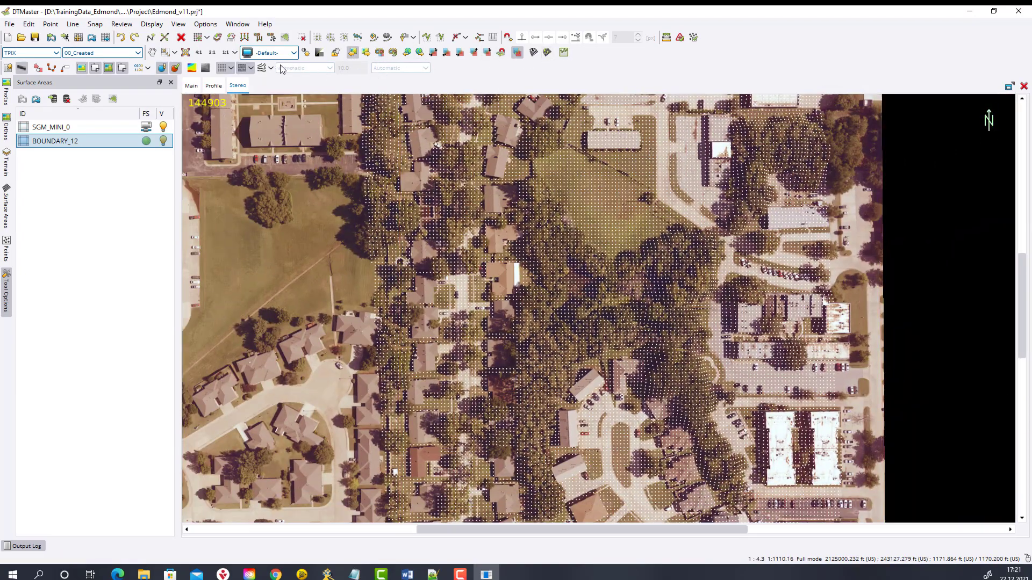
pyautogui.click(262, 68)
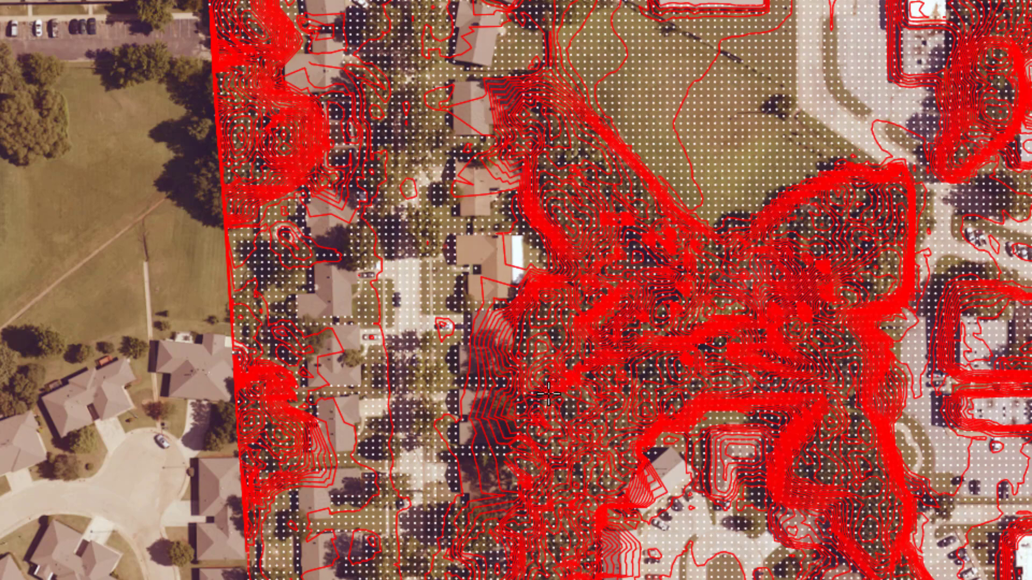
pyautogui.scroll(5, 548, 394)
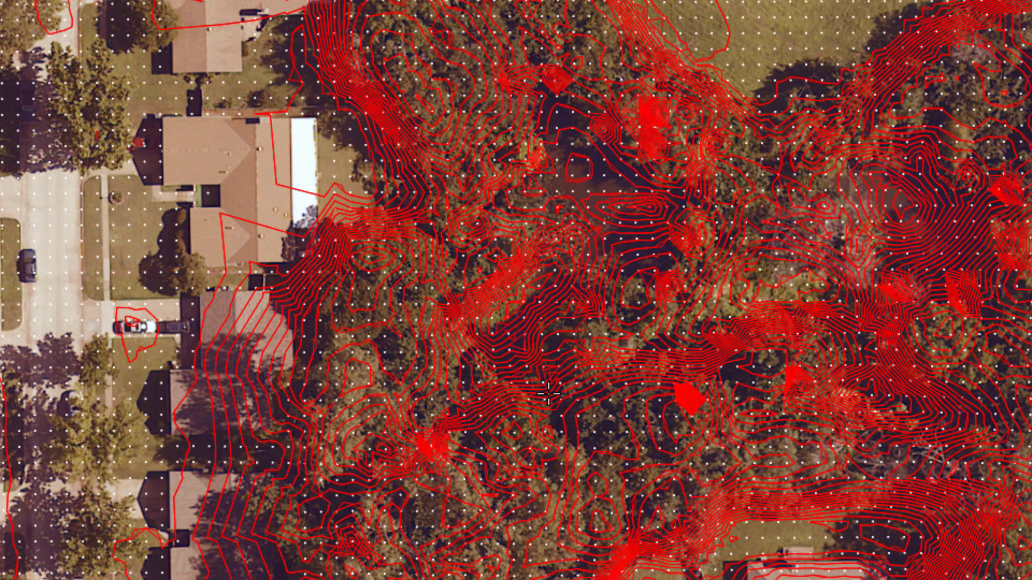
pyautogui.scroll(2, 548, 394)
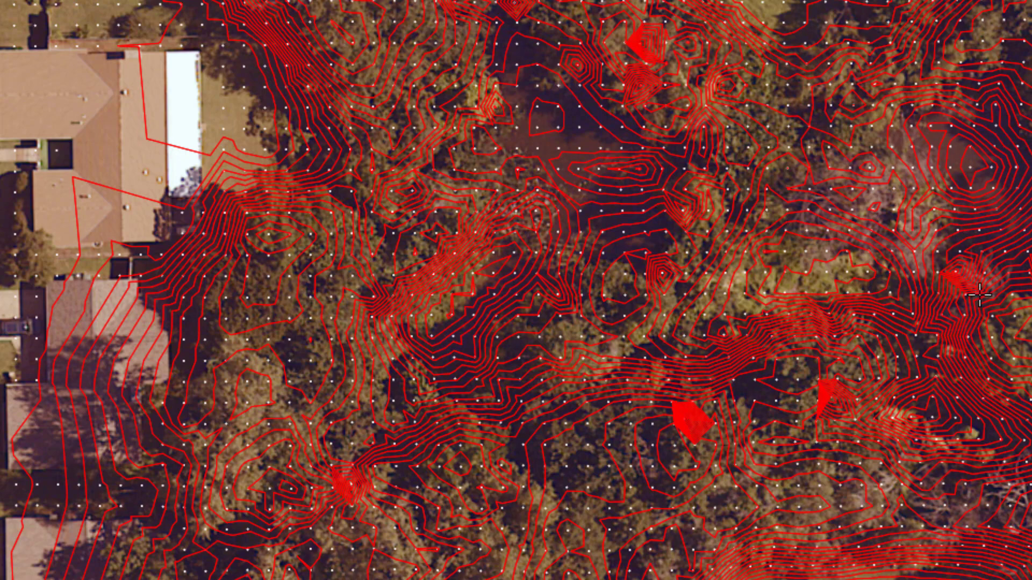
pyautogui.scroll(-2, 980, 294)
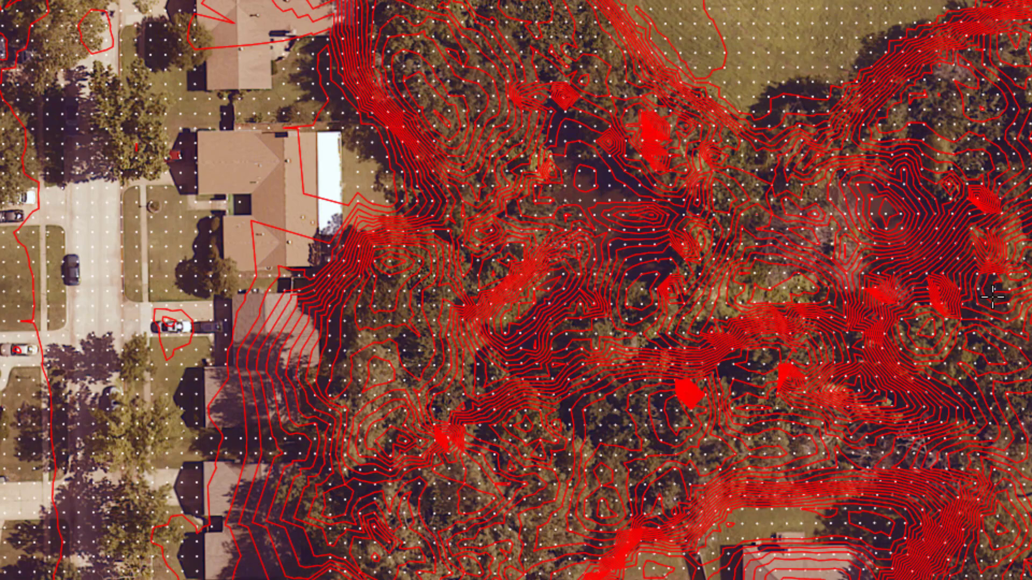
pyautogui.scroll(-1, 680, 365)
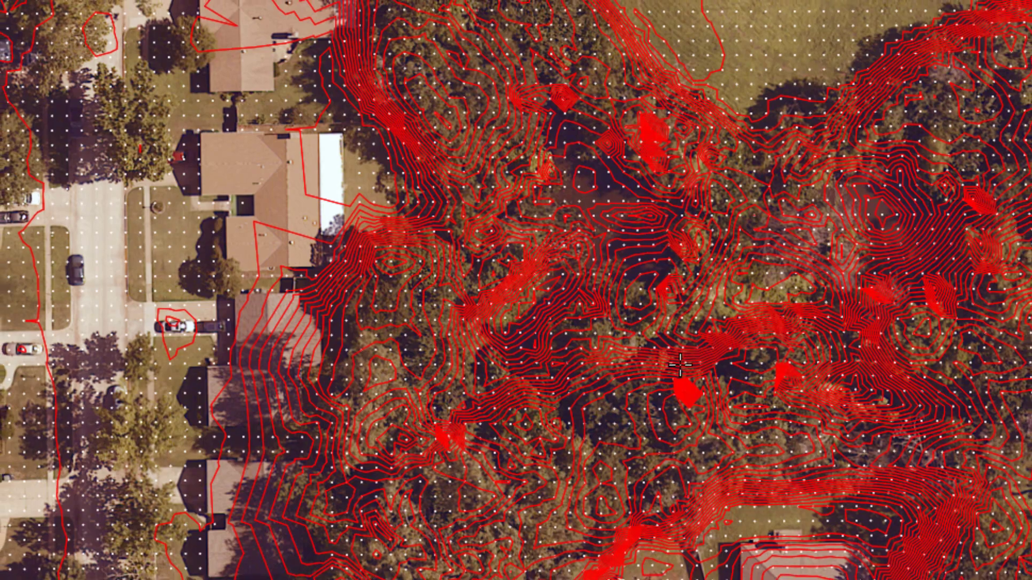
pyautogui.scroll(-2, 680, 365)
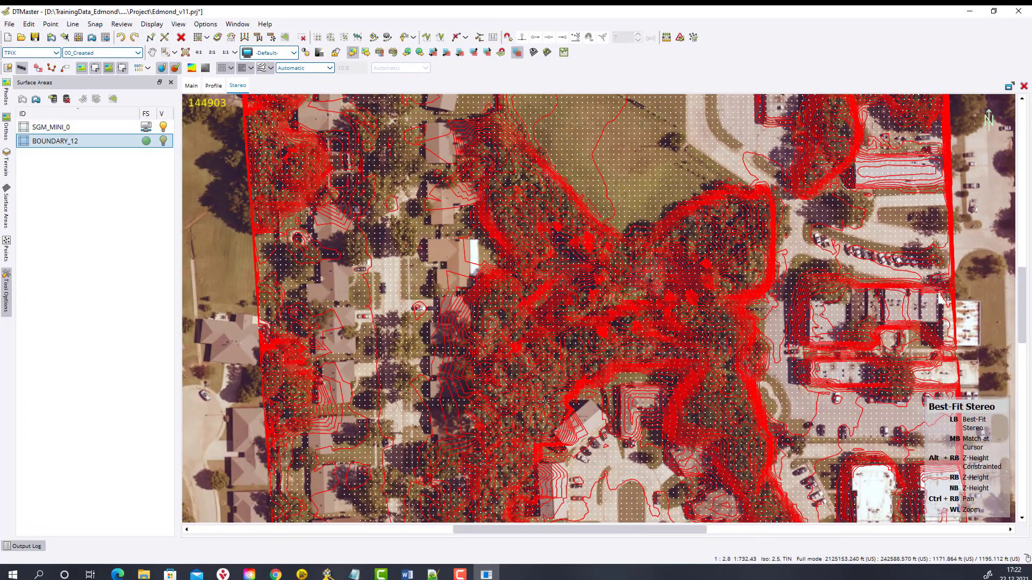